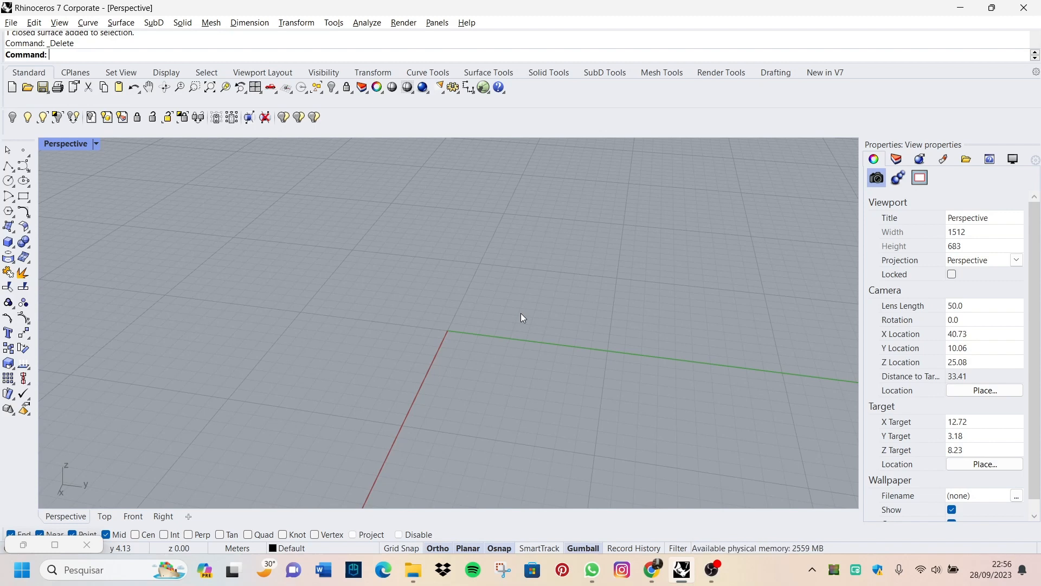
Step: Create a solid sphere centred near the origin in the Perspective view with a radius of 5.0 m
{"action": "left_click", "coordinate": [9, 244]}
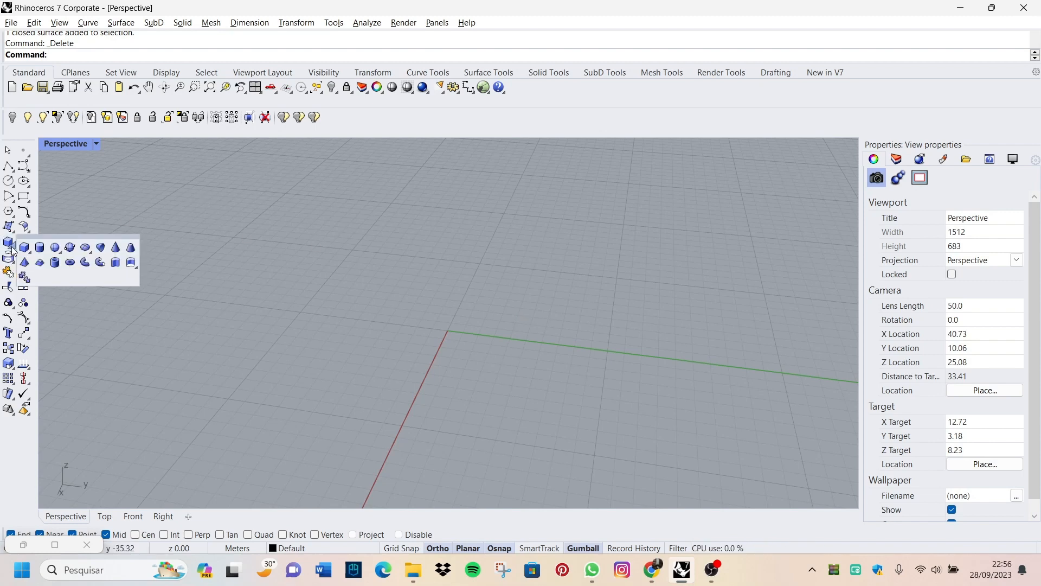
{"action": "left_click", "coordinate": [55, 248]}
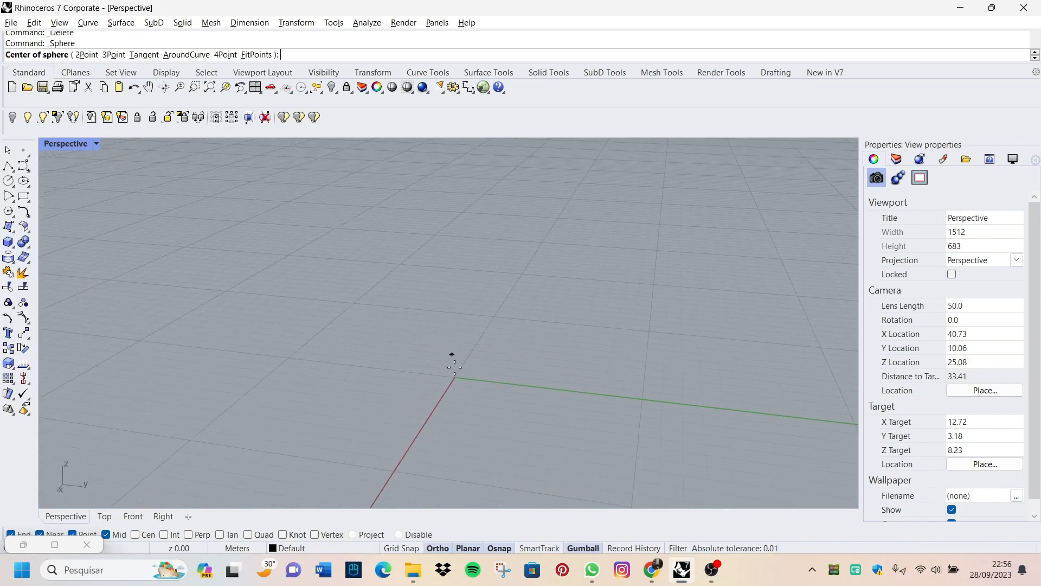
{"action": "left_click", "coordinate": [460, 382]}
{"action": "scroll", "coordinate": [402, 366], "scroll_direction": "up", "scroll_amount": 2}
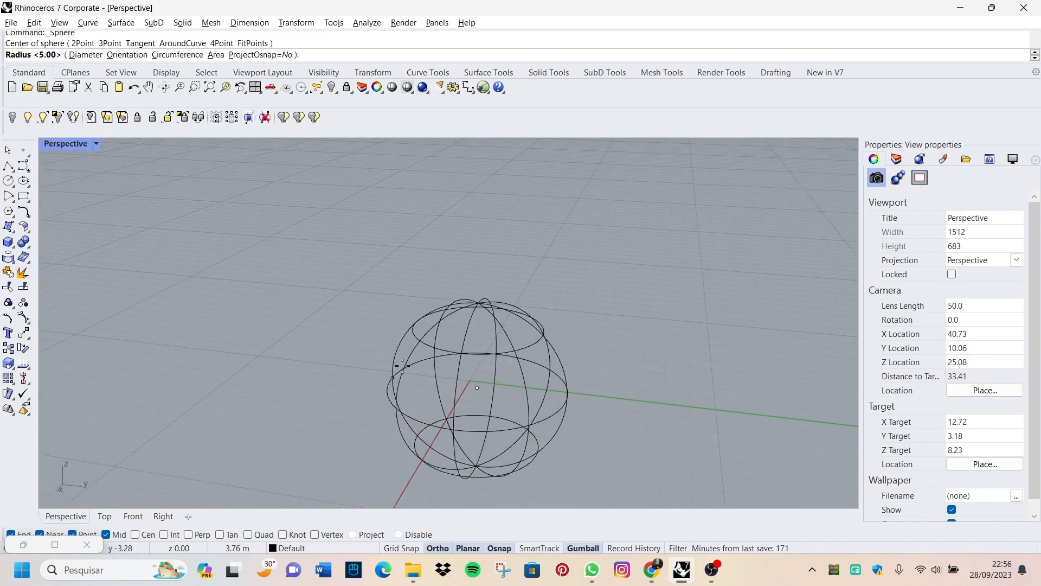
{"action": "type", "text": "5.00"}
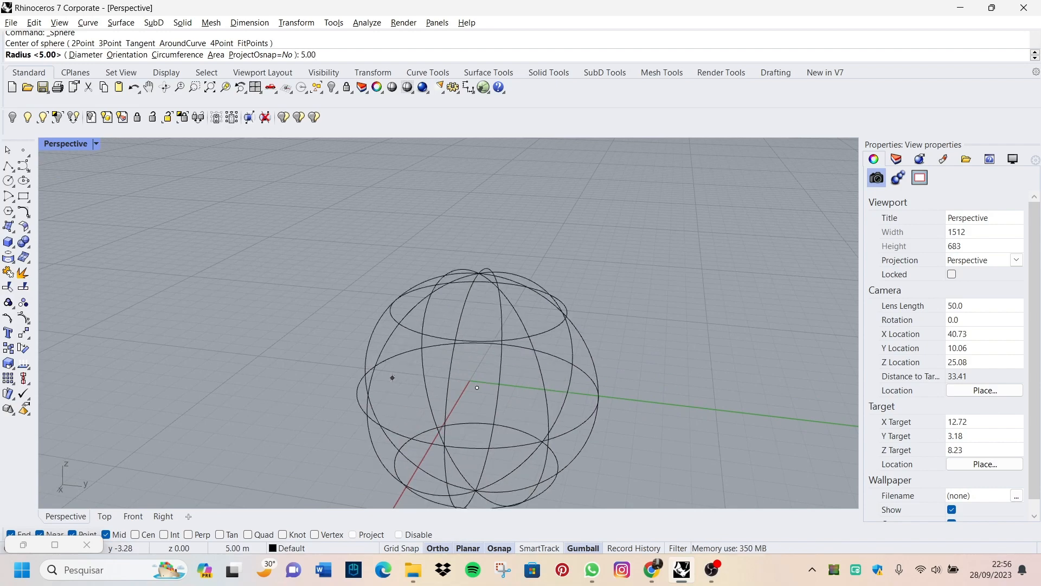
{"action": "key", "text": "Return"}
Step: Move the sphere upward so that it rests on the ground plane above the origin
{"action": "scroll", "coordinate": [402, 366], "scroll_direction": "down", "scroll_amount": 5}
{"action": "mouse_move", "coordinate": [465, 403]}
{"action": "right_mouse_down"}
{"action": "mouse_move", "coordinate": [486, 363]}
{"action": "mouse_move", "coordinate": [483, 384]}
{"action": "right_mouse_up"}
{"action": "scroll", "coordinate": [422, 389], "scroll_direction": "up", "scroll_amount": 4}
{"action": "left_click_drag", "start_coordinate": [422, 389], "coordinate": [532, 313]}
{"action": "mouse_move", "coordinate": [532, 313]}
{"action": "right_mouse_down"}
{"action": "mouse_move", "coordinate": [493, 314]}
{"action": "mouse_move", "coordinate": [532, 329]}
{"action": "right_mouse_up"}
Step: Examine the sphere's surface and isocurves from several angles, selecting and deselecting it
{"action": "scroll", "coordinate": [494, 375], "scroll_direction": "up", "scroll_amount": 6}
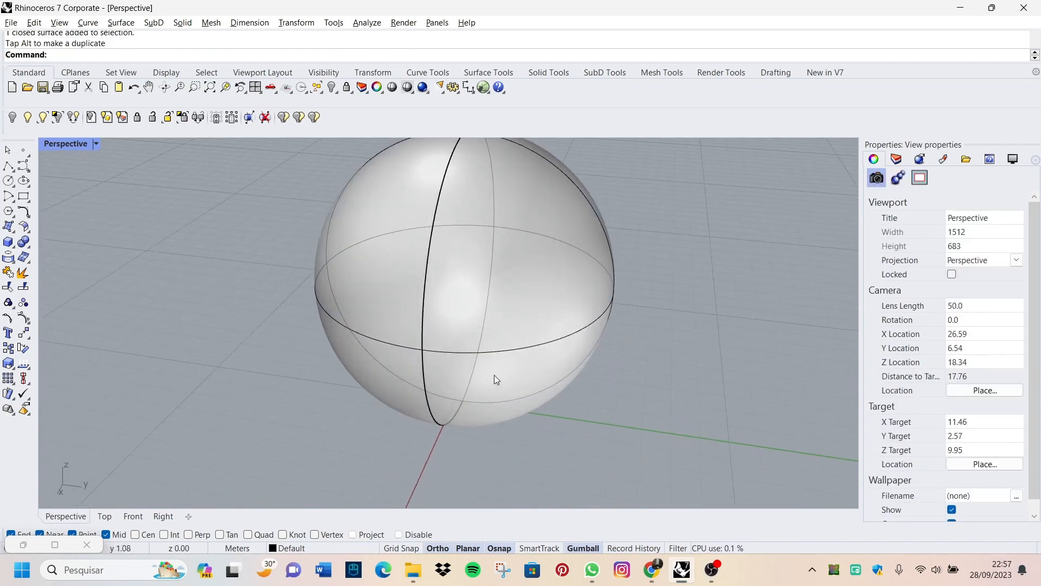
{"action": "right_click_drag", "start_coordinate": [493, 375], "coordinate": [377, 389]}
{"action": "scroll", "coordinate": [363, 301], "scroll_direction": "down", "scroll_amount": 5}
{"action": "right_click_drag", "start_coordinate": [363, 302], "coordinate": [463, 295]}
{"action": "scroll", "coordinate": [369, 288], "scroll_direction": "up", "scroll_amount": 2}
{"action": "scroll", "coordinate": [551, 315], "scroll_direction": "down", "scroll_amount": 2}
{"action": "right_click_drag", "start_coordinate": [551, 314], "coordinate": [461, 320]}
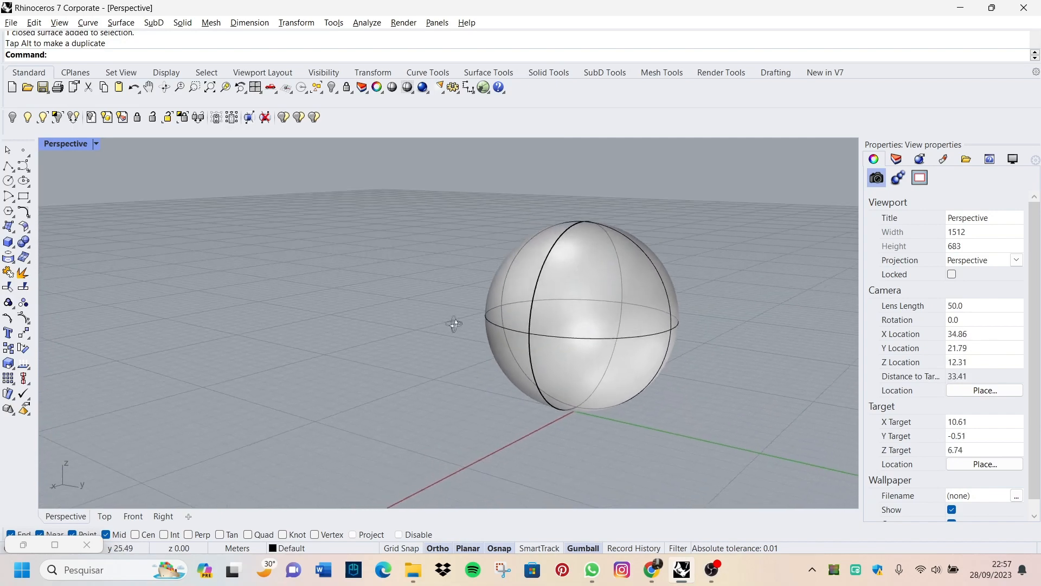
{"action": "scroll", "coordinate": [470, 291], "scroll_direction": "up", "scroll_amount": 4}
{"action": "scroll", "coordinate": [489, 295], "scroll_direction": "up", "scroll_amount": 1}
{"action": "left_click", "coordinate": [506, 294]}
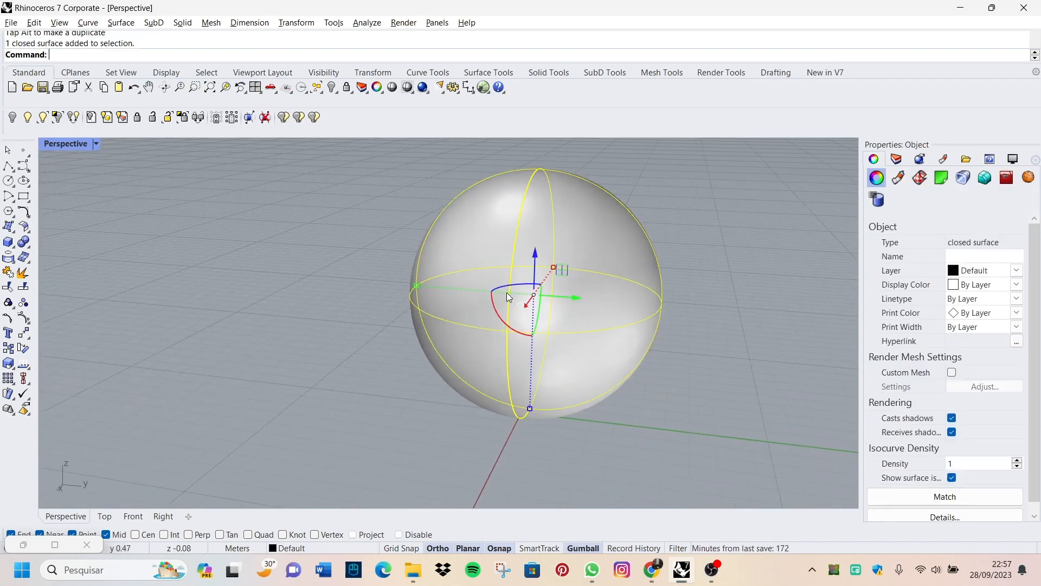
{"action": "key", "text": "Escape"}
{"action": "scroll", "coordinate": [587, 385], "scroll_direction": "down", "scroll_amount": 3}
{"action": "scroll", "coordinate": [539, 404], "scroll_direction": "up", "scroll_amount": 5}
{"action": "scroll", "coordinate": [536, 401], "scroll_direction": "down", "scroll_amount": 3}
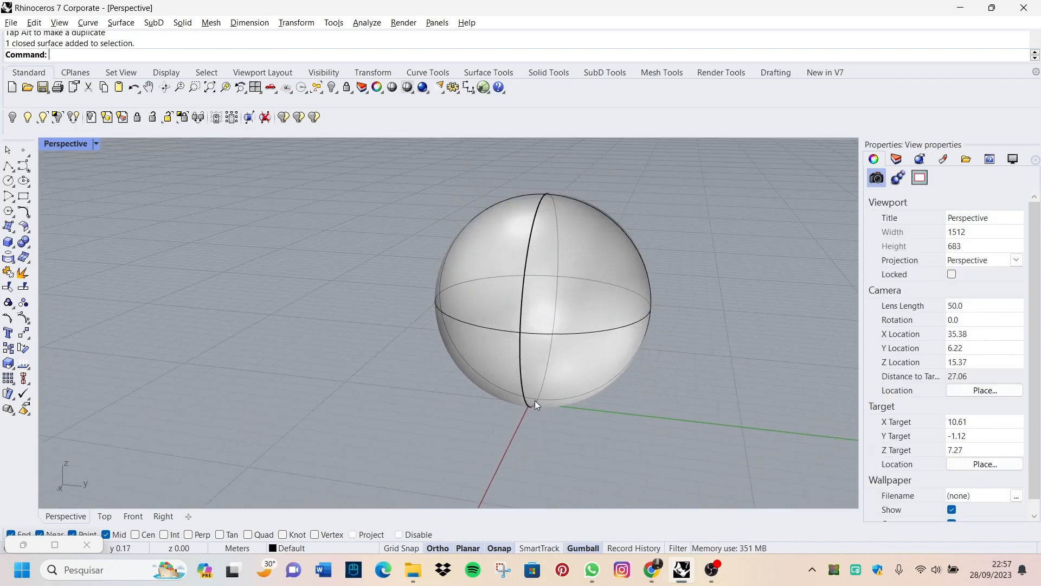
{"action": "left_click", "coordinate": [556, 316]}
{"action": "left_click_drag", "start_coordinate": [556, 317], "coordinate": [618, 318]}
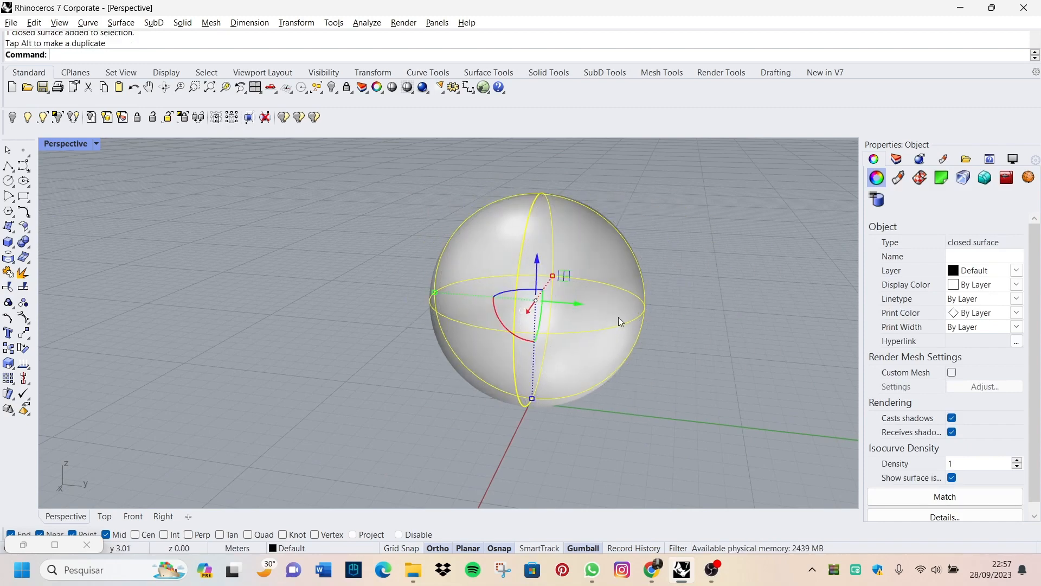
{"action": "right_click_drag", "start_coordinate": [589, 354], "coordinate": [644, 347]}
{"action": "scroll", "coordinate": [644, 347], "scroll_direction": "up", "scroll_amount": 2}
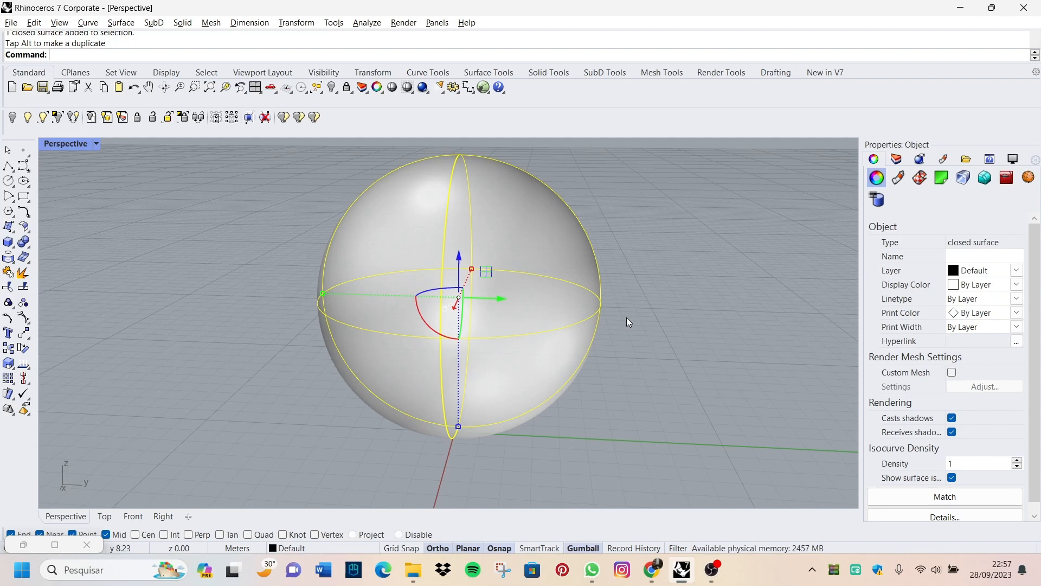
{"action": "left_click", "coordinate": [620, 315]}
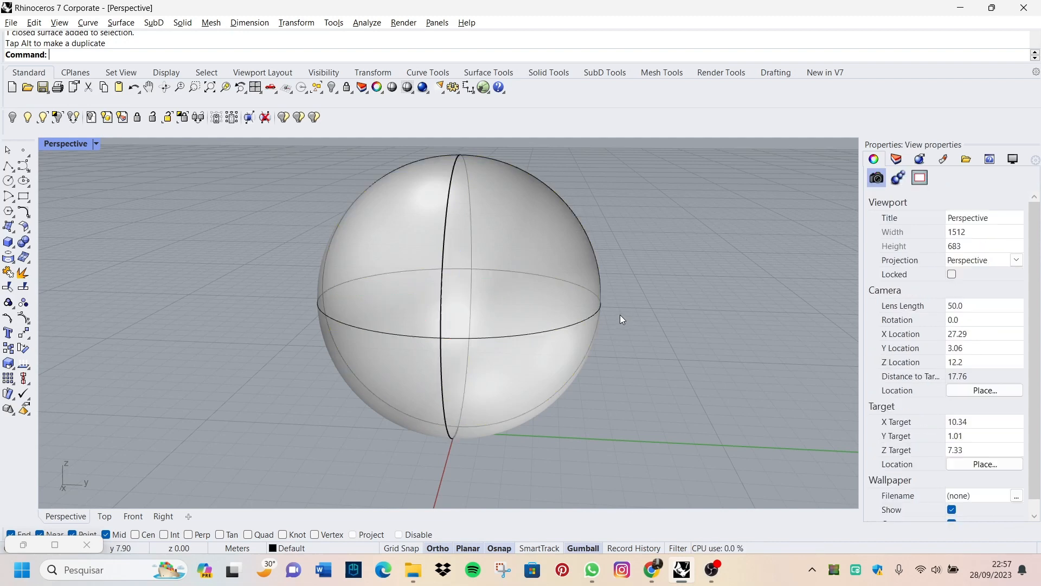
Step: Launch Grasshopper and bring an empty area of its canvas into use beside the Rhino viewport
{"action": "type", "text": "Gra"}
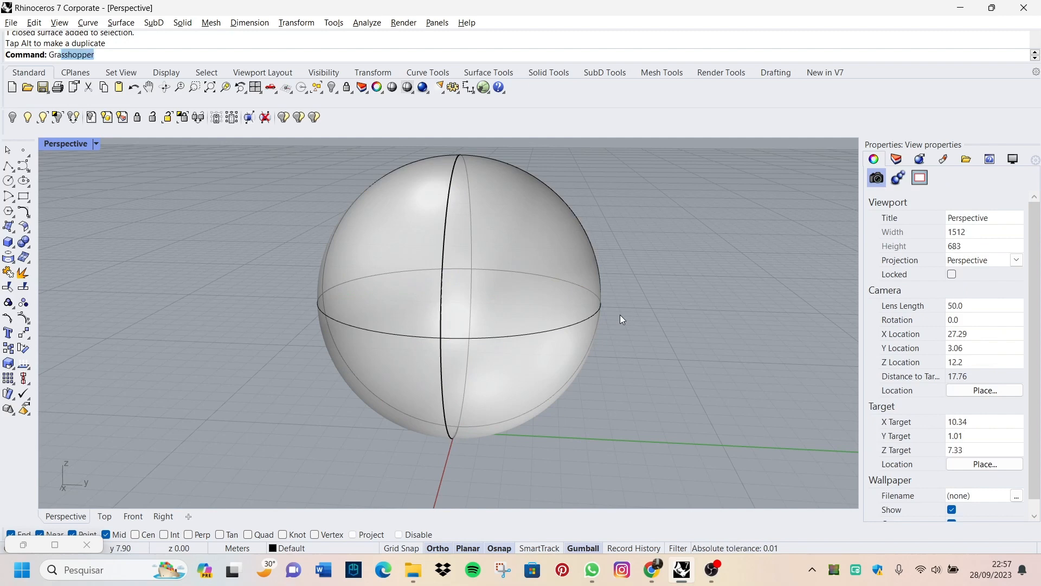
{"action": "type", "text": "ss"}
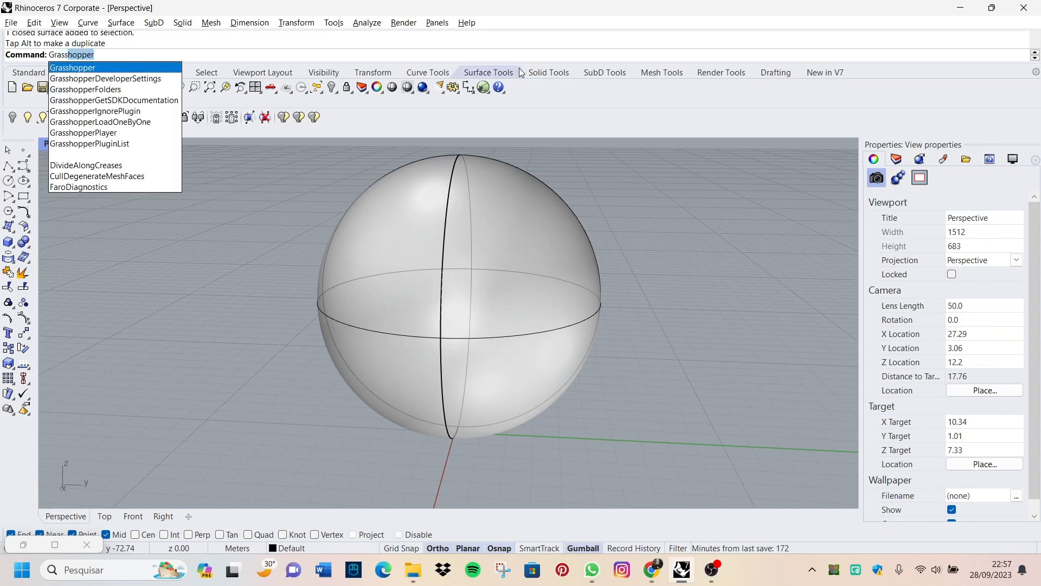
{"action": "left_click", "coordinate": [483, 88]}
{"action": "left_click", "coordinate": [484, 88]}
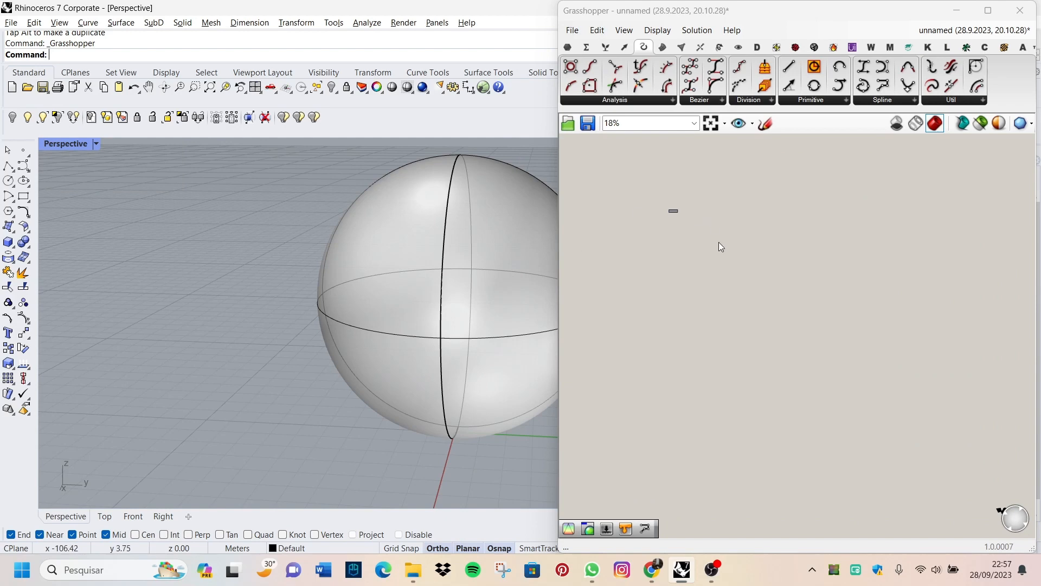
{"action": "scroll", "coordinate": [686, 208], "scroll_direction": "up", "scroll_amount": 6}
{"action": "scroll", "coordinate": [687, 209], "scroll_direction": "up", "scroll_amount": 4}
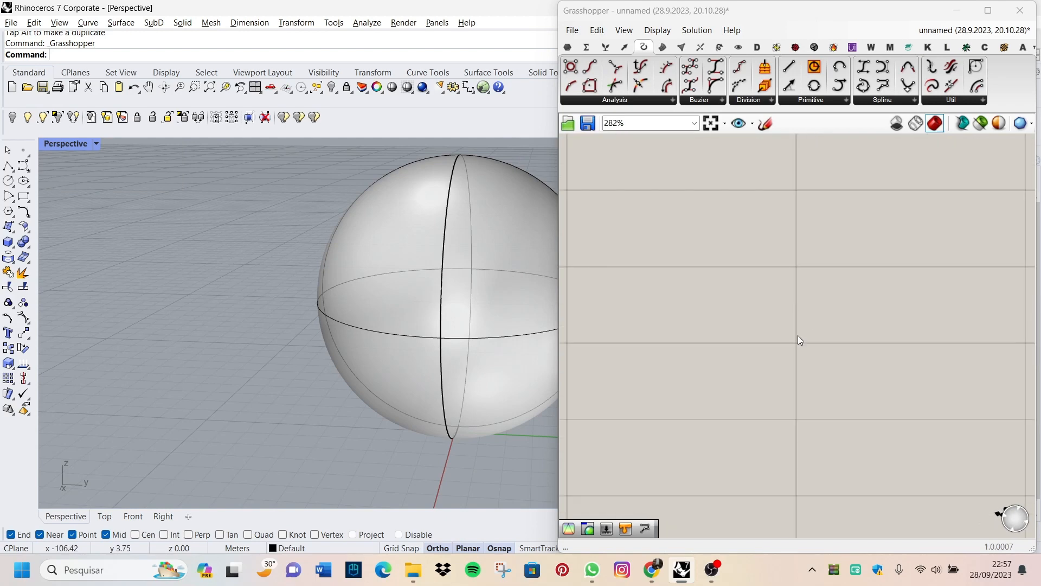
{"action": "scroll", "coordinate": [801, 376], "scroll_direction": "down", "scroll_amount": 5}
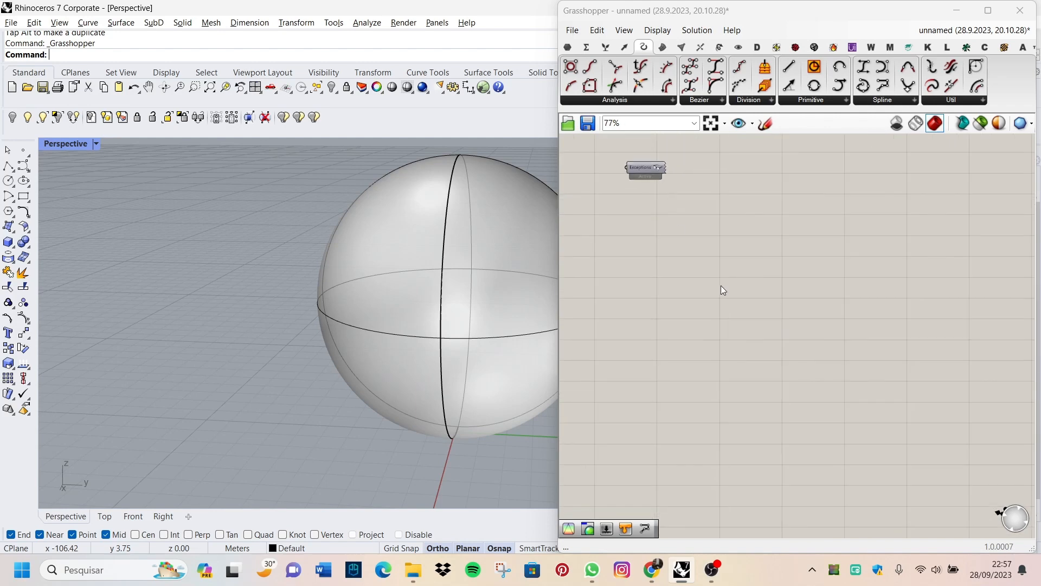
{"action": "right_click_drag", "start_coordinate": [824, 426], "coordinate": [749, 305]}
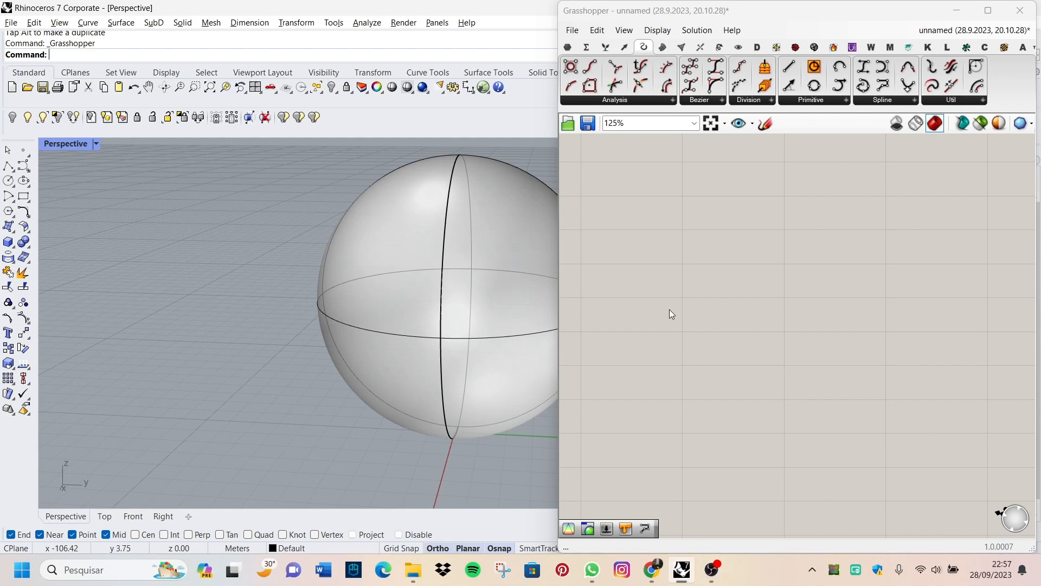
Step: Delete the modelled sphere from the Rhino Perspective view
{"action": "left_click", "coordinate": [318, 315]}
{"action": "key", "text": "Delete"}
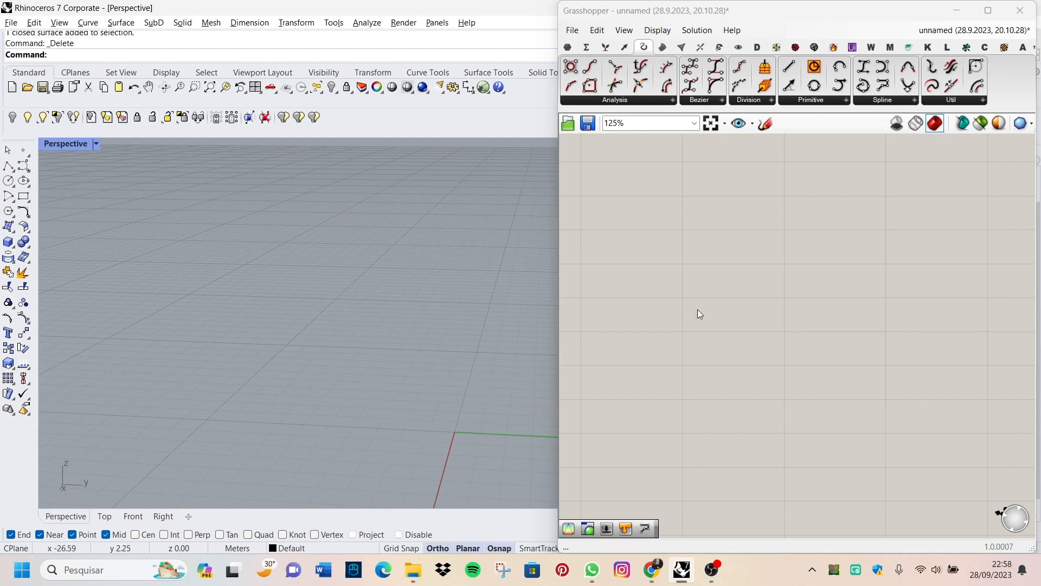
Step: Add the Sphere component that creates a spherical surface to the Grasshopper canvas and position it in open space
{"action": "double_click", "coordinate": [689, 287]}
{"action": "key", "text": "Escape"}
{"action": "double_click", "coordinate": [689, 287]}
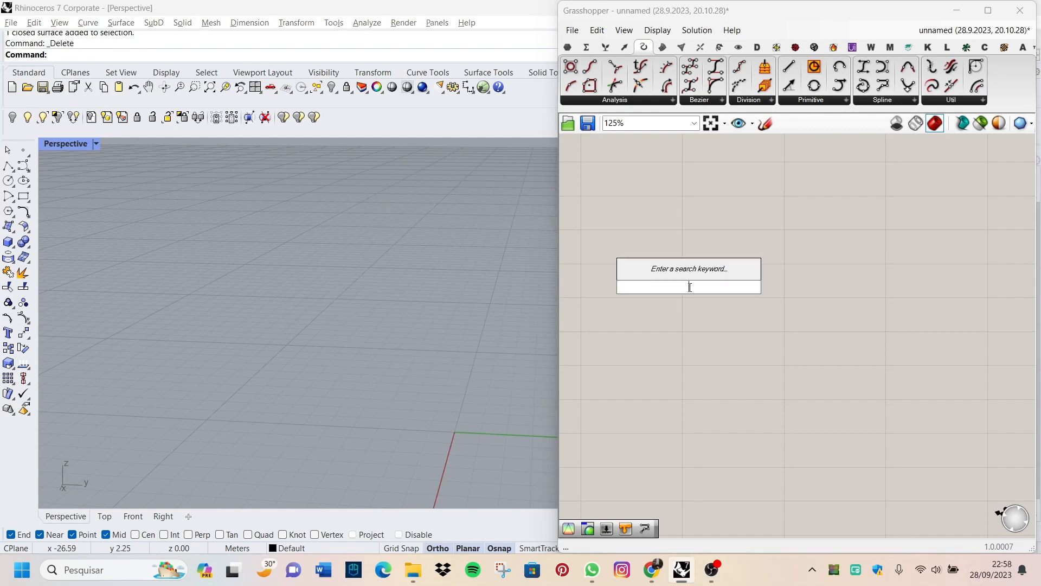
{"action": "double_click", "coordinate": [644, 291]}
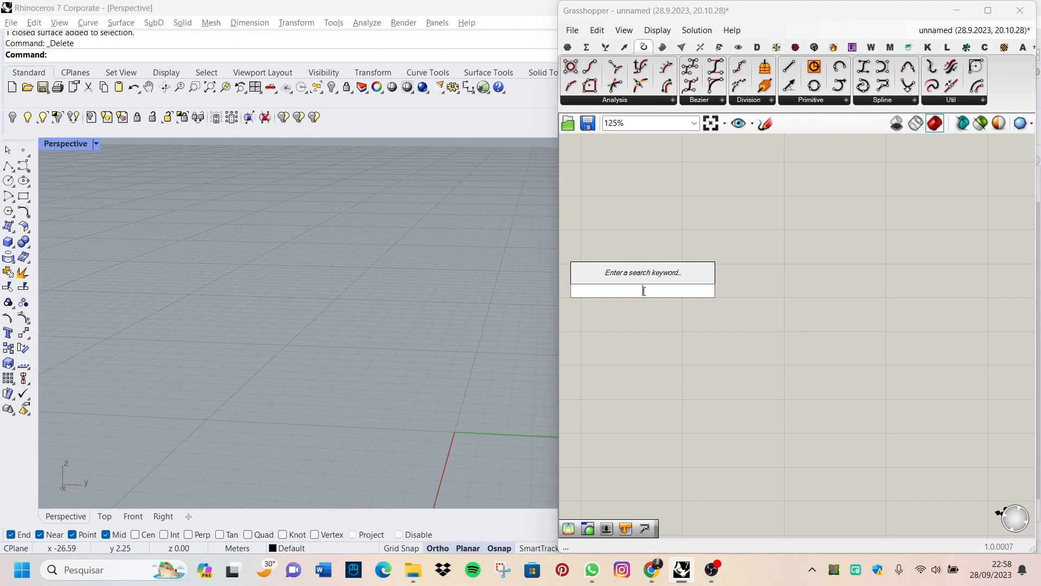
{"action": "type", "text": "sphe"}
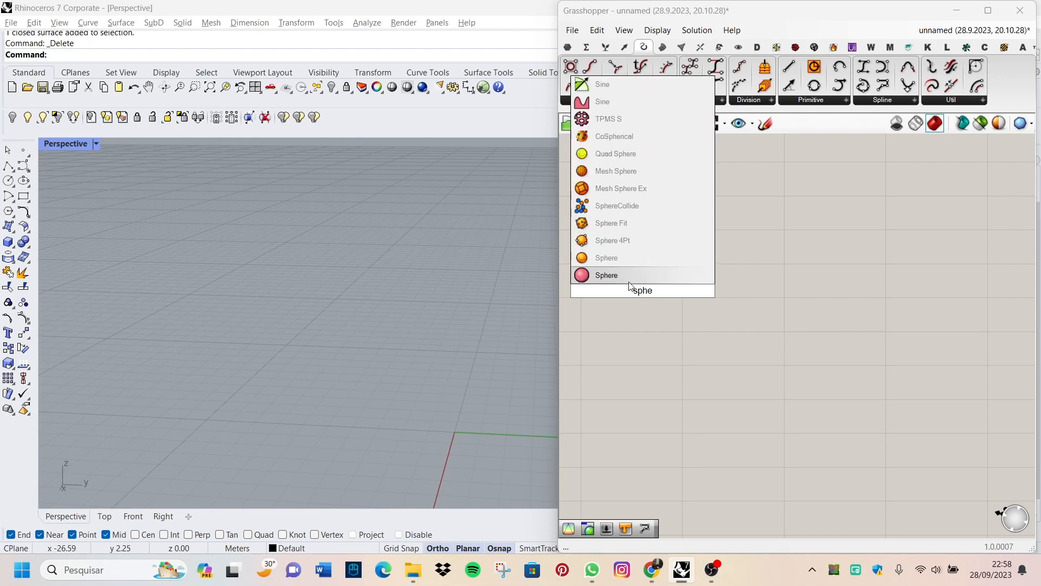
{"action": "left_click", "coordinate": [626, 256]}
{"action": "scroll", "coordinate": [636, 276], "scroll_direction": "up", "scroll_amount": 4}
{"action": "left_click_drag", "start_coordinate": [642, 279], "coordinate": [891, 254]}
{"action": "right_click_drag", "start_coordinate": [892, 255], "coordinate": [813, 271]}
{"action": "scroll", "coordinate": [827, 254], "scroll_direction": "down", "scroll_amount": 2}
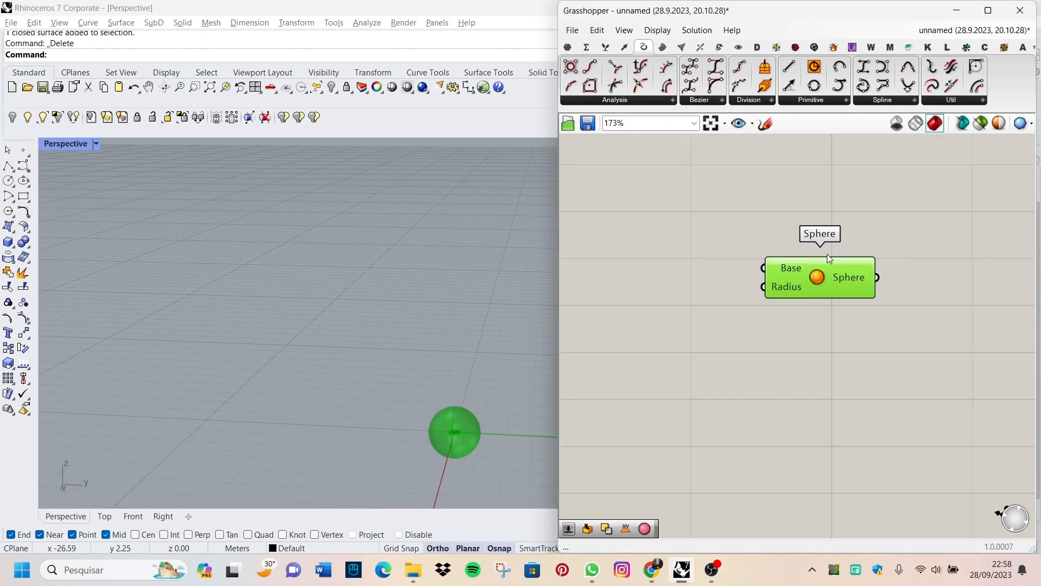
Step: Examine the Sphere component's Base and Radius inputs, its output and the preview in the Rhino viewport
{"action": "scroll", "coordinate": [789, 323], "scroll_direction": "up", "scroll_amount": 3}
{"action": "scroll", "coordinate": [792, 337], "scroll_direction": "down", "scroll_amount": 3}
{"action": "scroll", "coordinate": [796, 327], "scroll_direction": "up", "scroll_amount": 2}
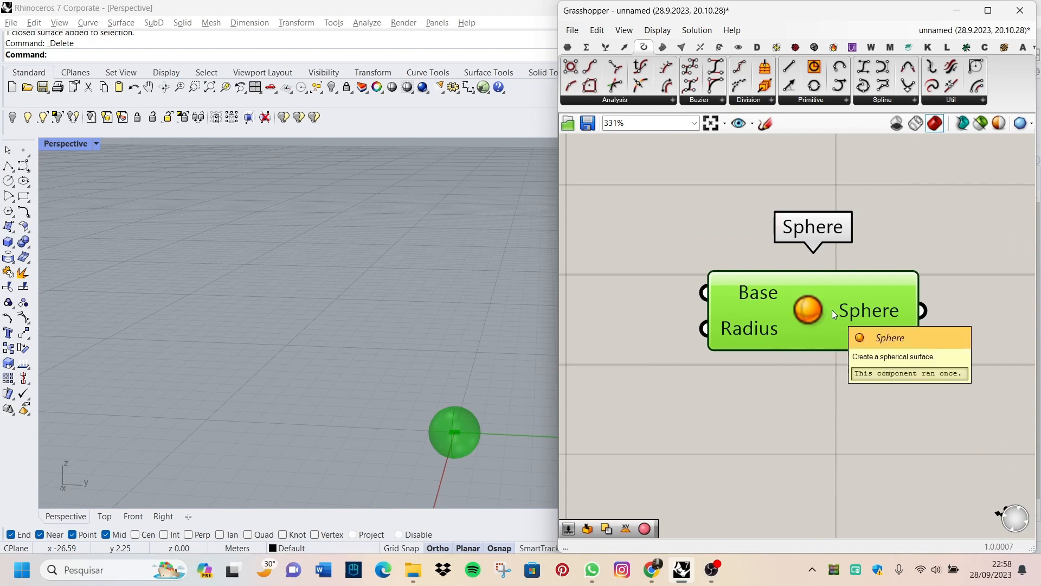
{"action": "scroll", "coordinate": [731, 269], "scroll_direction": "down", "scroll_amount": 2}
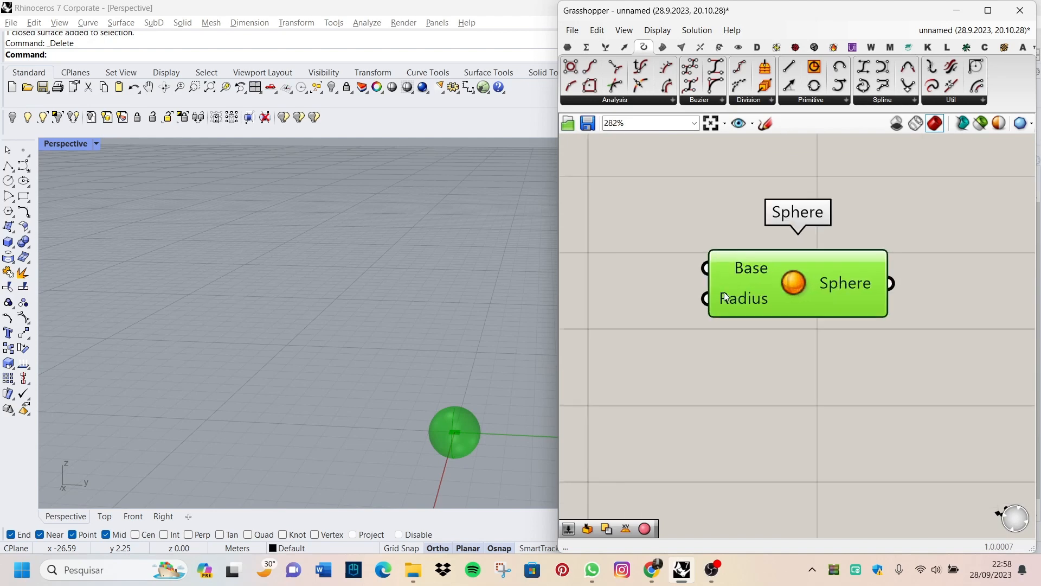
{"action": "scroll", "coordinate": [756, 277], "scroll_direction": "up", "scroll_amount": 3}
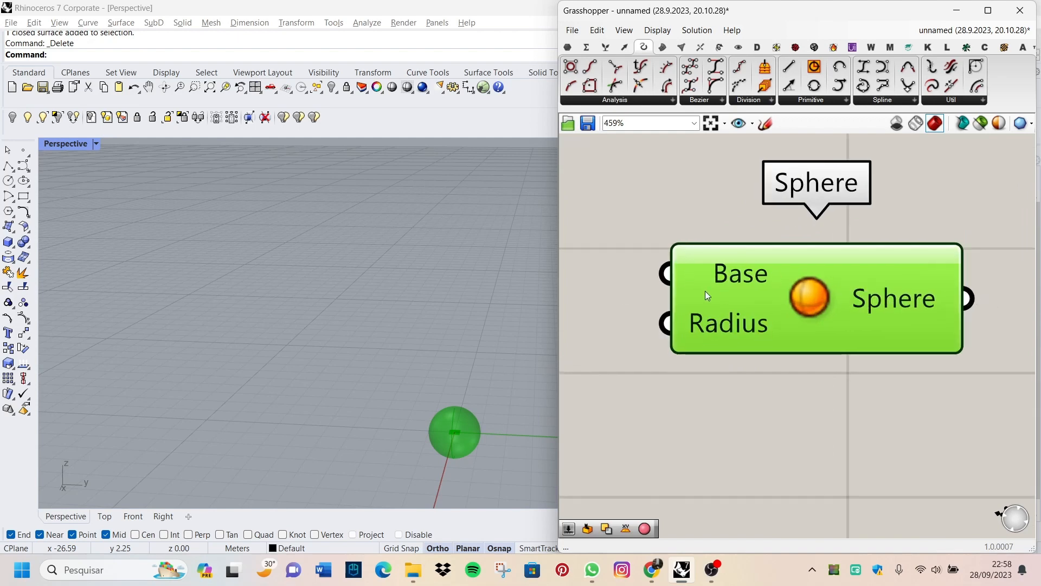
{"action": "scroll", "coordinate": [705, 292], "scroll_direction": "up", "scroll_amount": 1}
{"action": "scroll", "coordinate": [483, 346], "scroll_direction": "down", "scroll_amount": 4}
{"action": "scroll", "coordinate": [457, 379], "scroll_direction": "up", "scroll_amount": 9}
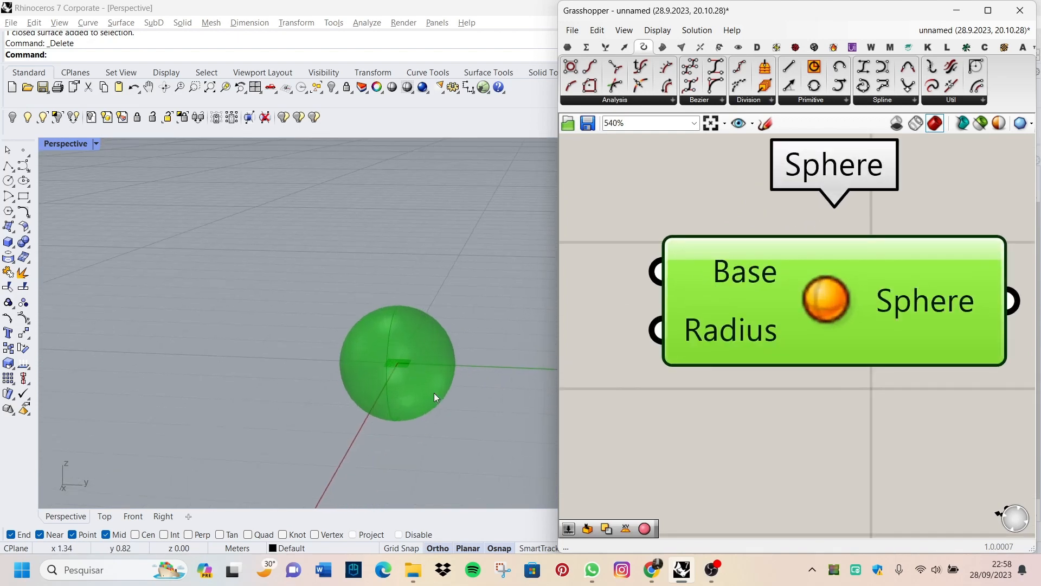
{"action": "scroll", "coordinate": [434, 392], "scroll_direction": "up", "scroll_amount": 1}
{"action": "scroll", "coordinate": [835, 309], "scroll_direction": "down", "scroll_amount": 4}
{"action": "scroll", "coordinate": [711, 291], "scroll_direction": "up", "scroll_amount": 3}
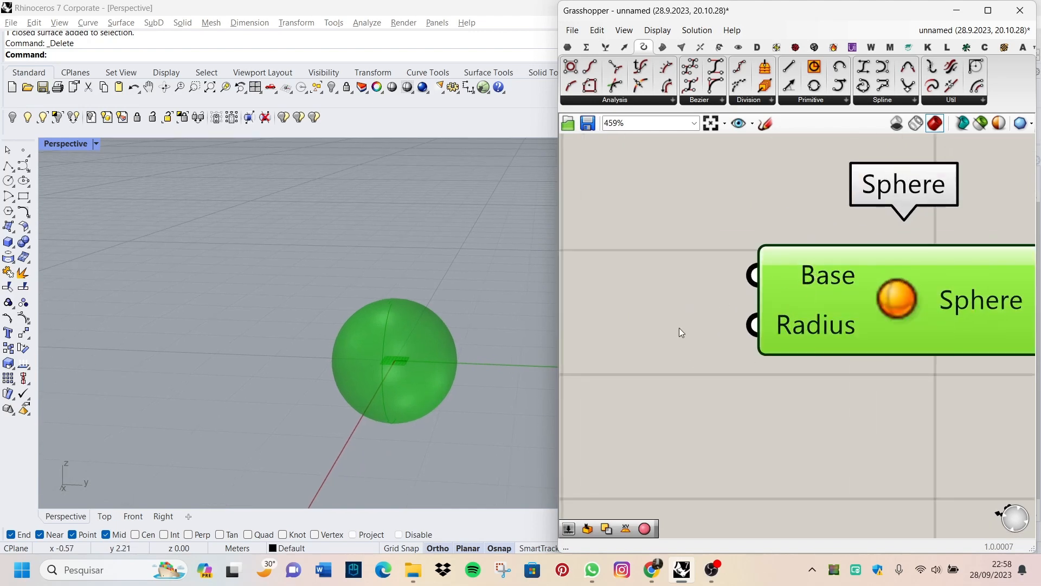
{"action": "scroll", "coordinate": [678, 330], "scroll_direction": "down", "scroll_amount": 2}
{"action": "scroll", "coordinate": [673, 339], "scroll_direction": "up", "scroll_amount": 4}
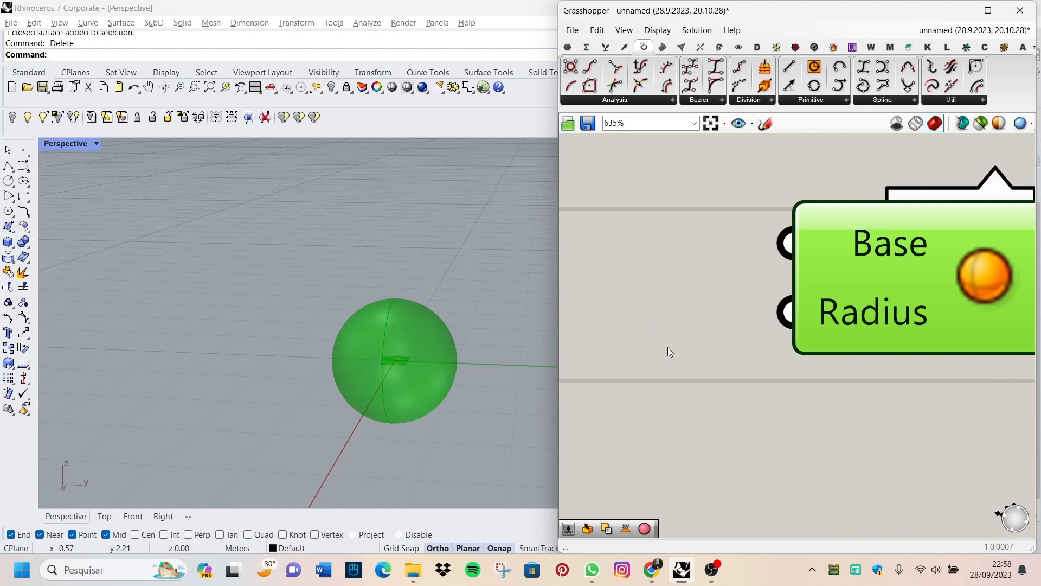
{"action": "scroll", "coordinate": [669, 347], "scroll_direction": "down", "scroll_amount": 3}
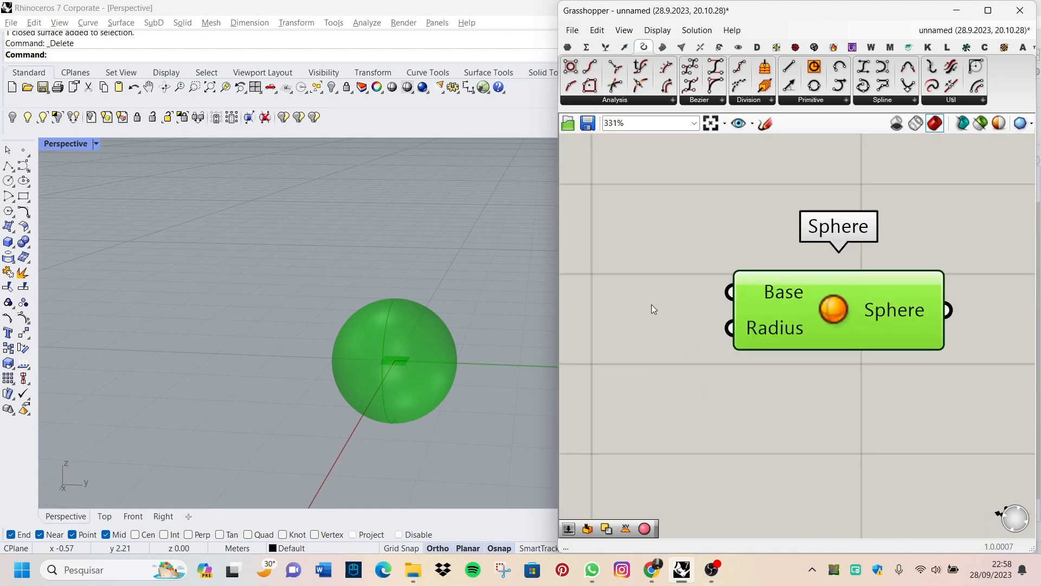
Step: Add a number slider with the value 5.00 and connect it to the Sphere component's Radius input
{"action": "double_click", "coordinate": [620, 371]}
{"action": "type", "text": "5.00"}
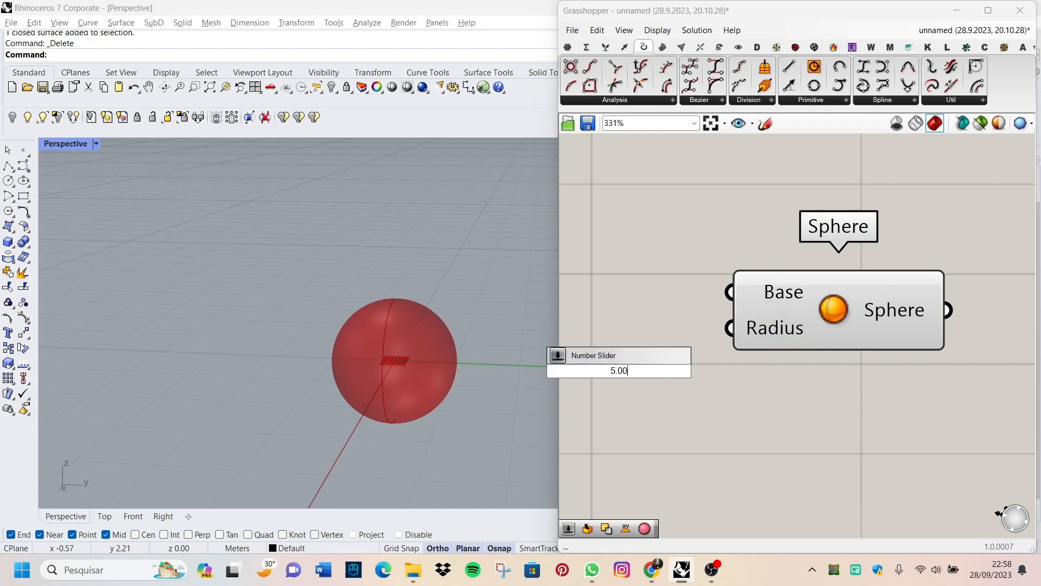
{"action": "key", "text": "Return"}
{"action": "scroll", "coordinate": [772, 387], "scroll_direction": "down", "scroll_amount": 1}
{"action": "left_click_drag", "start_coordinate": [831, 357], "coordinate": [782, 320]}
{"action": "scroll", "coordinate": [220, 313], "scroll_direction": "down", "scroll_amount": 3}
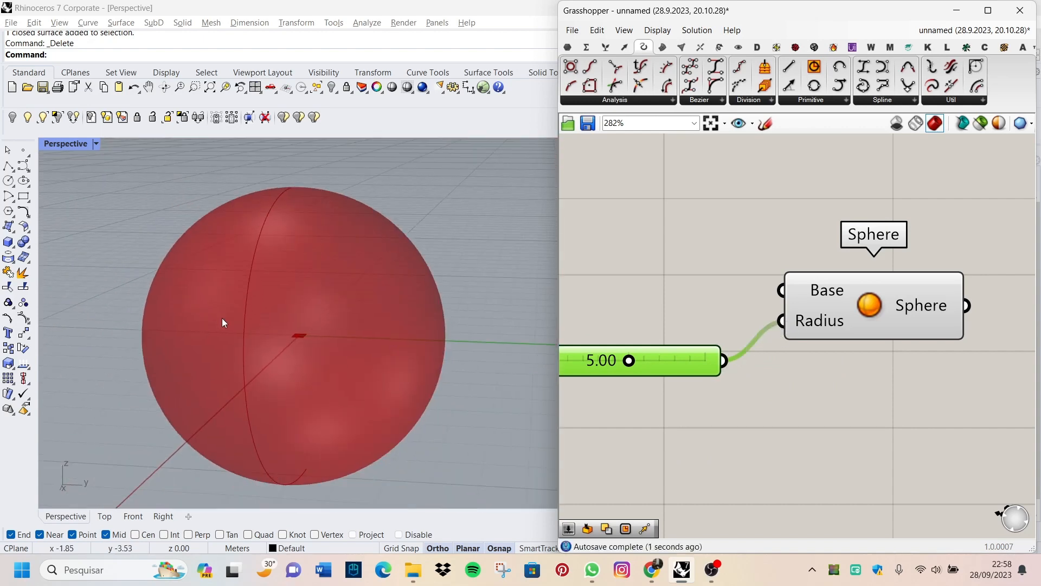
{"action": "scroll", "coordinate": [294, 373], "scroll_direction": "down", "scroll_amount": 2}
{"action": "scroll", "coordinate": [741, 381], "scroll_direction": "down", "scroll_amount": 4}
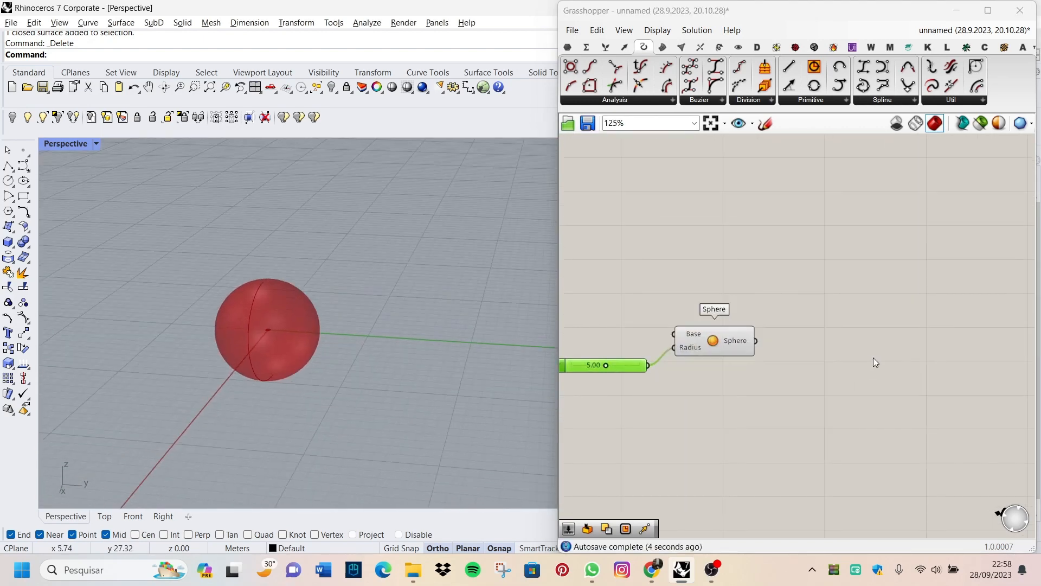
Step: Add a Geometry parameter to the canvas beside the Sphere component's output
{"action": "scroll", "coordinate": [803, 347], "scroll_direction": "up", "scroll_amount": 4}
{"action": "double_click", "coordinate": [776, 311]}
{"action": "type", "text": "phe"}
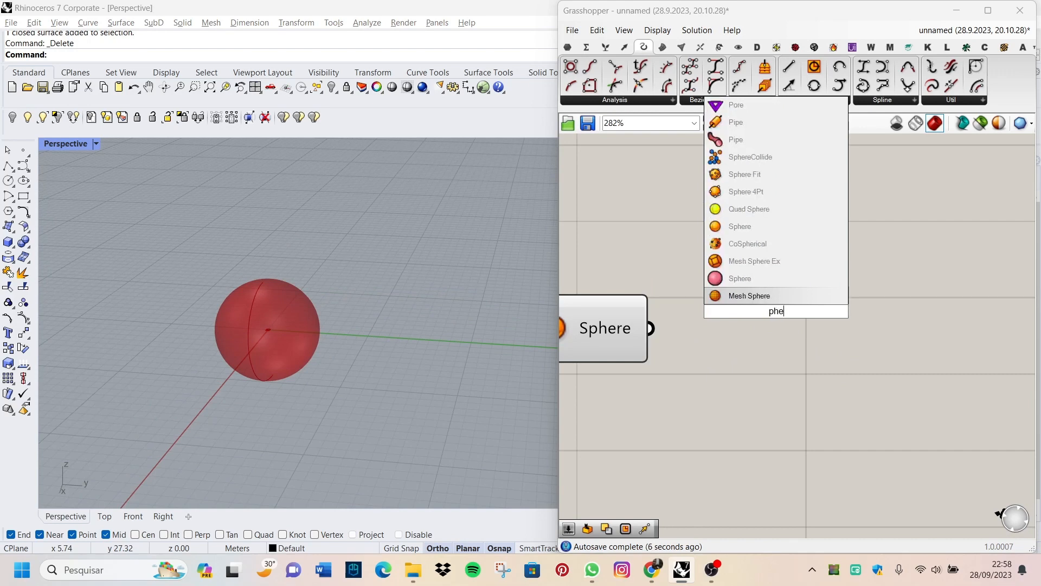
{"action": "key", "text": "BackSpace"}
{"action": "key", "text": "BackSpace"}
{"action": "key", "text": "BackSpace"}
{"action": "type", "text": "geo"}
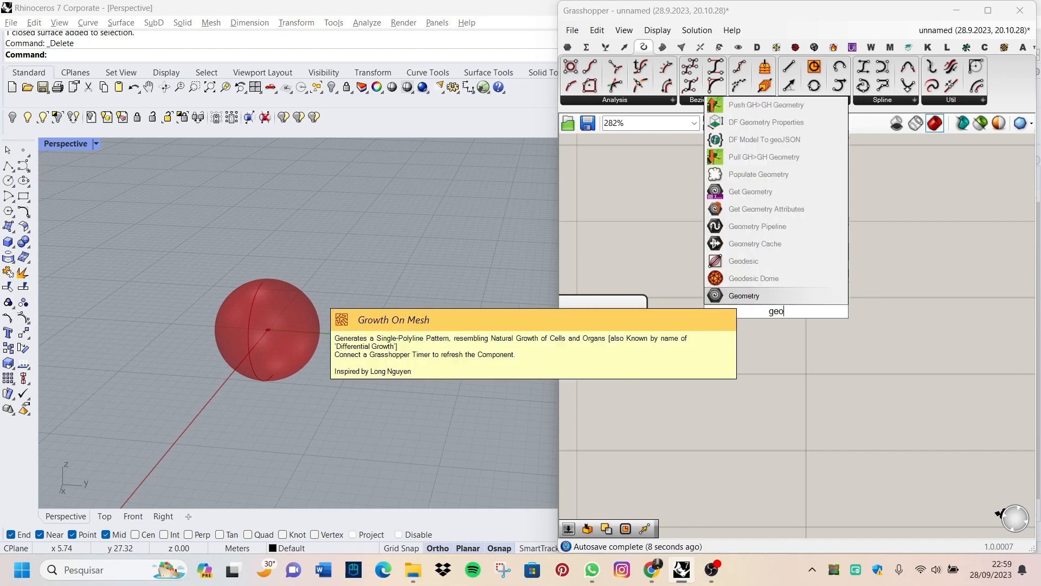
{"action": "type", "text": "met"}
{"action": "left_click", "coordinate": [748, 299]}
{"action": "scroll", "coordinate": [755, 304], "scroll_direction": "down", "scroll_amount": 1}
{"action": "scroll", "coordinate": [687, 340], "scroll_direction": "up", "scroll_amount": 3}
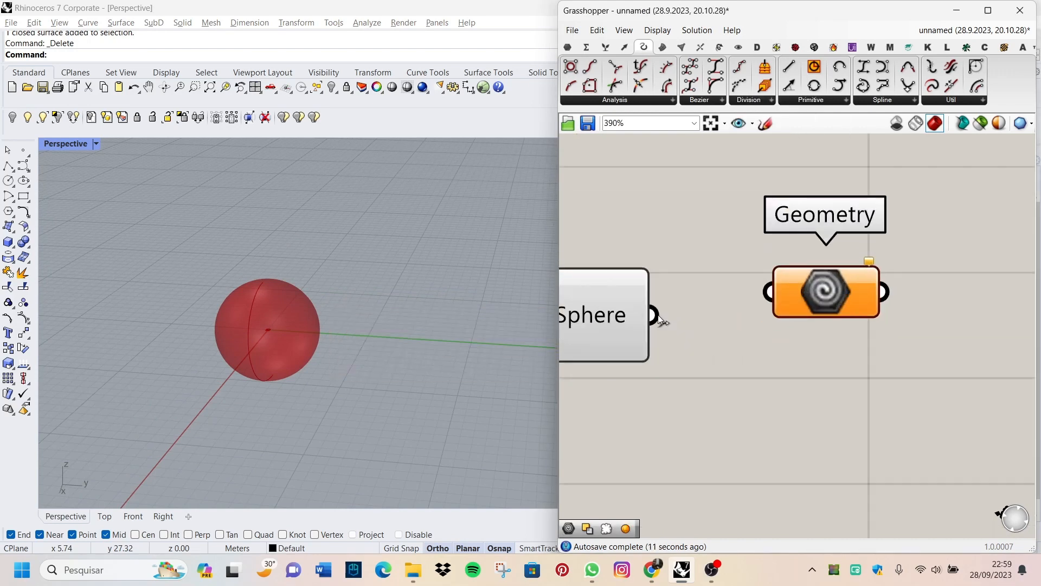
Step: Connect the Sphere component's output to the Geometry parameter's input and select the Geometry parameter to highlight its preview
{"action": "left_click_drag", "start_coordinate": [653, 315], "coordinate": [769, 292]}
{"action": "scroll", "coordinate": [896, 340], "scroll_direction": "down", "scroll_amount": 3}
{"action": "scroll", "coordinate": [883, 293], "scroll_direction": "up", "scroll_amount": 3}
{"action": "scroll", "coordinate": [721, 318], "scroll_direction": "up", "scroll_amount": 2}
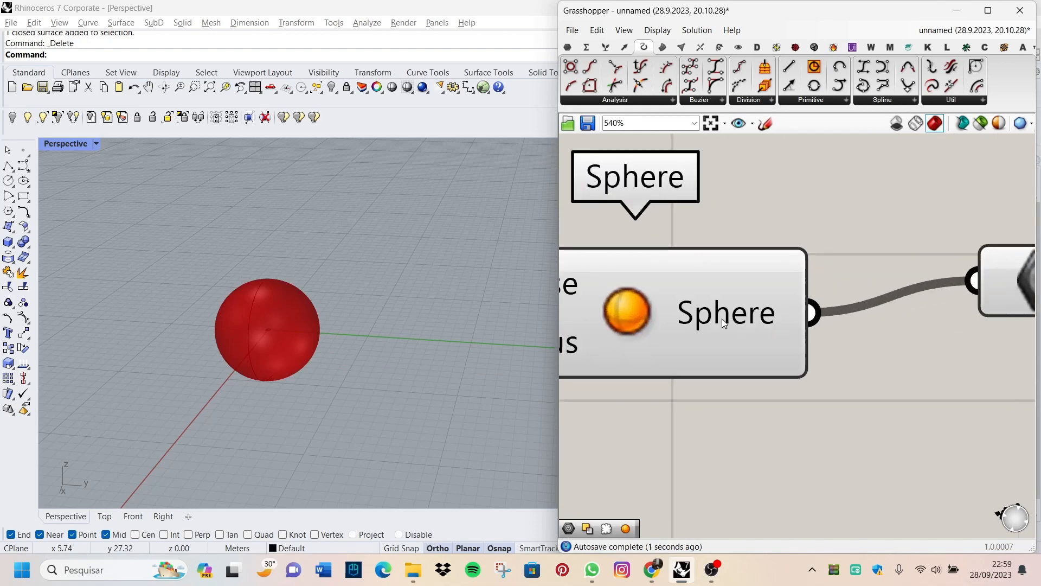
{"action": "scroll", "coordinate": [721, 317], "scroll_direction": "down", "scroll_amount": 1}
{"action": "left_click", "coordinate": [925, 291]}
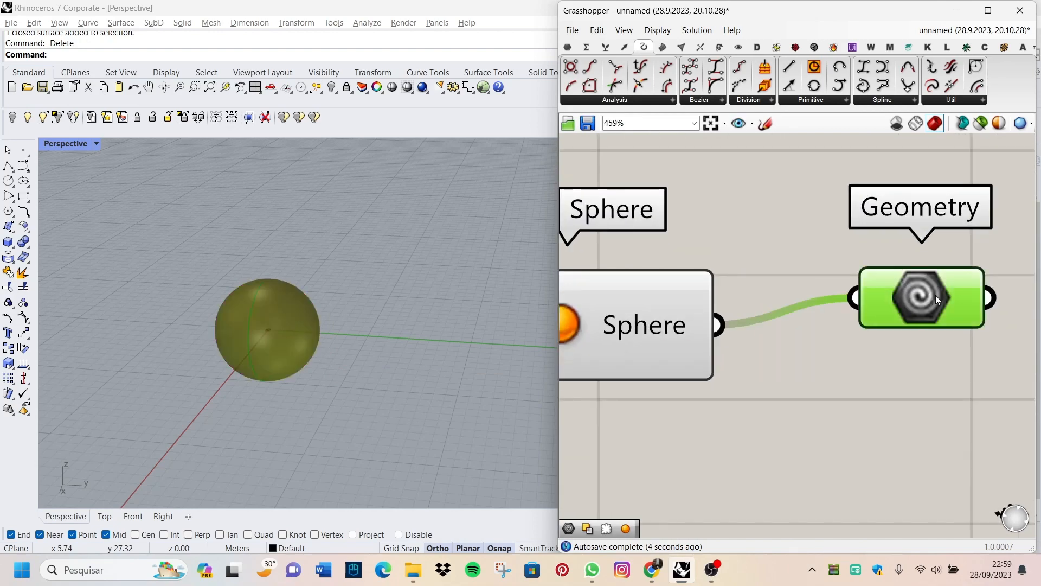
Step: Examine the chain from the number slider through the Sphere component to the Geometry parameter
{"action": "scroll", "coordinate": [935, 295], "scroll_direction": "down", "scroll_amount": 5}
{"action": "scroll", "coordinate": [920, 308], "scroll_direction": "up", "scroll_amount": 4}
{"action": "scroll", "coordinate": [922, 311], "scroll_direction": "down", "scroll_amount": 3}
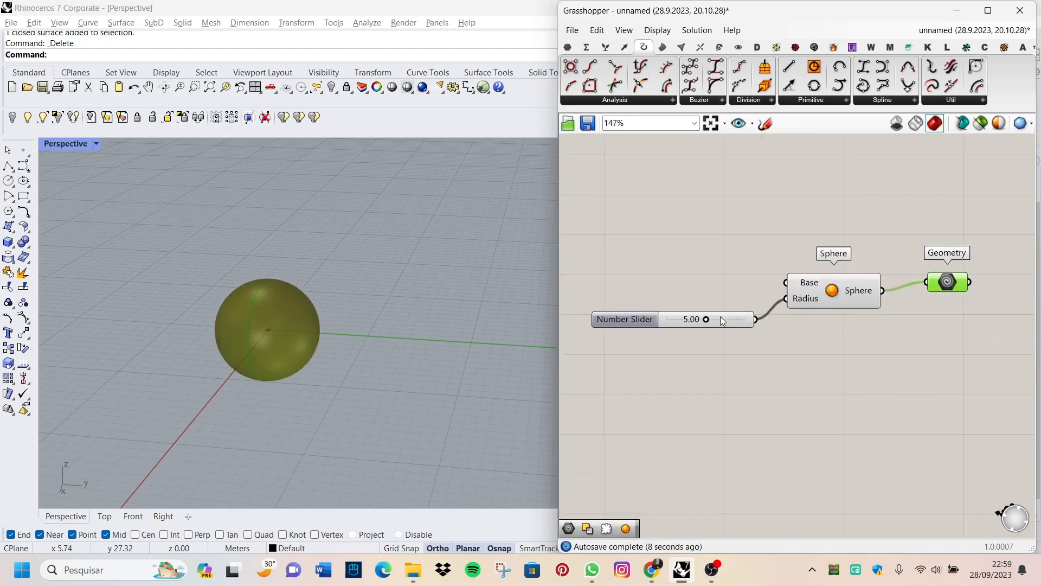
{"action": "scroll", "coordinate": [721, 317], "scroll_direction": "up", "scroll_amount": 2}
{"action": "scroll", "coordinate": [760, 310], "scroll_direction": "down", "scroll_amount": 1}
{"action": "scroll", "coordinate": [848, 298], "scroll_direction": "up", "scroll_amount": 3}
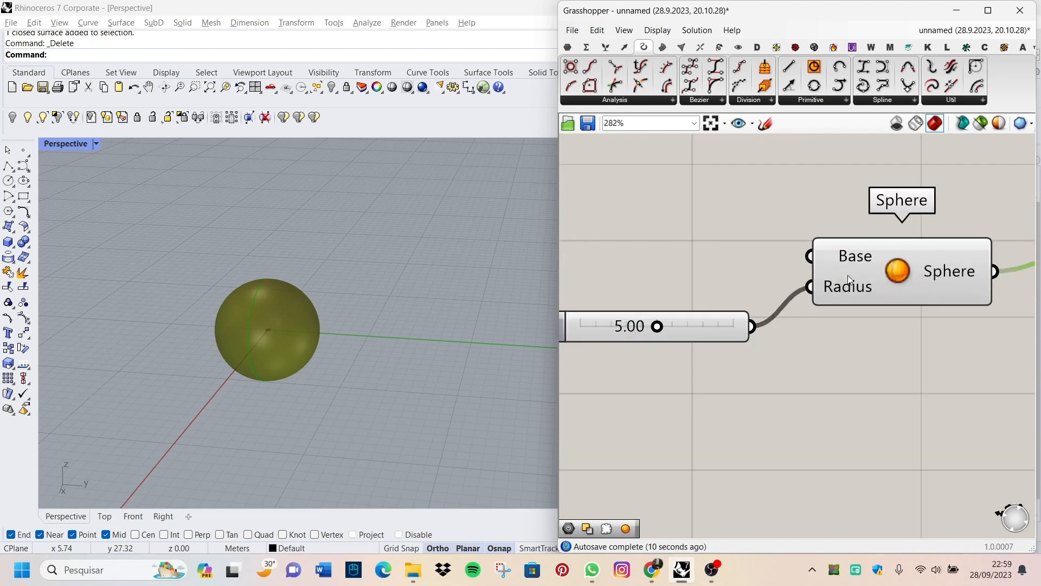
{"action": "scroll", "coordinate": [847, 275], "scroll_direction": "down", "scroll_amount": 6}
{"action": "scroll", "coordinate": [784, 304], "scroll_direction": "up", "scroll_amount": 2}
{"action": "scroll", "coordinate": [804, 304], "scroll_direction": "down", "scroll_amount": 2}
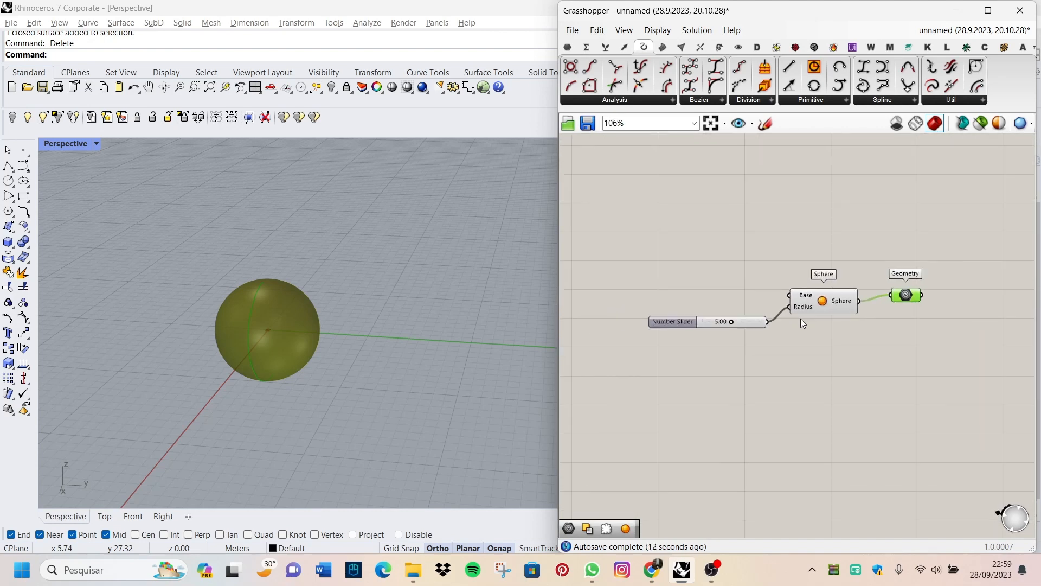
Step: Lower the radius slider to 3.40, and raise it to 4.82 to resize the previewed sphere
{"action": "scroll", "coordinate": [801, 318], "scroll_direction": "up", "scroll_amount": 5}
{"action": "left_click_drag", "start_coordinate": [716, 339], "coordinate": [686, 347]}
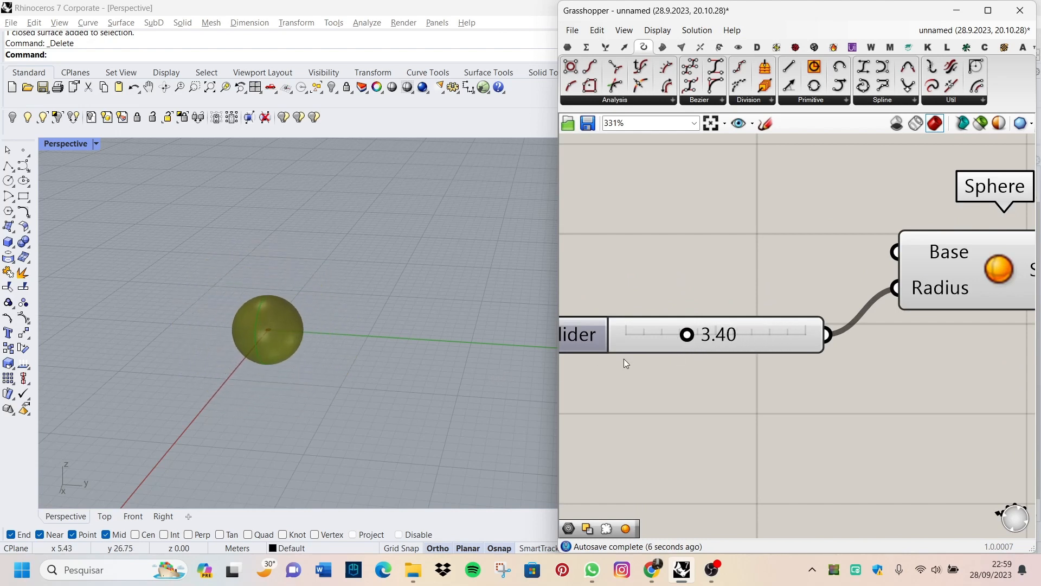
{"action": "left_click_drag", "start_coordinate": [685, 341], "coordinate": [708, 347]}
{"action": "scroll", "coordinate": [759, 341], "scroll_direction": "down", "scroll_amount": 5}
{"action": "scroll", "coordinate": [795, 337], "scroll_direction": "up", "scroll_amount": 3}
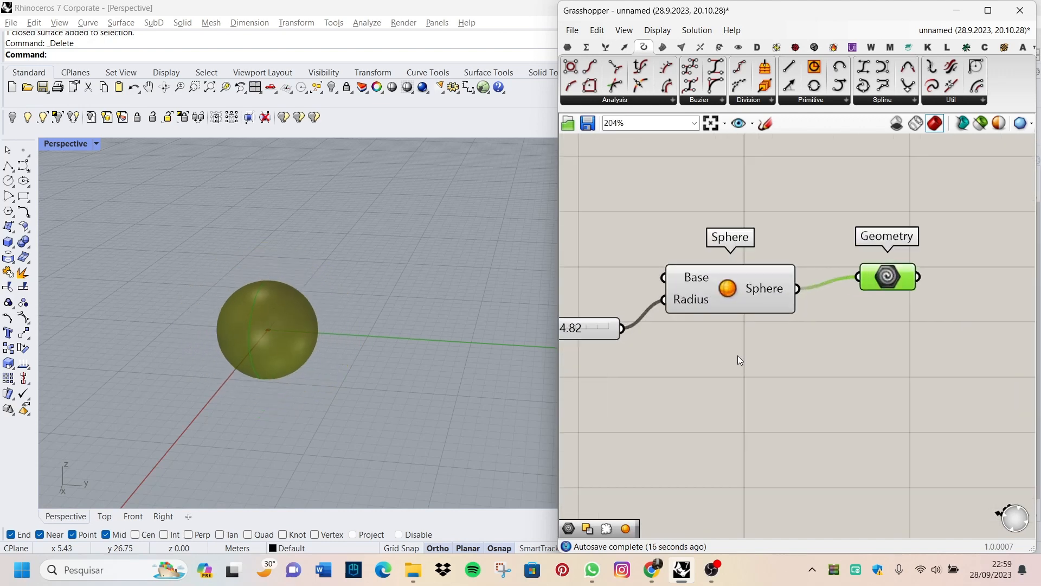
Step: Disconnect the number slider from the Sphere component's Radius input and wire it back to the same input
{"action": "scroll", "coordinate": [737, 356], "scroll_direction": "down", "scroll_amount": 2}
{"action": "scroll", "coordinate": [699, 362], "scroll_direction": "up", "scroll_amount": 4}
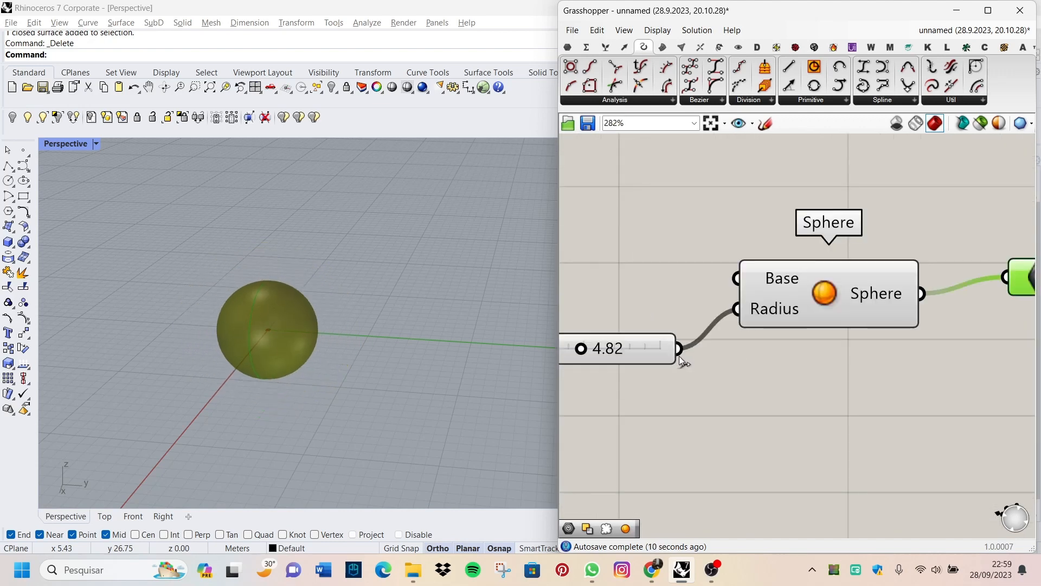
{"action": "scroll", "coordinate": [680, 352], "scroll_direction": "down", "scroll_amount": 3}
{"action": "scroll", "coordinate": [678, 348], "scroll_direction": "up", "scroll_amount": 4}
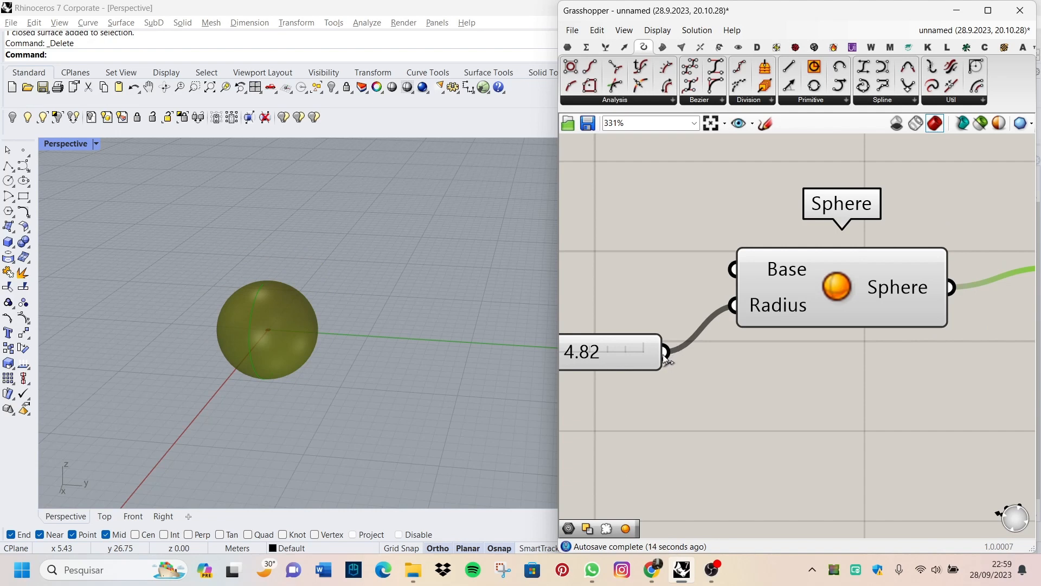
{"action": "left_click_drag", "start_coordinate": [665, 353], "coordinate": [747, 326], "text": "ctrl"}
{"action": "scroll", "coordinate": [675, 354], "scroll_direction": "up", "scroll_amount": 4}
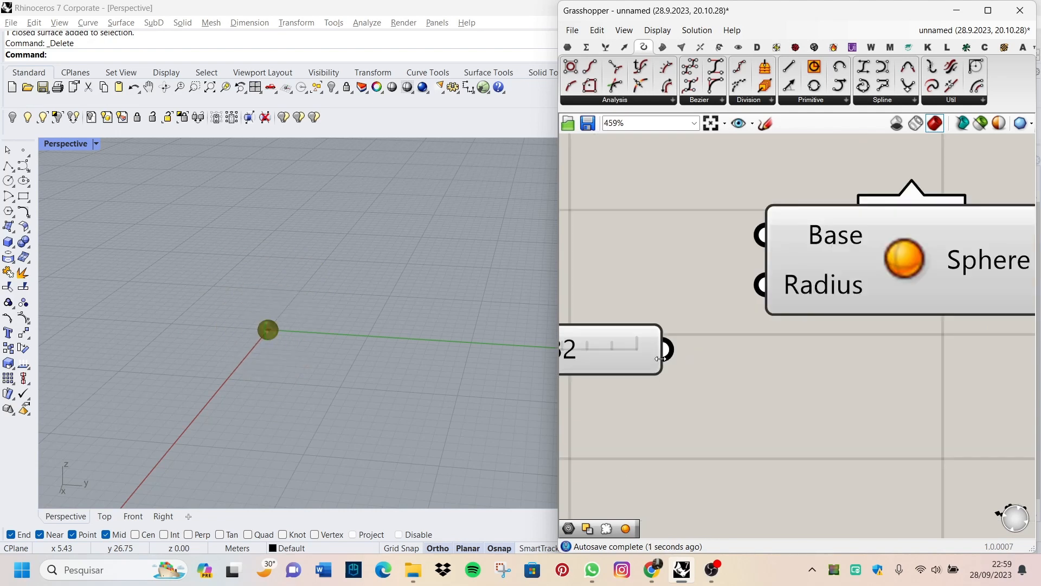
{"action": "left_click_drag", "start_coordinate": [671, 347], "coordinate": [804, 255]}
{"action": "scroll", "coordinate": [704, 362], "scroll_direction": "down", "scroll_amount": 2}
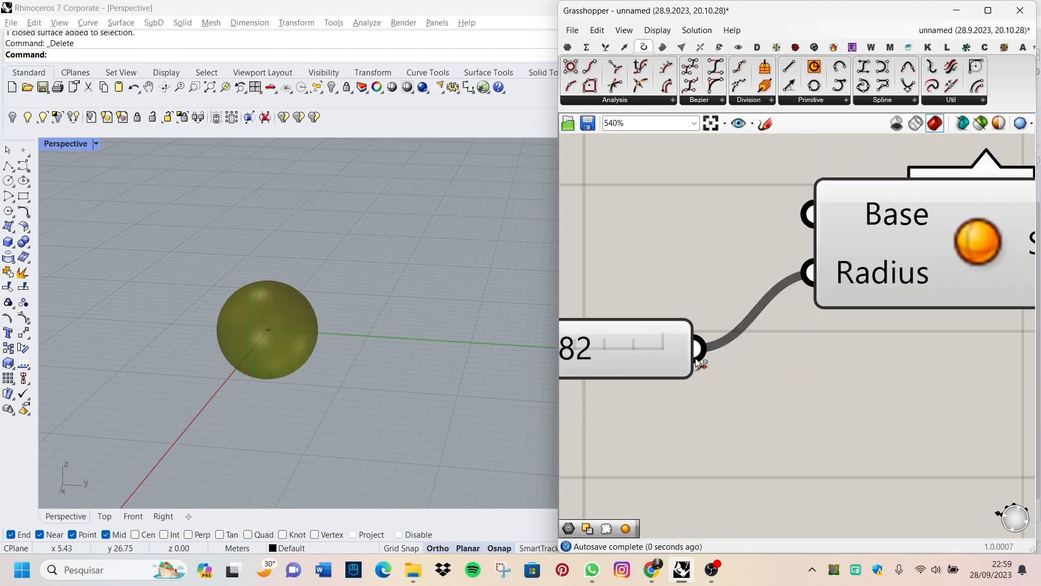
Step: Remove the slider-to-Radius wire once more, restore it, and check the sphere preview in the Rhino viewport
{"action": "left_click_drag", "start_coordinate": [695, 358], "coordinate": [803, 276], "text": "ctrl"}
{"action": "scroll", "coordinate": [697, 352], "scroll_direction": "up", "scroll_amount": 5}
{"action": "scroll", "coordinate": [697, 352], "scroll_direction": "down", "scroll_amount": 5}
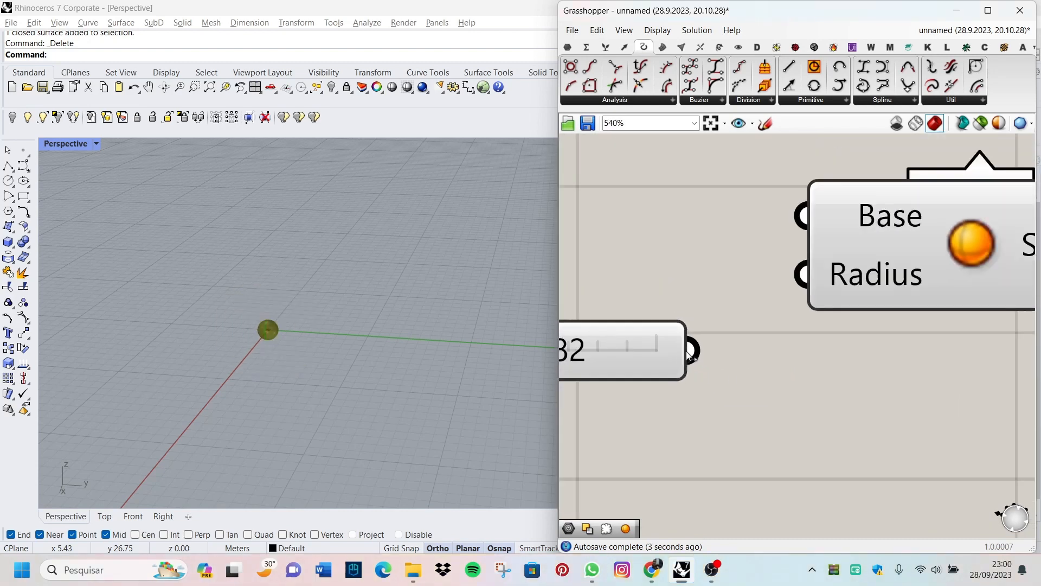
{"action": "scroll", "coordinate": [693, 350], "scroll_direction": "up", "scroll_amount": 5}
{"action": "left_click_drag", "start_coordinate": [693, 350], "coordinate": [944, 178]}
{"action": "scroll", "coordinate": [654, 423], "scroll_direction": "down", "scroll_amount": 5}
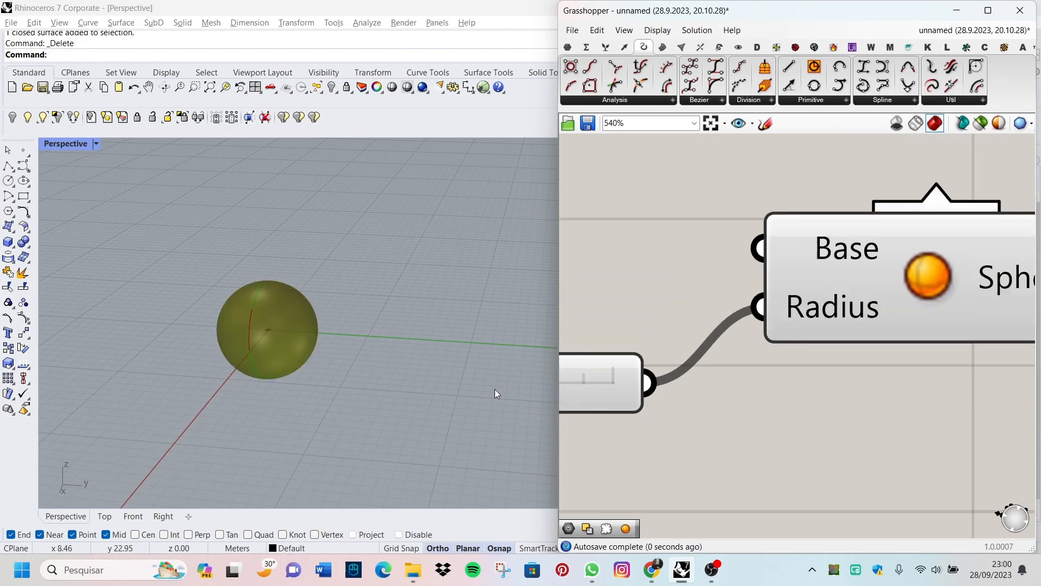
{"action": "scroll", "coordinate": [323, 383], "scroll_direction": "up", "scroll_amount": 4}
{"action": "scroll", "coordinate": [757, 347], "scroll_direction": "down", "scroll_amount": 3}
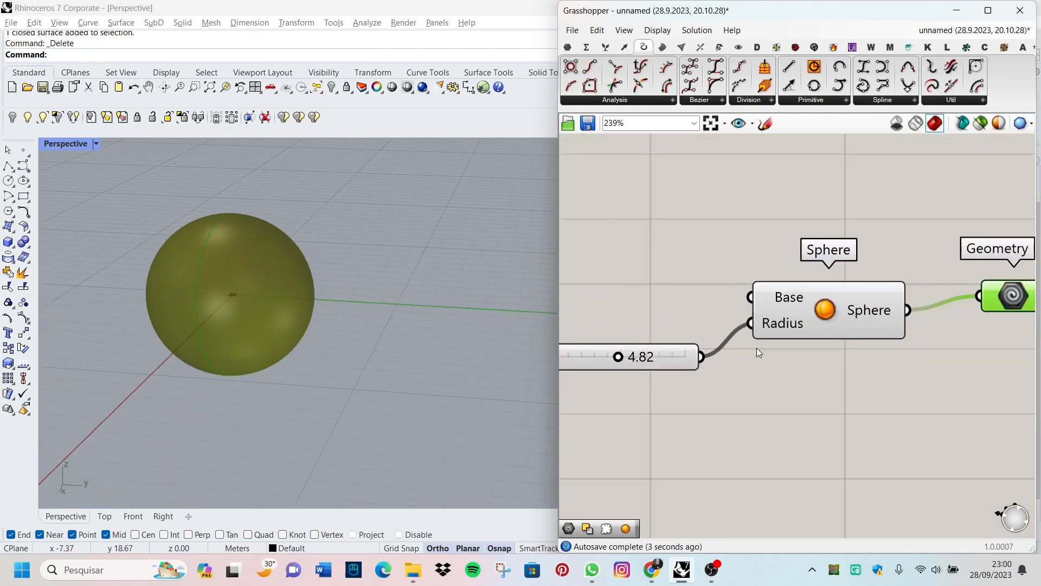
Step: Detach the number slider's wire from the Sphere component's Radius input
{"action": "scroll", "coordinate": [737, 338], "scroll_direction": "up", "scroll_amount": 1}
{"action": "scroll", "coordinate": [732, 337], "scroll_direction": "down", "scroll_amount": 2}
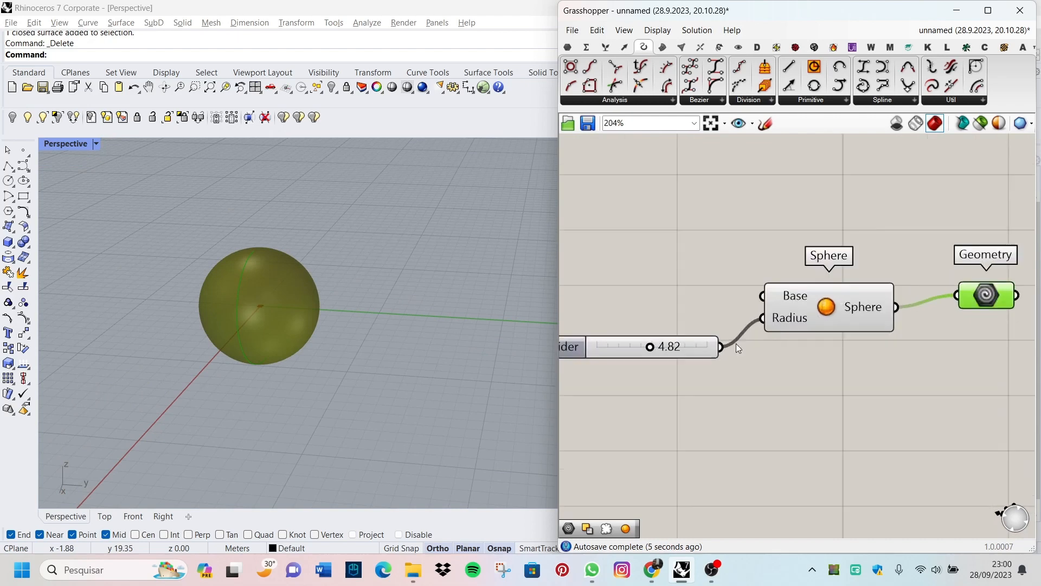
{"action": "scroll", "coordinate": [725, 356], "scroll_direction": "up", "scroll_amount": 4}
{"action": "left_click_drag", "start_coordinate": [714, 345], "coordinate": [792, 293]}
{"action": "scroll", "coordinate": [723, 348], "scroll_direction": "up", "scroll_amount": 1}
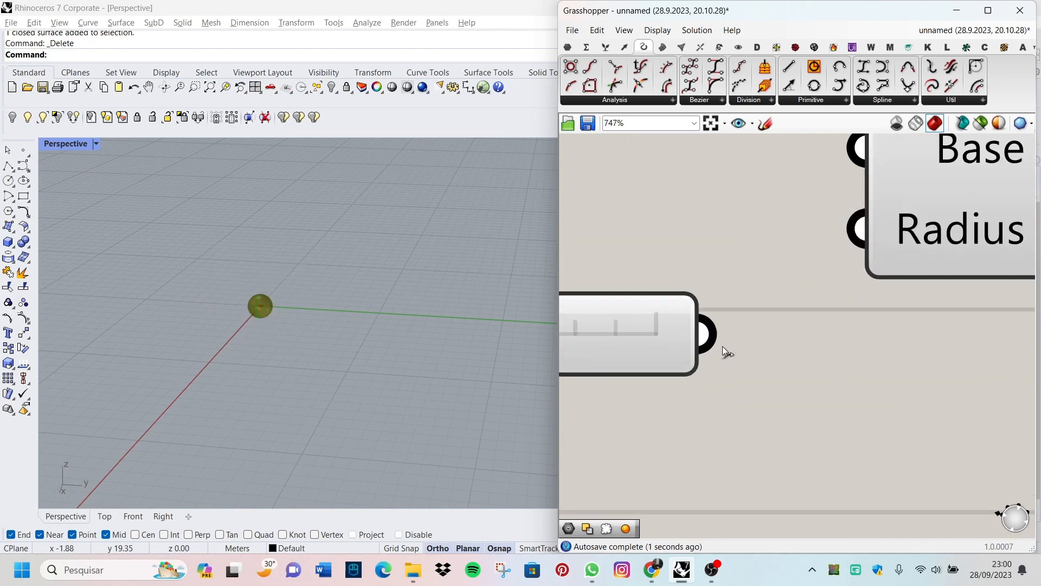
{"action": "scroll", "coordinate": [823, 276], "scroll_direction": "up", "scroll_amount": 3}
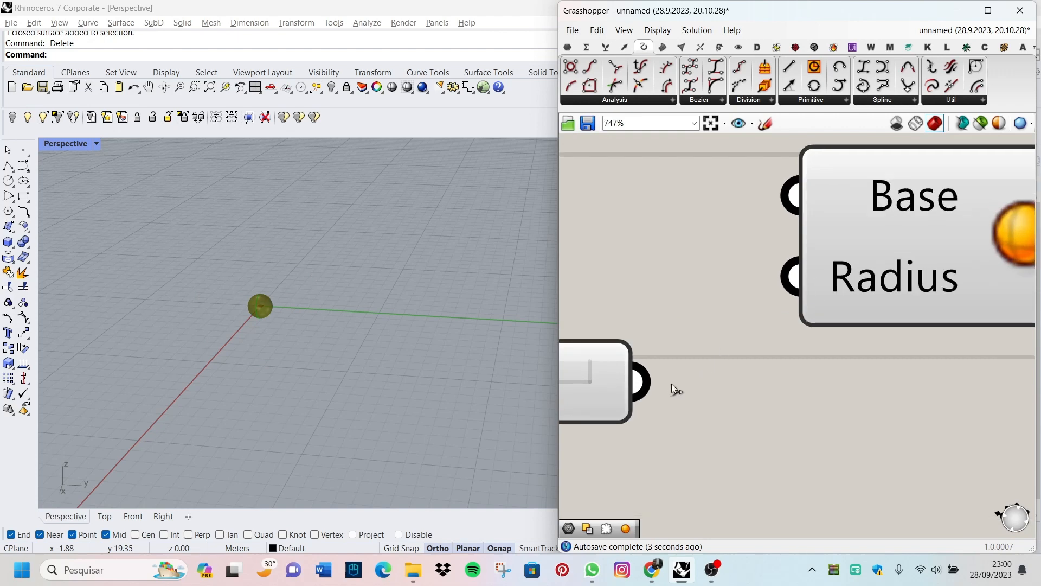
{"action": "scroll", "coordinate": [753, 388], "scroll_direction": "down", "scroll_amount": 2}
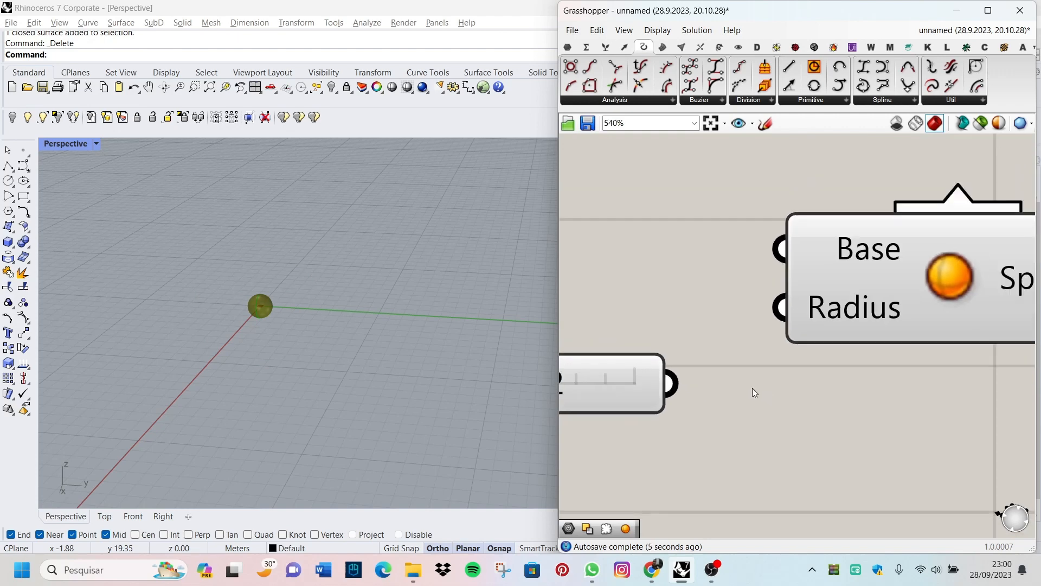
{"action": "scroll", "coordinate": [753, 389], "scroll_direction": "down", "scroll_amount": 3}
{"action": "double_click", "coordinate": [664, 438]}
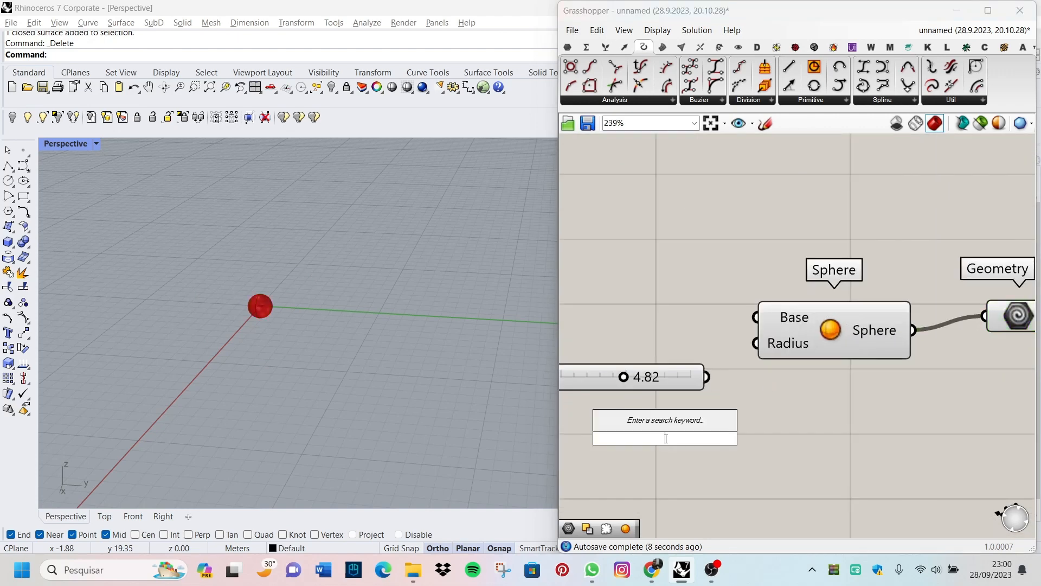
{"action": "type", "text": "dile"}
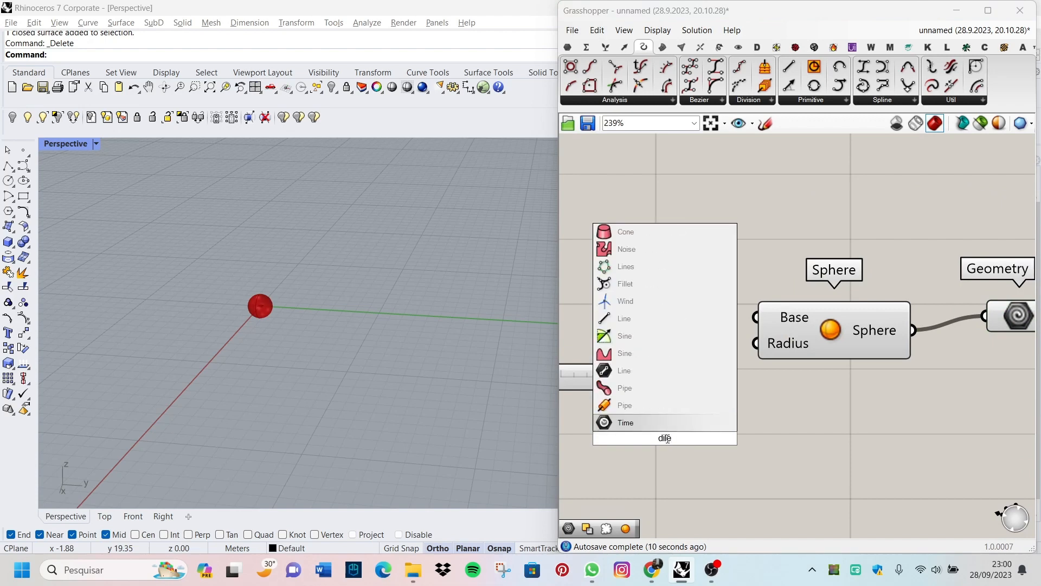
{"action": "key", "text": "Escape"}
{"action": "double_click", "coordinate": [681, 435]}
{"action": "type", "text": "dile"}
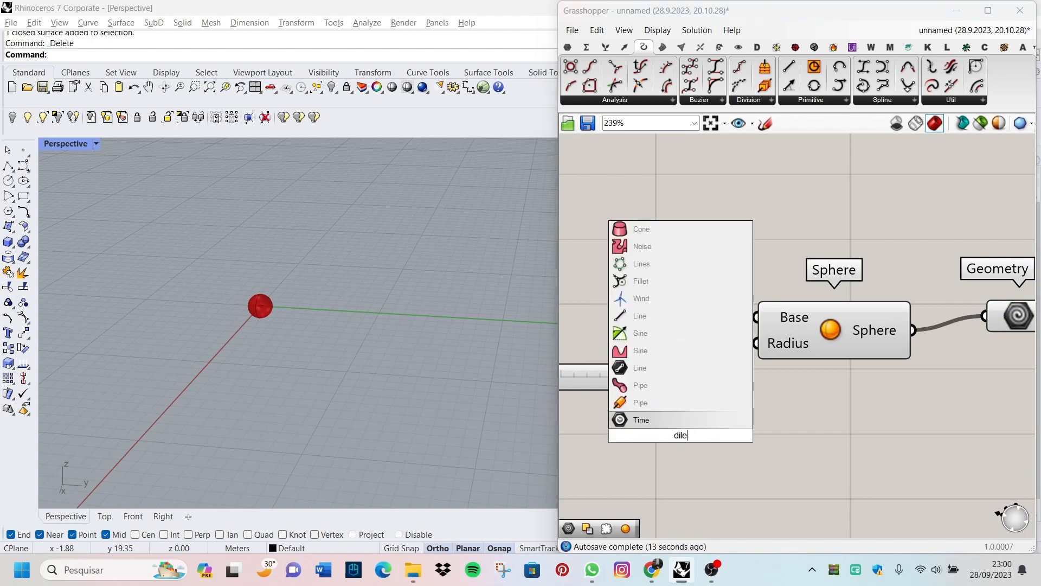
{"action": "key", "text": "BackSpace"}
{"action": "key", "text": "BackSpace"}
{"action": "key", "text": "BackSpace"}
{"action": "key", "text": "BackSpace"}
{"action": "type", "text": "di"}
{"action": "key", "text": "BackSpace"}
{"action": "key", "text": "BackSpace"}
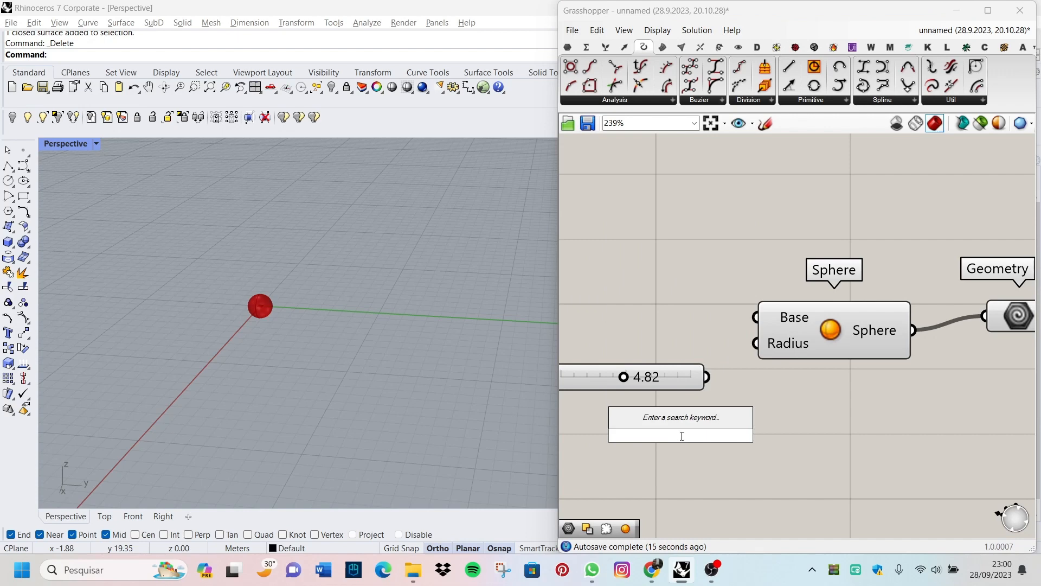
Step: Add a Multiplication component below the number slider and wire both its Result and the slider to the Sphere's Radius input
{"action": "type", "text": "mult"}
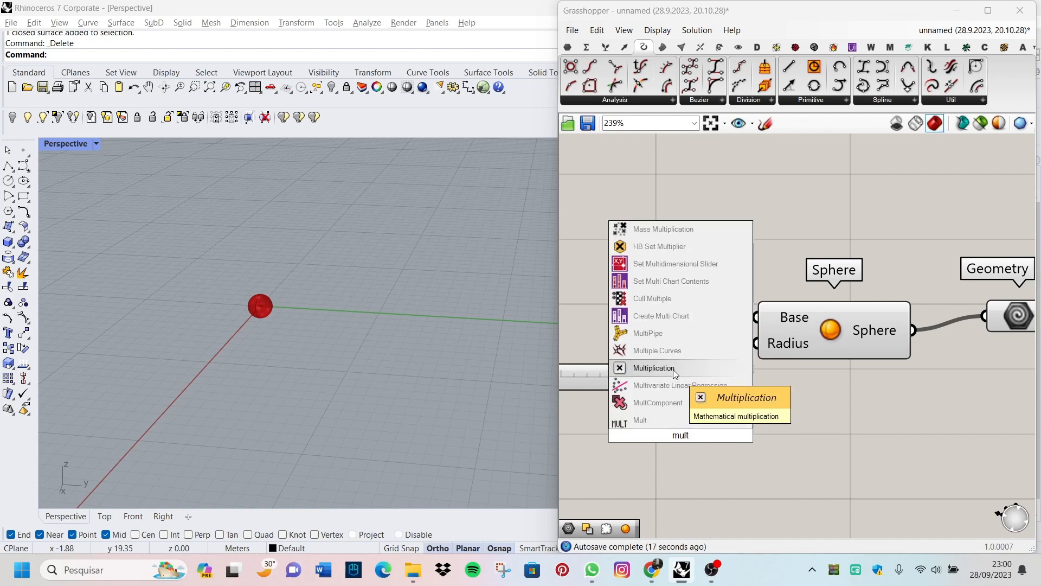
{"action": "left_click", "coordinate": [674, 370]}
{"action": "scroll", "coordinate": [702, 413], "scroll_direction": "up", "scroll_amount": 2}
{"action": "left_click_drag", "start_coordinate": [675, 350], "coordinate": [634, 302]}
{"action": "left_click_drag", "start_coordinate": [756, 444], "coordinate": [776, 317]}
{"action": "left_click_drag", "start_coordinate": [665, 296], "coordinate": [777, 317], "text": "shift"}
{"action": "right_click_drag", "start_coordinate": [254, 316], "coordinate": [253, 328], "text": "shift"}
{"action": "scroll", "coordinate": [883, 364], "scroll_direction": "down", "scroll_amount": 3}
{"action": "scroll", "coordinate": [596, 362], "scroll_direction": "up", "scroll_amount": 2}
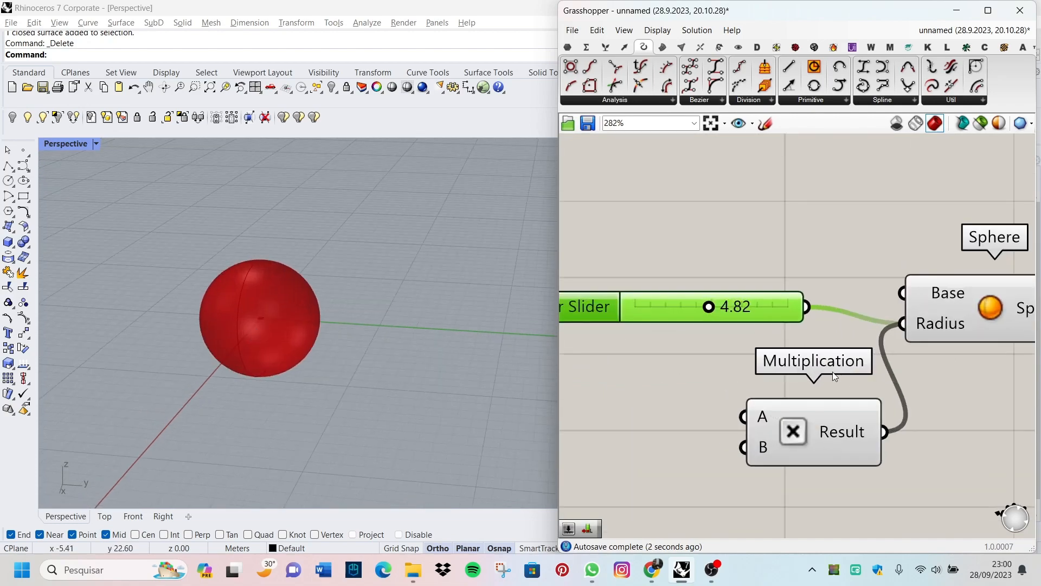
Step: Delete the number slider, the Multiplication and Sphere components and the Geometry parameter from the canvas
{"action": "key", "text": "Delete"}
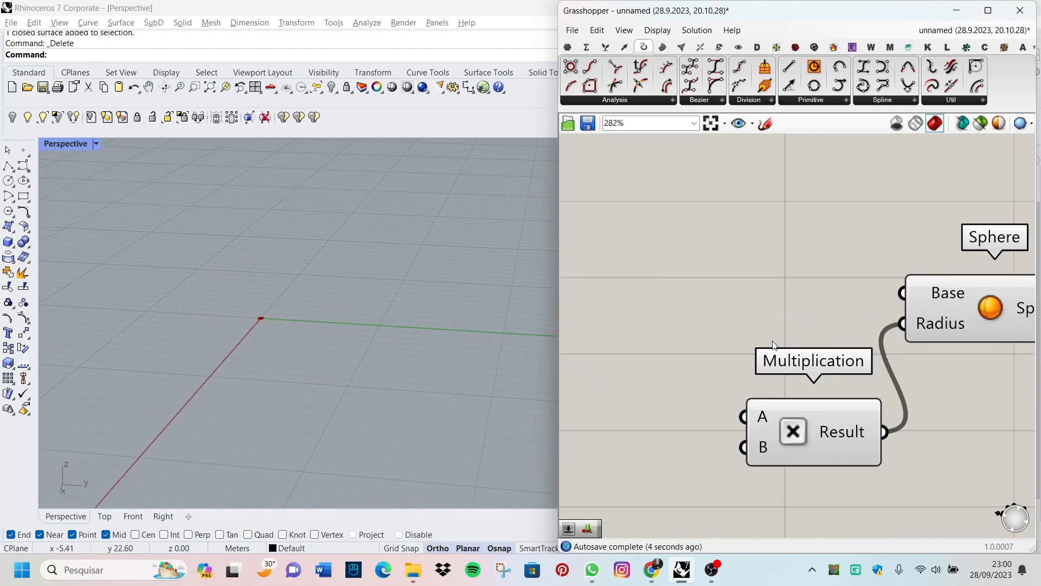
{"action": "left_click", "coordinate": [815, 452]}
{"action": "scroll", "coordinate": [797, 437], "scroll_direction": "down", "scroll_amount": 4}
{"action": "key", "text": "Delete"}
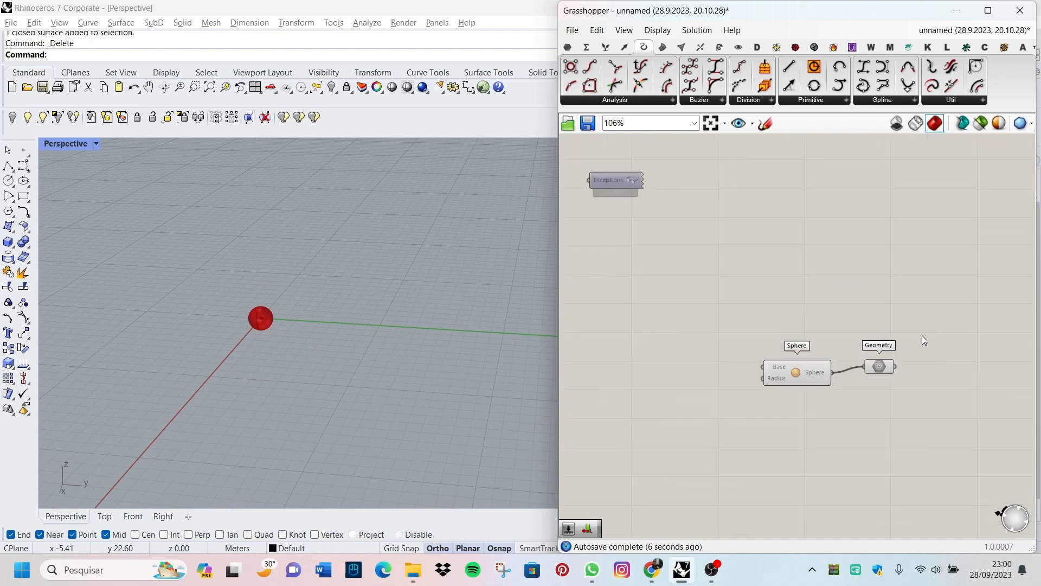
{"action": "scroll", "coordinate": [868, 347], "scroll_direction": "up", "scroll_amount": 4}
{"action": "left_click", "coordinate": [690, 427]}
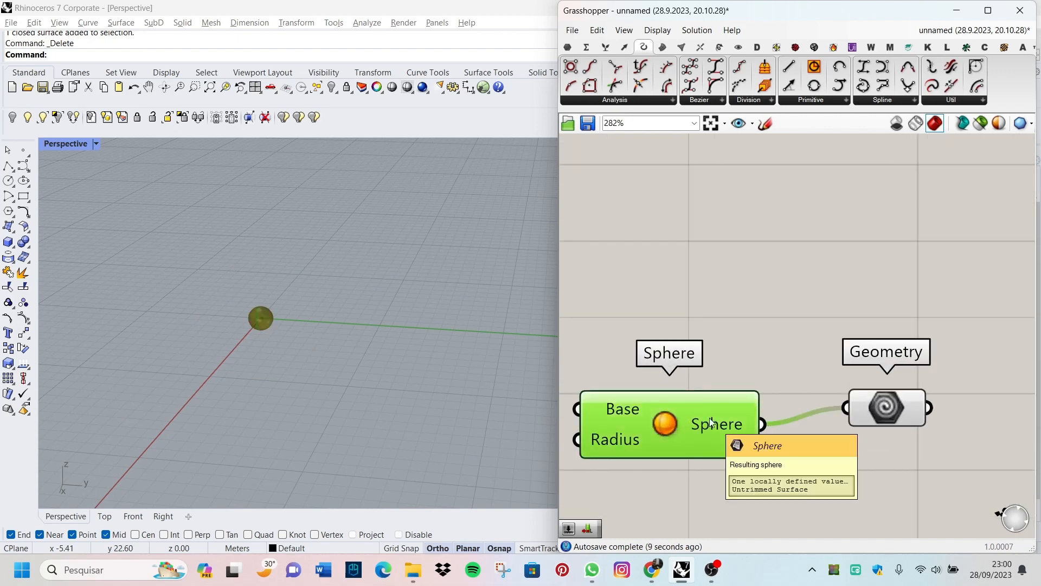
{"action": "key", "text": "Delete"}
{"action": "left_click", "coordinate": [887, 404]}
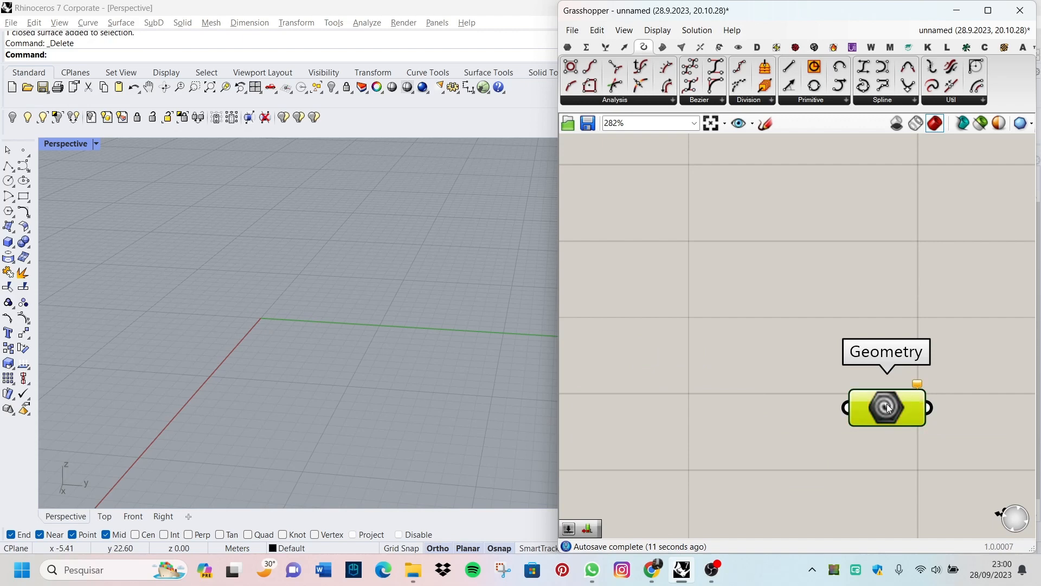
{"action": "key", "text": "Delete"}
Step: Add a new surface Sphere component with Base and Radius inputs to the cleared canvas
{"action": "scroll", "coordinate": [862, 408], "scroll_direction": "down", "scroll_amount": 2}
{"action": "double_click", "coordinate": [667, 390]}
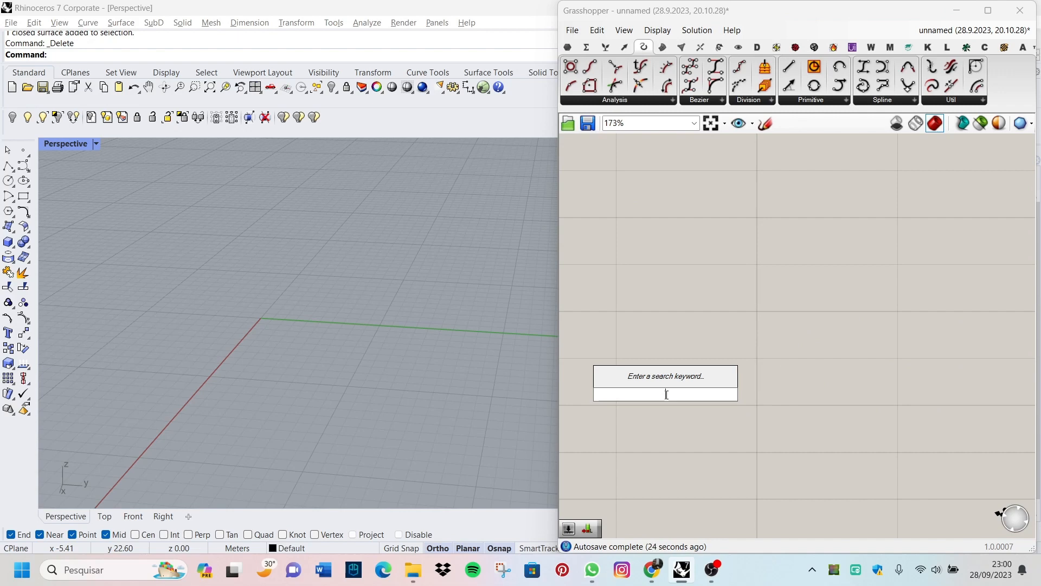
{"action": "type", "text": "phere"}
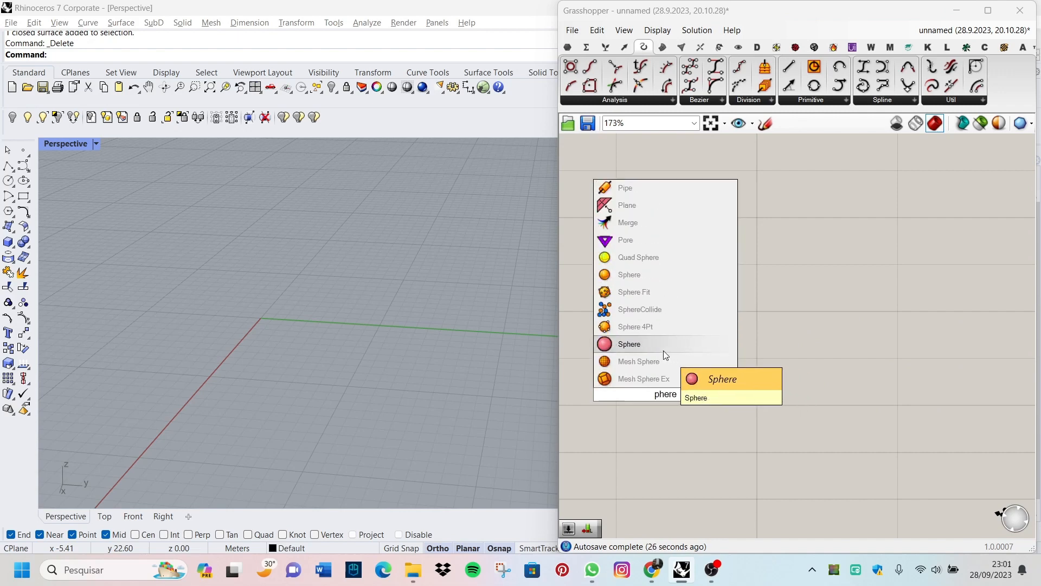
{"action": "left_click", "coordinate": [629, 275]}
{"action": "left_click", "coordinate": [841, 372]}
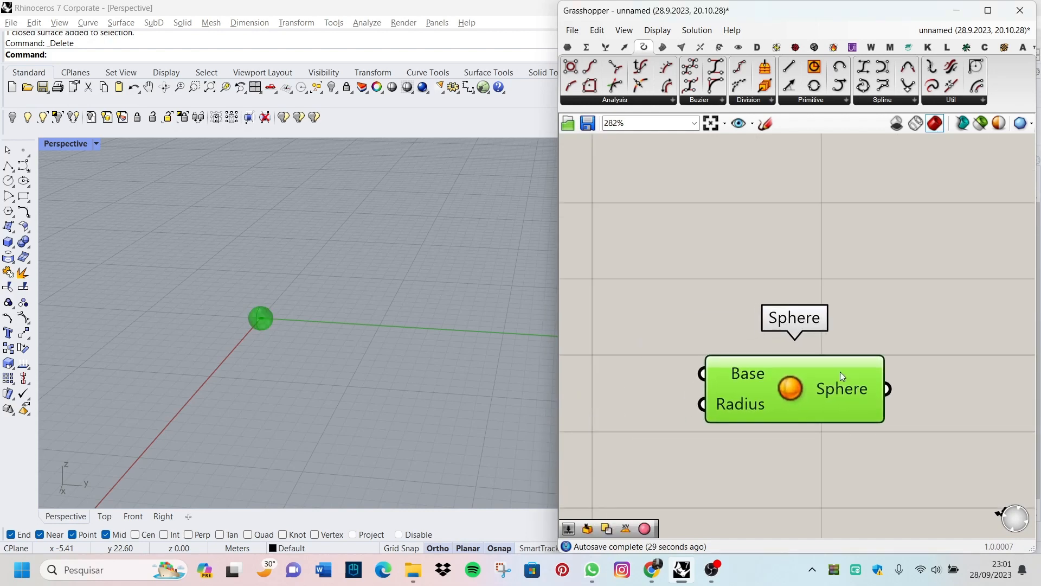
{"action": "scroll", "coordinate": [647, 414], "scroll_direction": "up", "scroll_amount": 3}
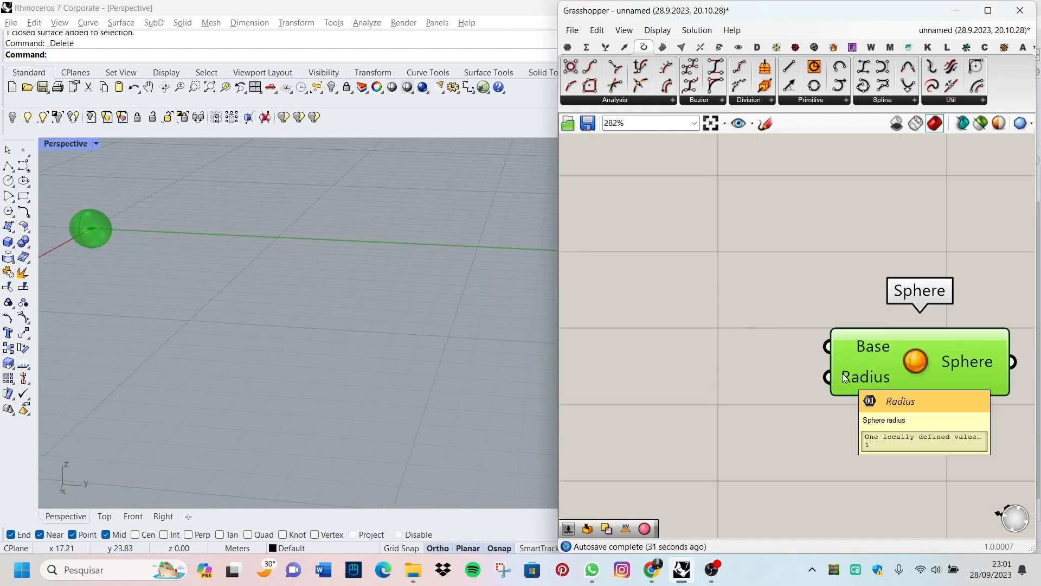
Step: Add a Surface parameter beside the Sphere component and connect its output to the Radius input
{"action": "double_click", "coordinate": [606, 408]}
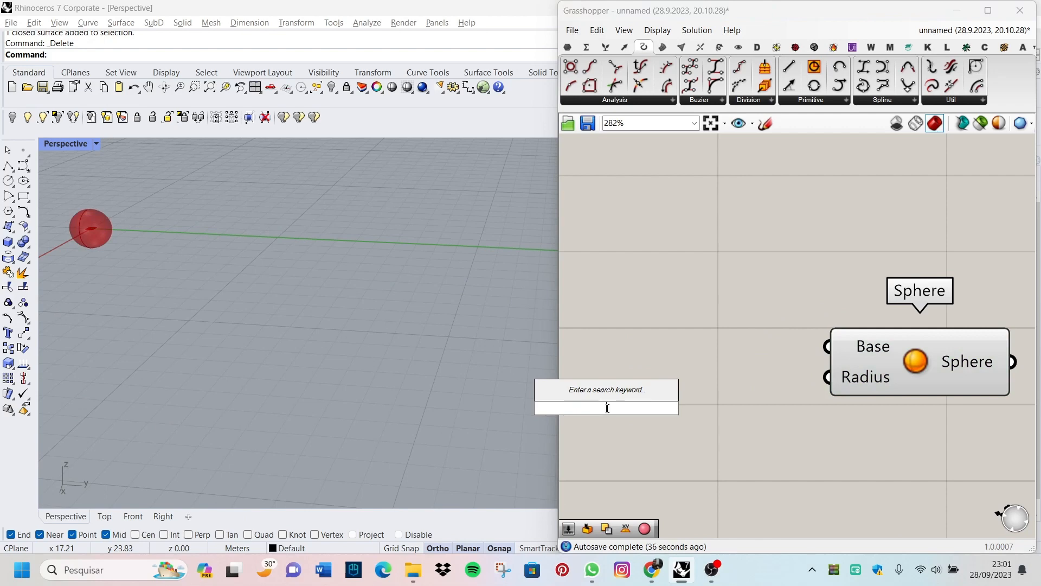
{"action": "type", "text": "sphe"}
{"action": "key", "text": "BackSpace"}
{"action": "key", "text": "BackSpace"}
{"action": "key", "text": "BackSpace"}
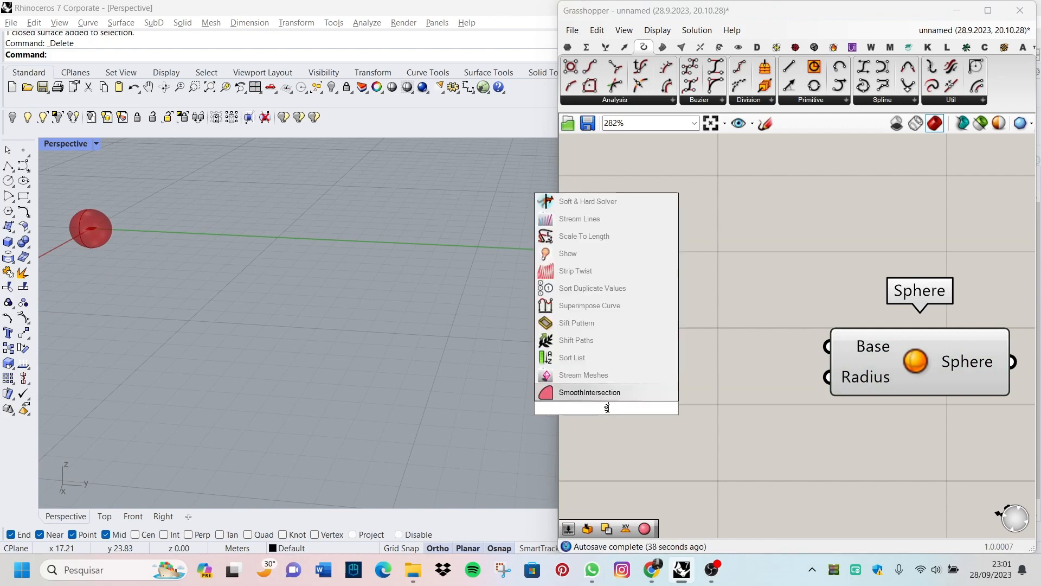
{"action": "type", "text": "urface"}
{"action": "key", "text": "Return"}
{"action": "left_click_drag", "start_coordinate": [649, 408], "coordinate": [828, 378]}
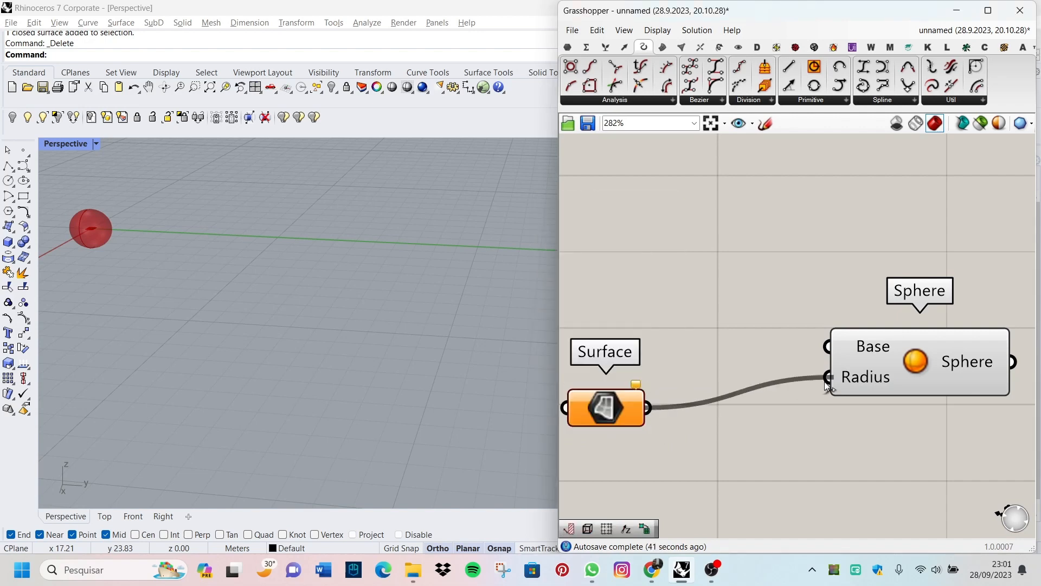
Step: Move the Surface parameter close beside the Sphere component, level with its Radius input
{"action": "scroll", "coordinate": [780, 356], "scroll_direction": "down", "scroll_amount": 1}
{"action": "scroll", "coordinate": [818, 372], "scroll_direction": "up", "scroll_amount": 4}
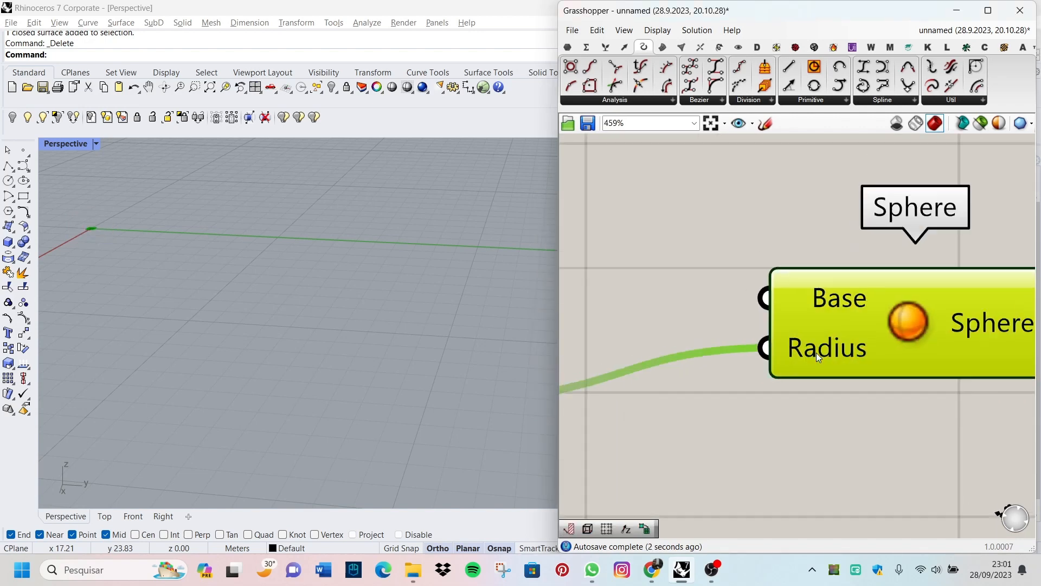
{"action": "scroll", "coordinate": [815, 352], "scroll_direction": "down", "scroll_amount": 7}
{"action": "scroll", "coordinate": [712, 381], "scroll_direction": "up", "scroll_amount": 4}
{"action": "left_click_drag", "start_coordinate": [665, 365], "coordinate": [814, 337]}
{"action": "scroll", "coordinate": [749, 350], "scroll_direction": "down", "scroll_amount": 4}
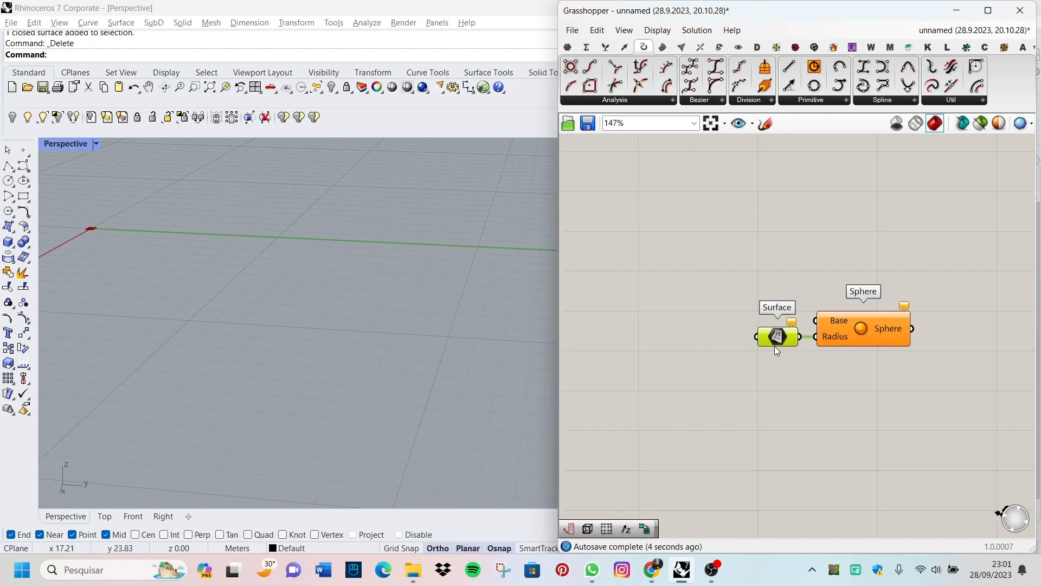
{"action": "scroll", "coordinate": [777, 351], "scroll_direction": "up", "scroll_amount": 5}
{"action": "left_click_drag", "start_coordinate": [654, 355], "coordinate": [629, 356]}
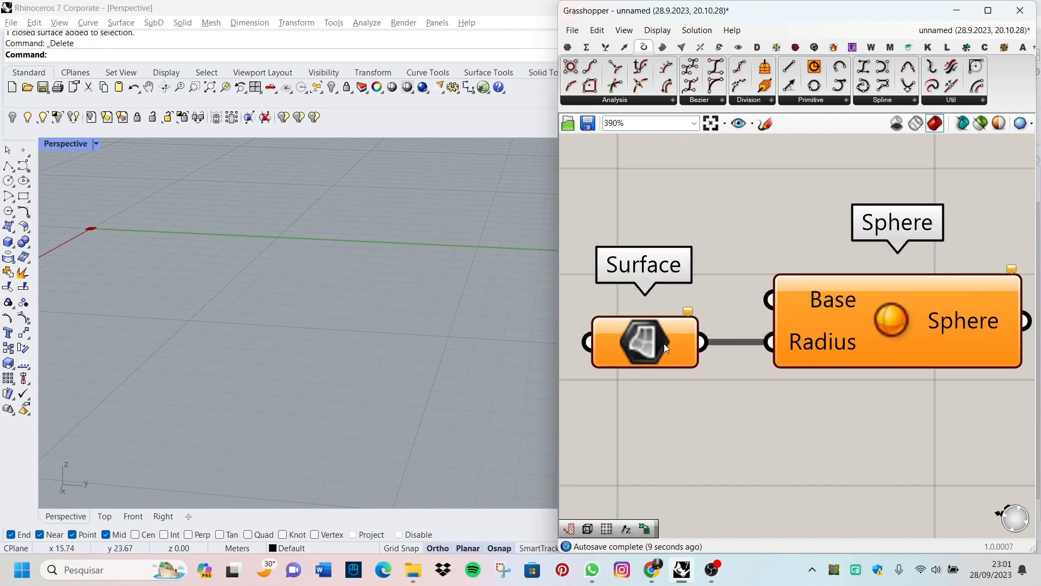
Step: Disconnect the Surface parameter from the Sphere's Radius input and move it to the Sphere's output side
{"action": "scroll", "coordinate": [249, 433], "scroll_direction": "down", "scroll_amount": 2}
{"action": "scroll", "coordinate": [340, 278], "scroll_direction": "down", "scroll_amount": 2}
{"action": "scroll", "coordinate": [613, 328], "scroll_direction": "up", "scroll_amount": 2}
{"action": "scroll", "coordinate": [688, 359], "scroll_direction": "down", "scroll_amount": 4}
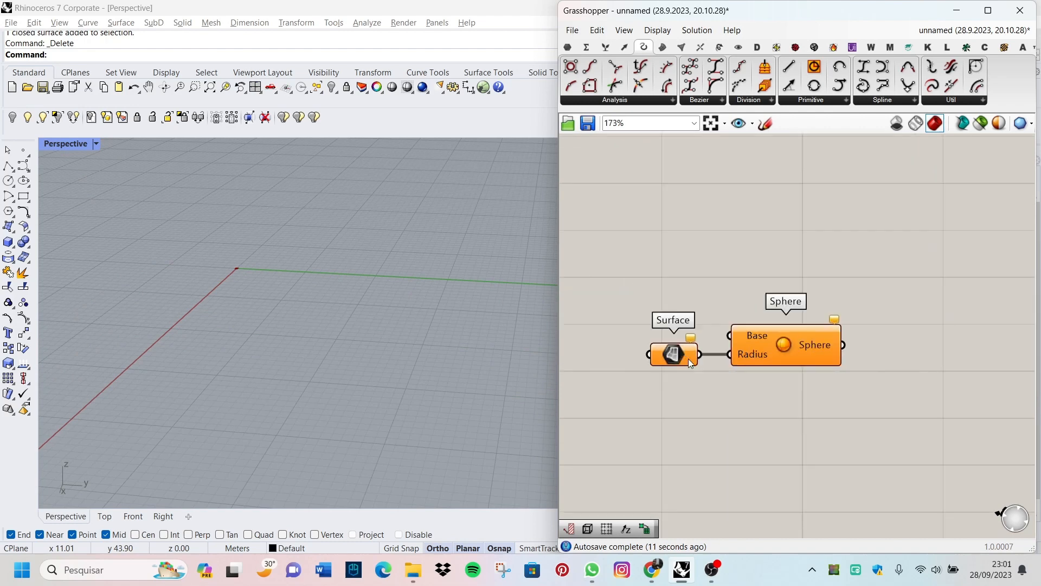
{"action": "scroll", "coordinate": [691, 359], "scroll_direction": "up", "scroll_amount": 3}
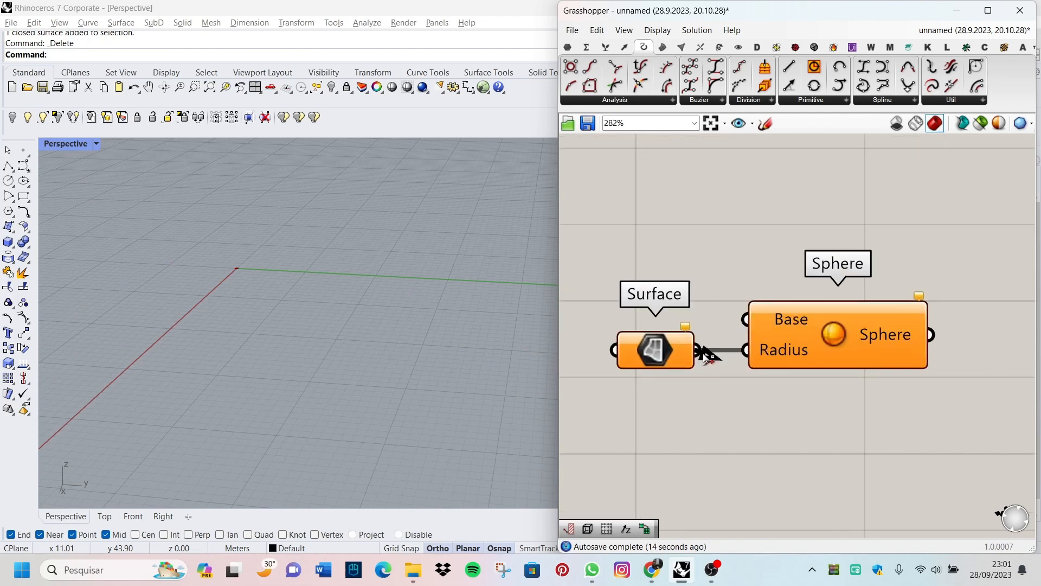
{"action": "left_click_drag", "start_coordinate": [704, 354], "coordinate": [744, 353], "text": "ctrl"}
{"action": "scroll", "coordinate": [650, 354], "scroll_direction": "down", "scroll_amount": 1}
{"action": "left_click_drag", "start_coordinate": [649, 354], "coordinate": [998, 306]}
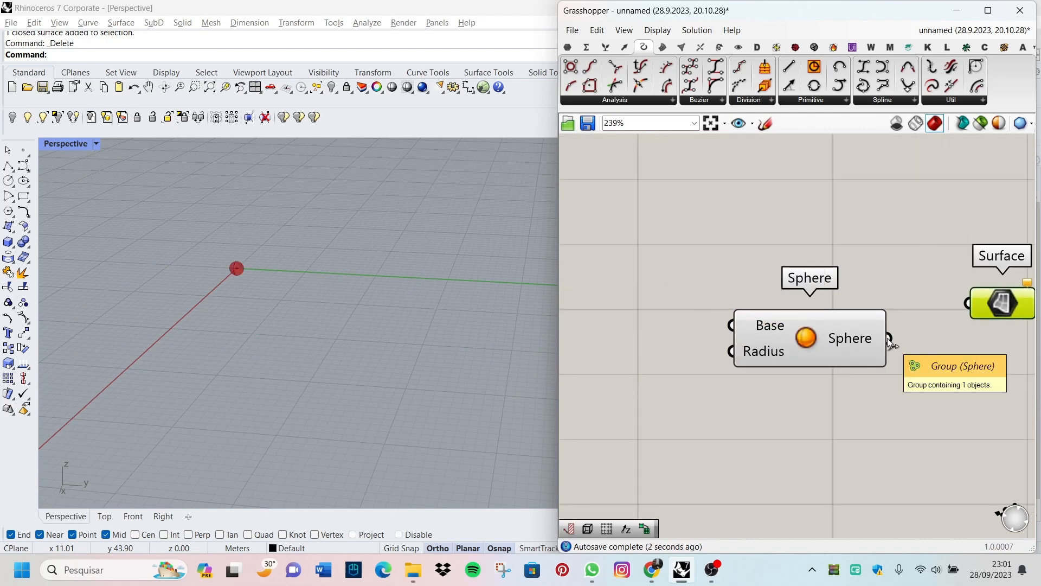
Step: Wire the Sphere output into the Surface parameter's input
{"action": "scroll", "coordinate": [846, 342], "scroll_direction": "up", "scroll_amount": 3}
{"action": "left_click_drag", "start_coordinate": [717, 329], "coordinate": [857, 313]}
{"action": "scroll", "coordinate": [230, 240], "scroll_direction": "up", "scroll_amount": 5}
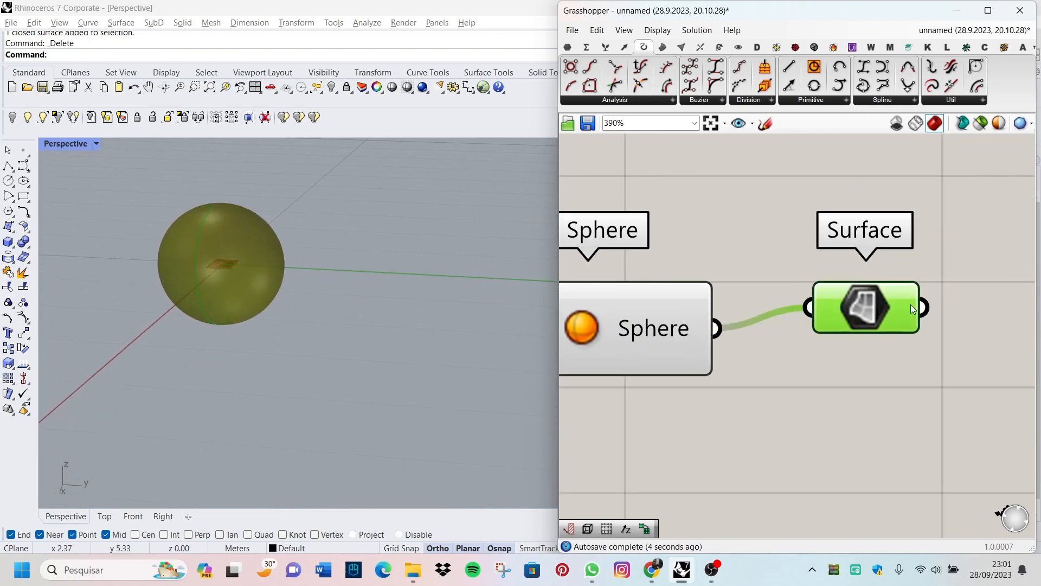
{"action": "scroll", "coordinate": [940, 351], "scroll_direction": "down", "scroll_amount": 5}
{"action": "left_click", "coordinate": [941, 351]}
Step: Delete the Surface parameter and the Sphere component from the canvas
{"action": "left_click", "coordinate": [905, 336]}
{"action": "right_click_drag", "start_coordinate": [228, 360], "coordinate": [233, 317]}
{"action": "scroll", "coordinate": [203, 324], "scroll_direction": "up", "scroll_amount": 5}
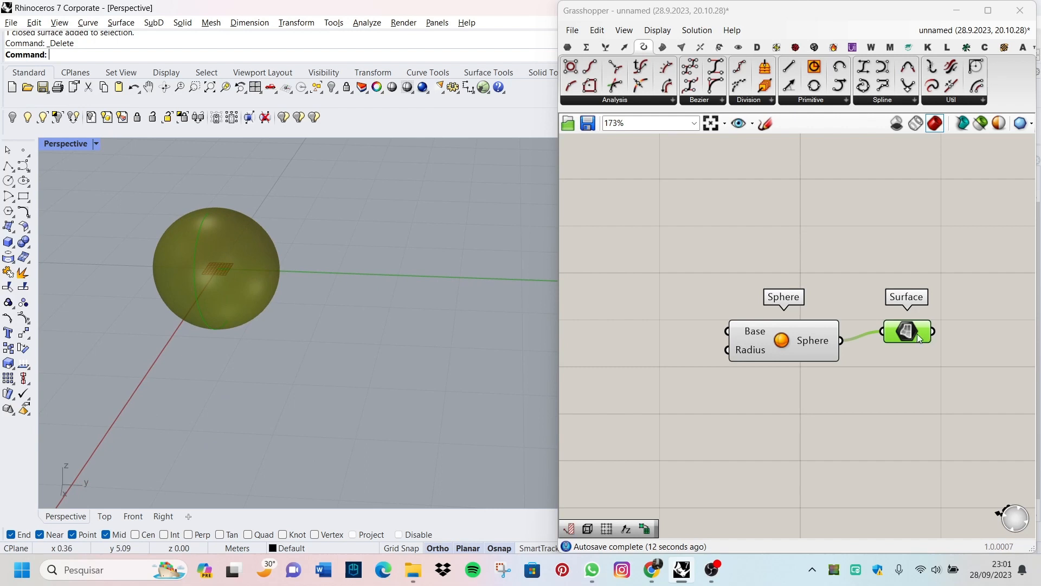
{"action": "key", "text": "Delete"}
{"action": "left_click", "coordinate": [821, 345]}
{"action": "key", "text": "Delete"}
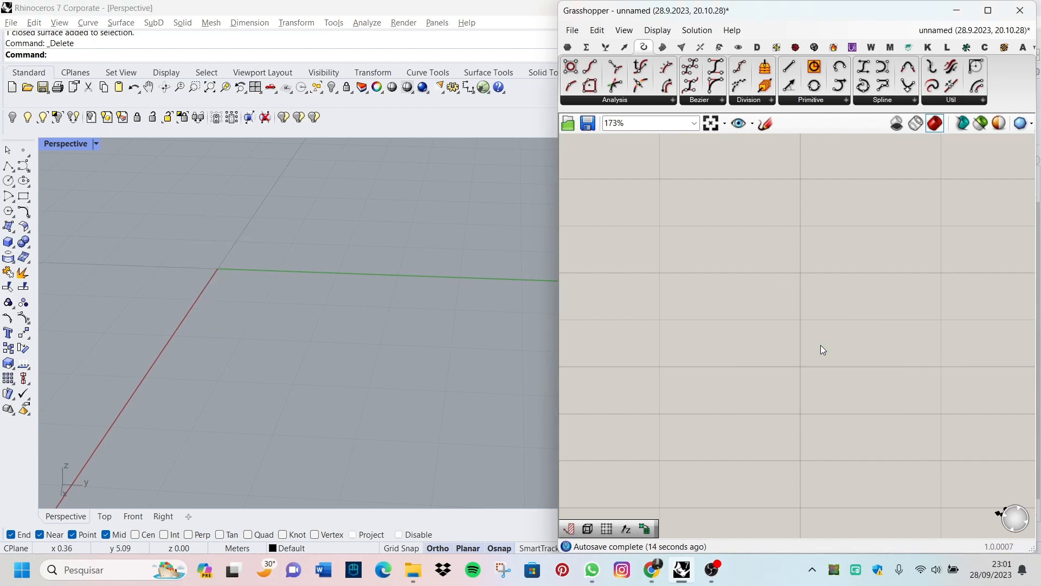
Step: Examine the Params components for Geometry, Primitive, Input and Util
{"action": "left_click", "coordinate": [570, 46]}
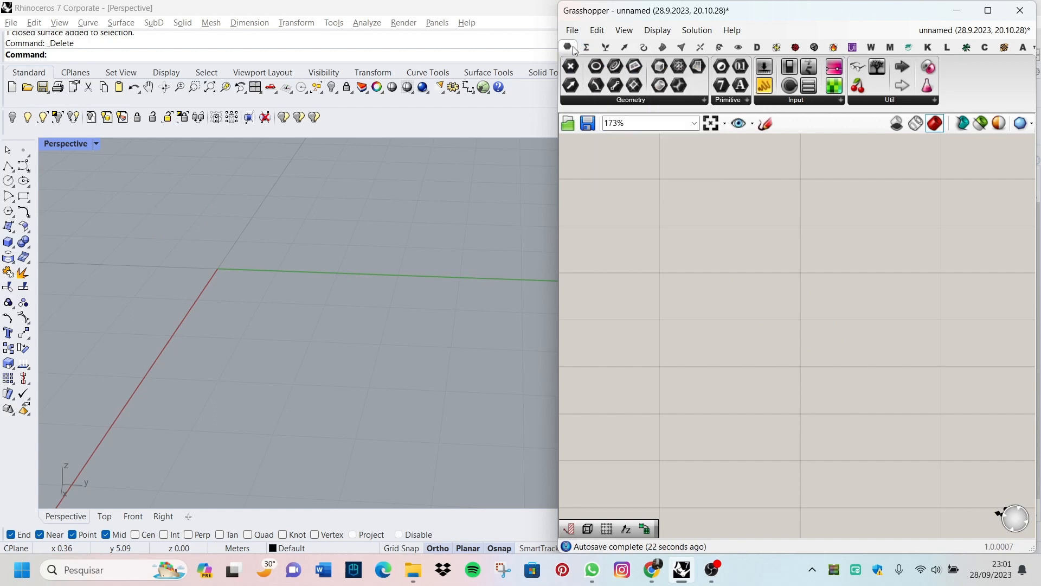
{"action": "left_click", "coordinate": [676, 102]}
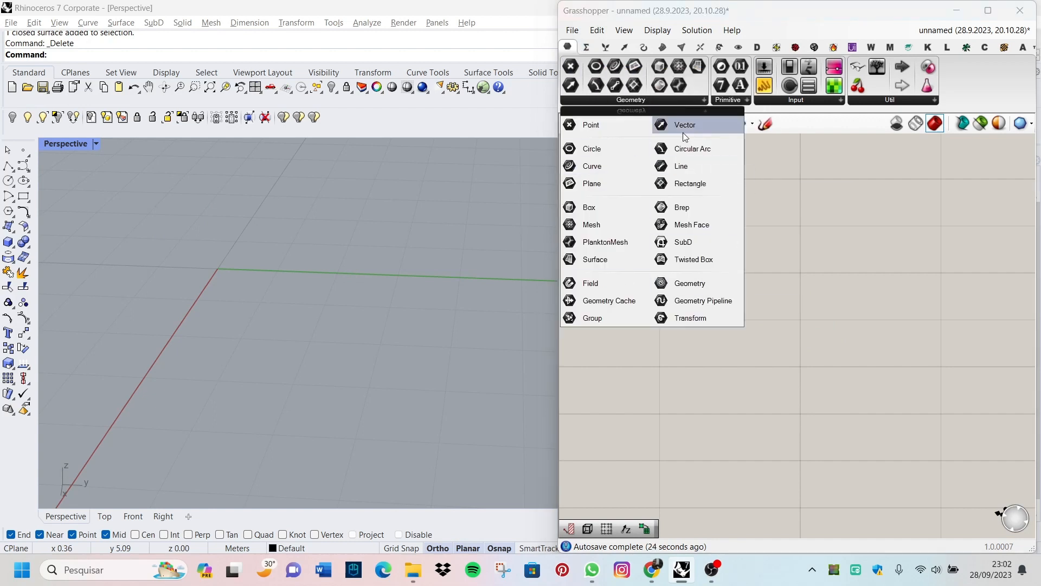
{"action": "left_click", "coordinate": [744, 102]}
{"action": "left_click", "coordinate": [808, 99]}
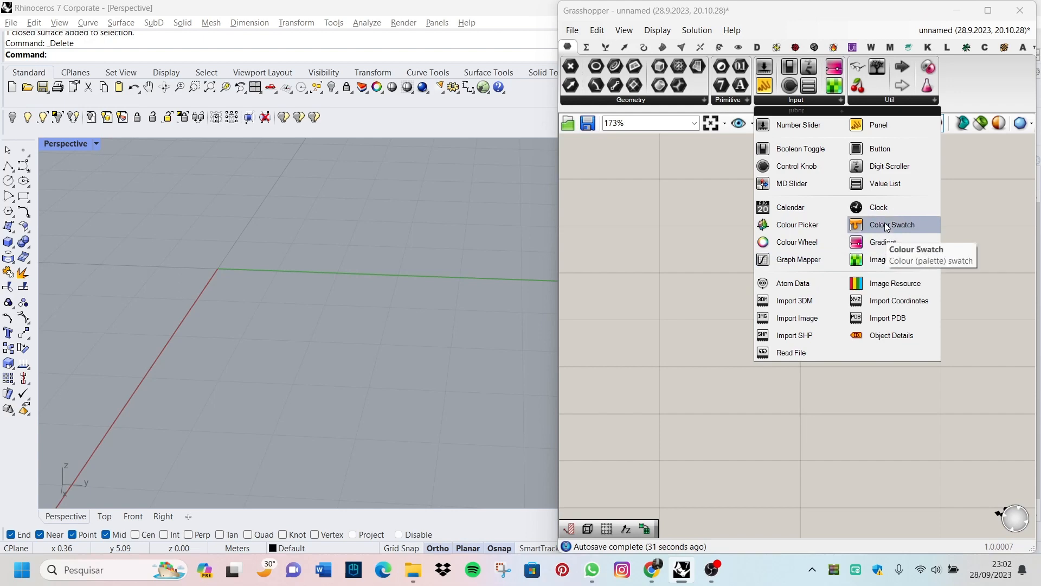
{"action": "left_click", "coordinate": [890, 100]}
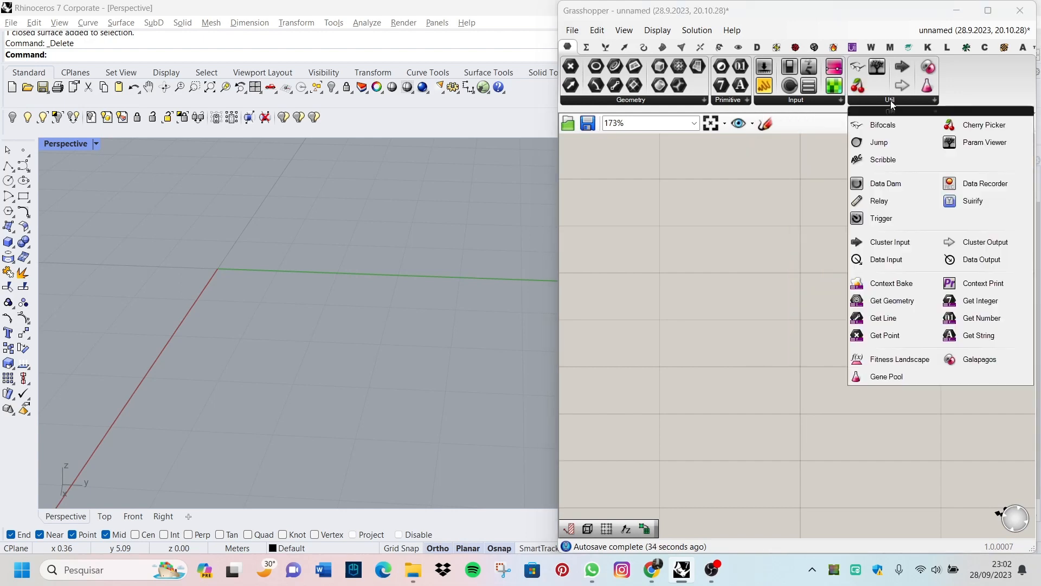
Step: Examine the Sets, Maths, Vector, Surface and Curve component categories, including the Operators, Vector and Surface Analysis lists
{"action": "left_click", "coordinate": [606, 48]}
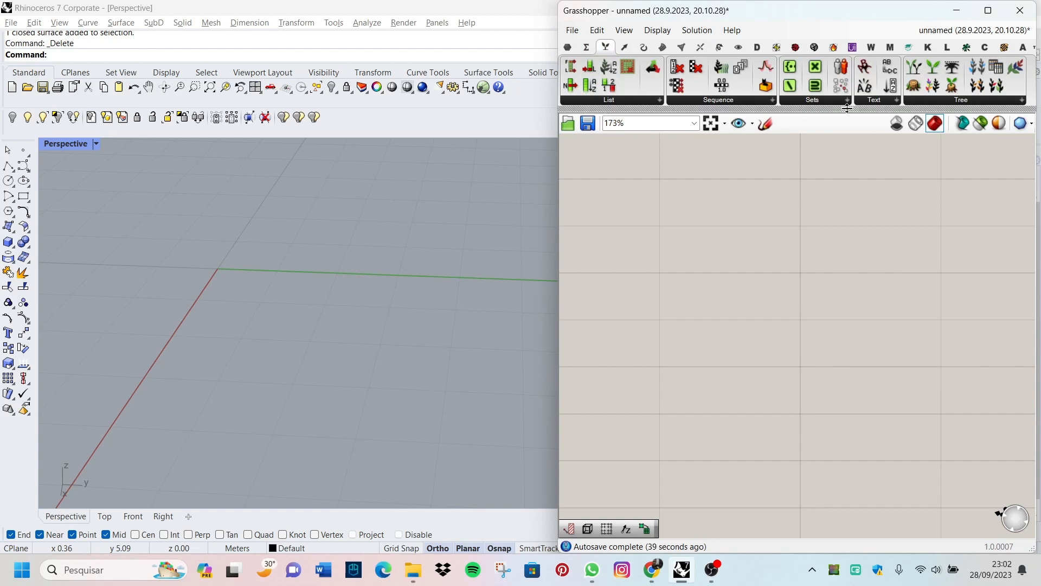
{"action": "left_click", "coordinate": [587, 48]}
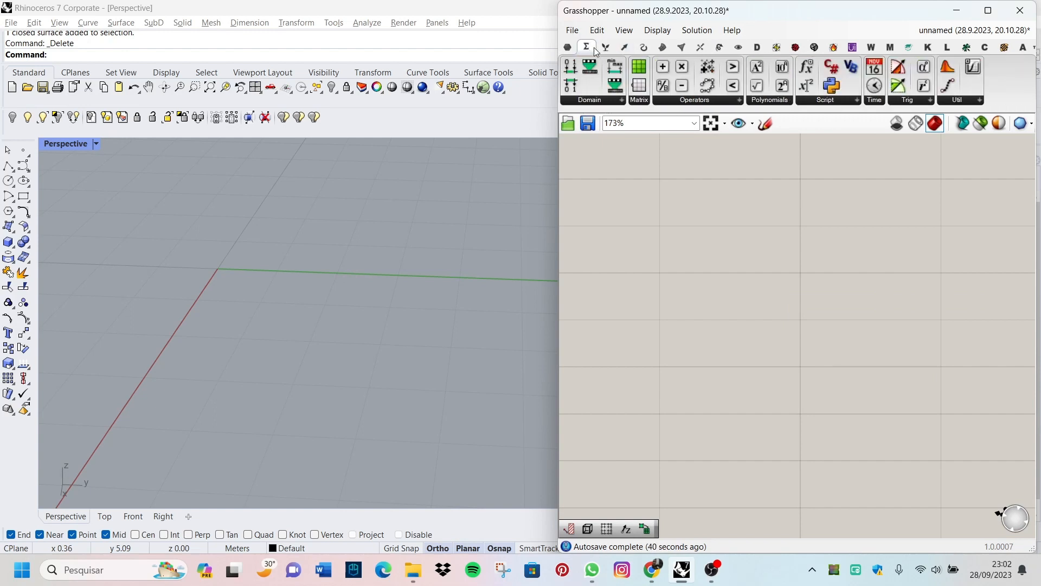
{"action": "left_click", "coordinate": [696, 101]}
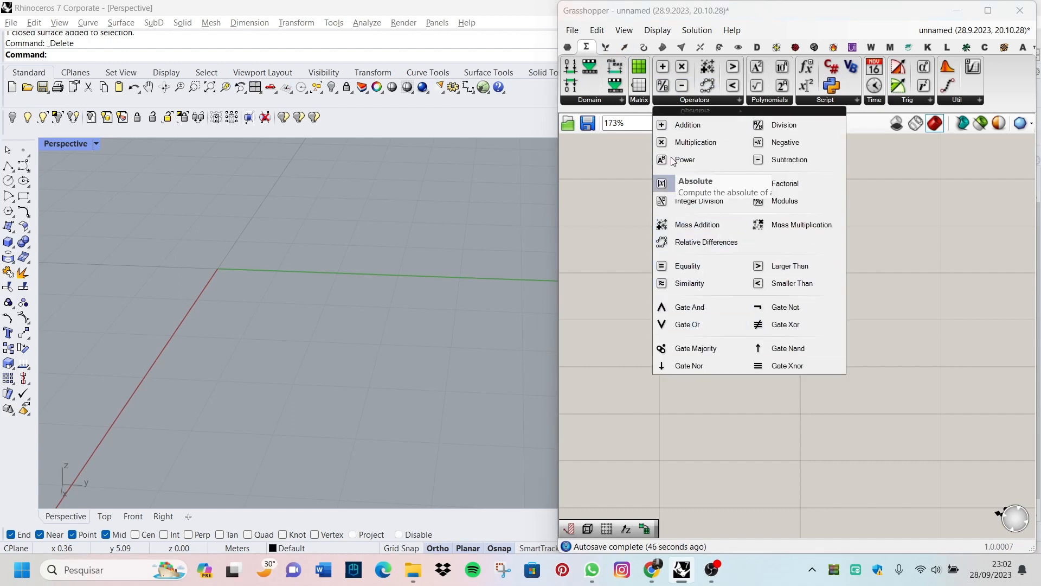
{"action": "left_click", "coordinate": [627, 50]}
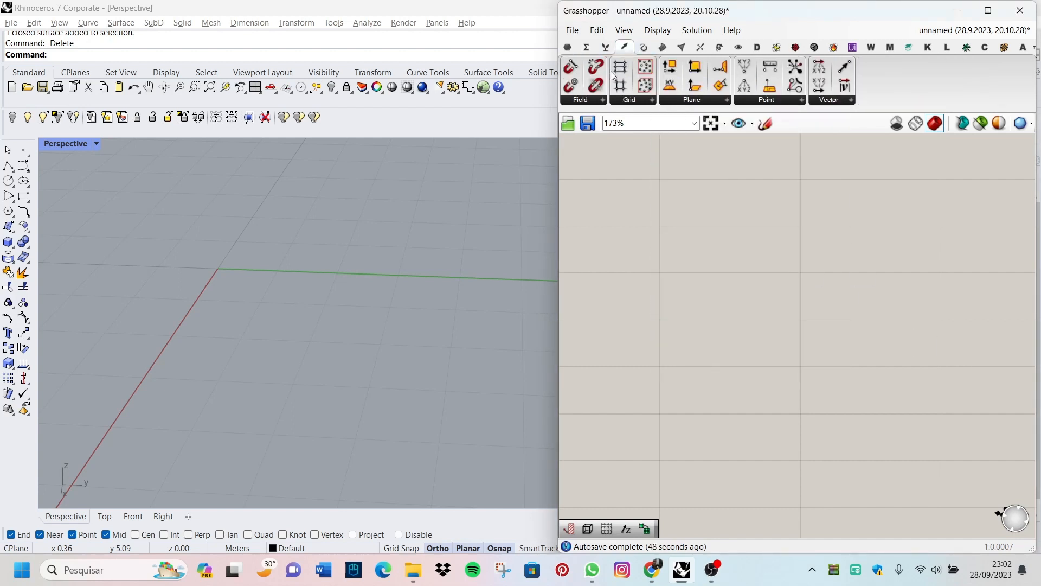
{"action": "left_click", "coordinate": [827, 101]}
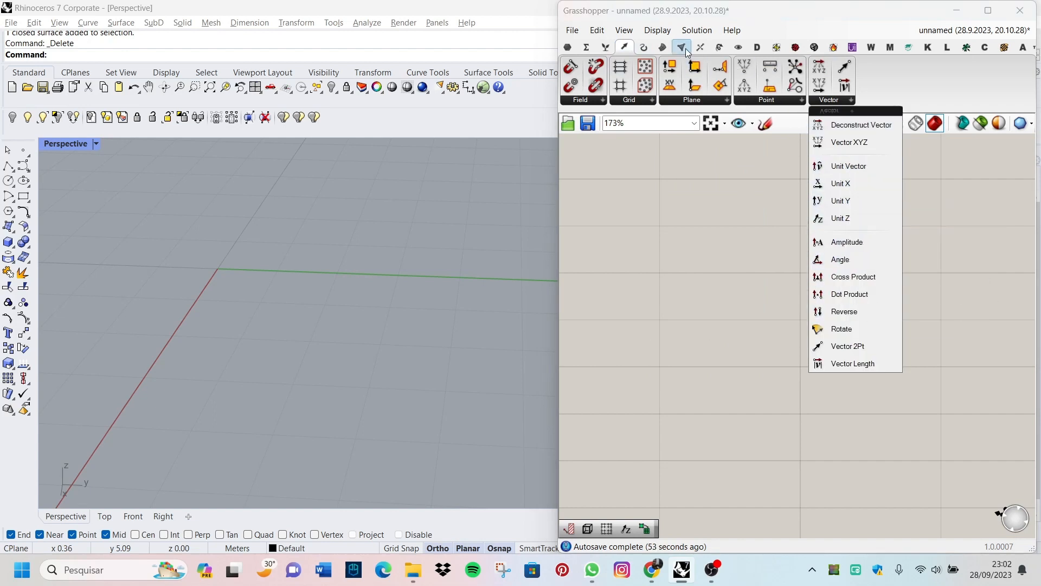
{"action": "left_click", "coordinate": [663, 49]}
{"action": "left_click", "coordinate": [659, 98]}
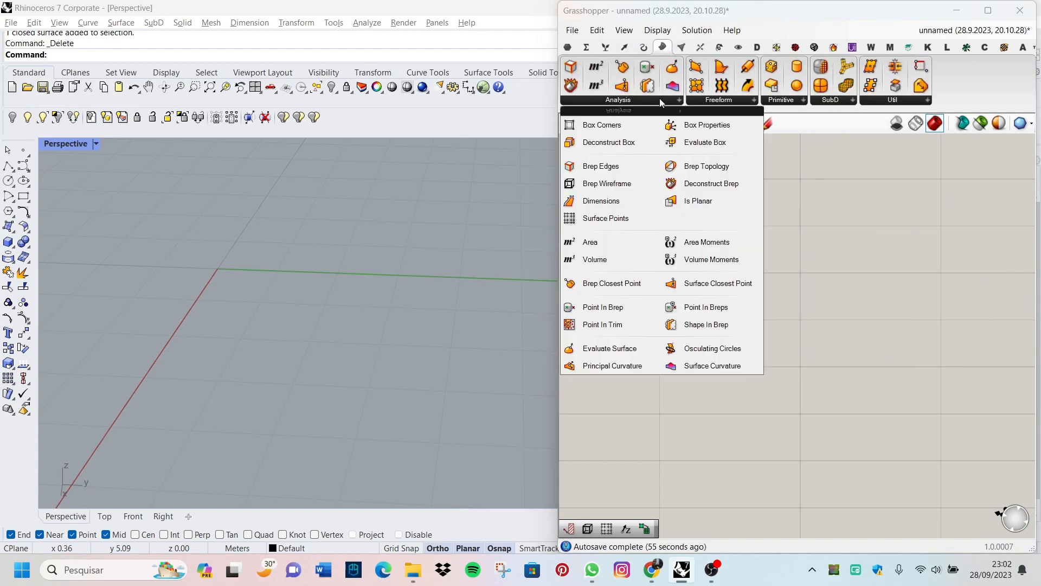
{"action": "left_click", "coordinate": [735, 101]}
{"action": "left_click", "coordinate": [648, 47]}
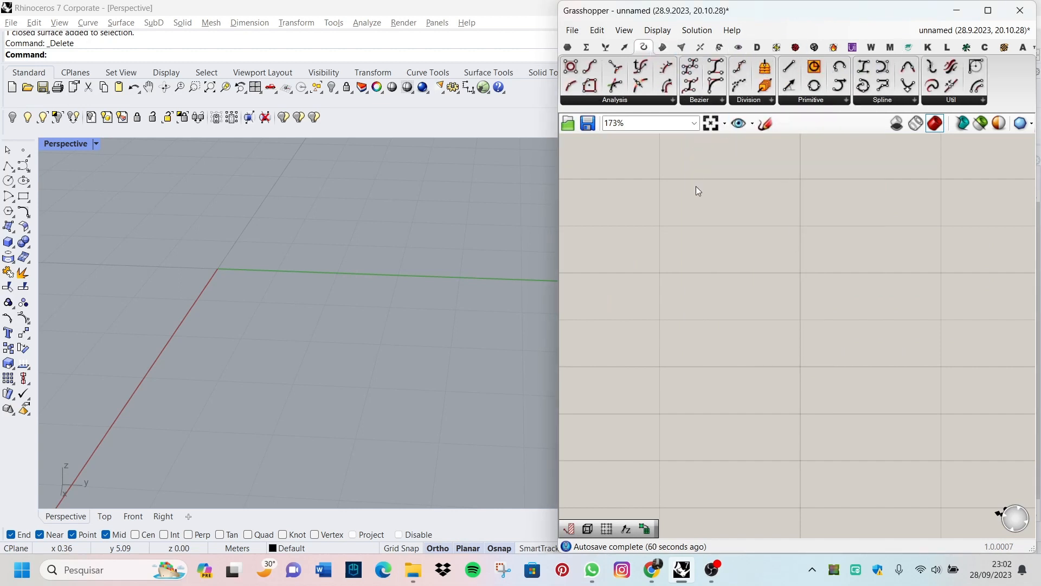
Step: Look through the installed plug-in component categories, maximizing the Grasshopper window for a wider view and restoring its size
{"action": "left_click", "coordinate": [947, 47]}
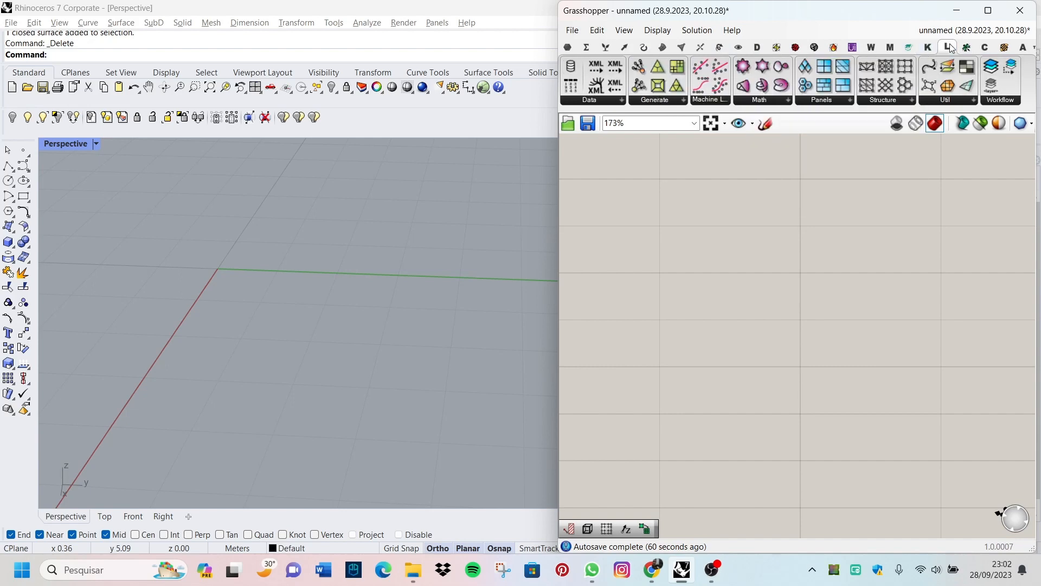
{"action": "left_click", "coordinate": [966, 47]}
{"action": "left_click", "coordinate": [986, 47]}
{"action": "left_click", "coordinate": [988, 11]}
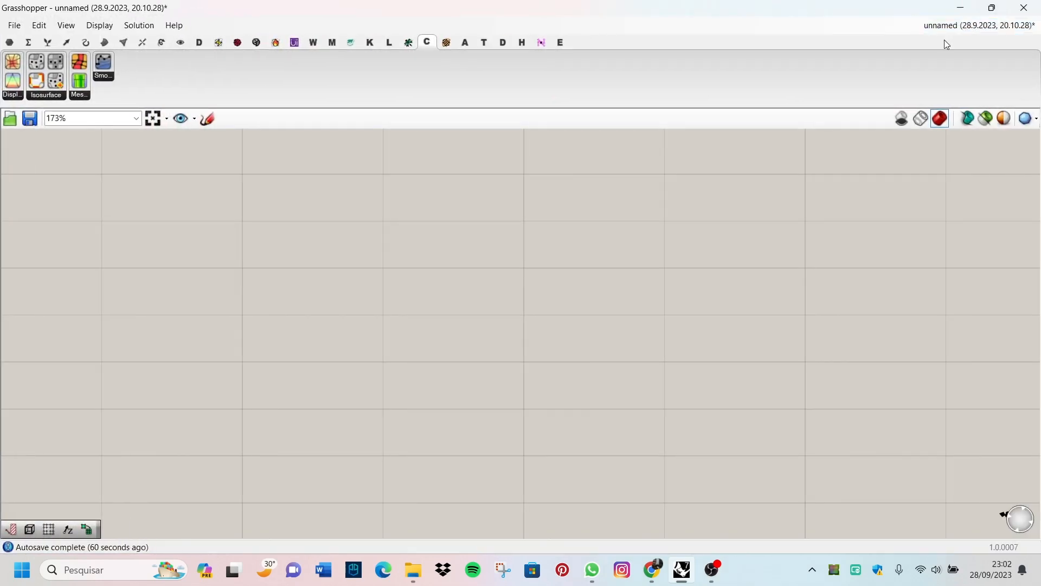
{"action": "left_click", "coordinate": [525, 45]}
{"action": "left_click", "coordinate": [448, 44]}
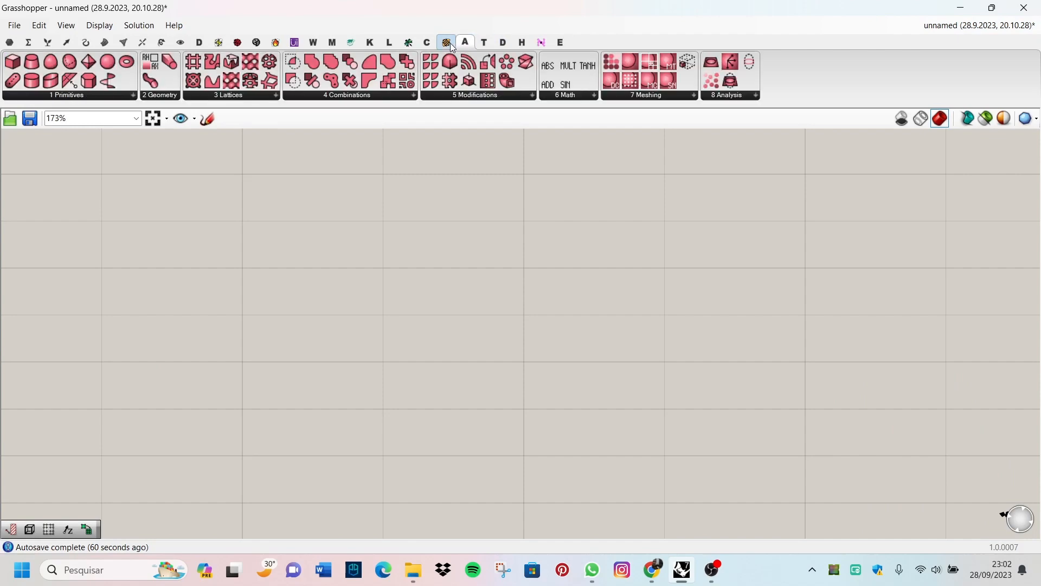
{"action": "left_click", "coordinate": [432, 44]}
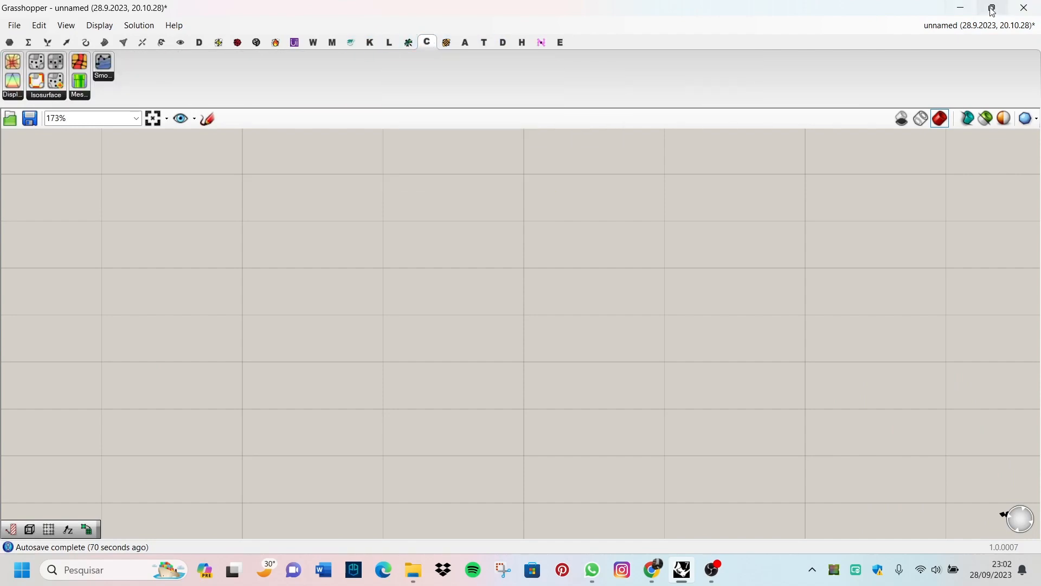
{"action": "left_click", "coordinate": [993, 8]}
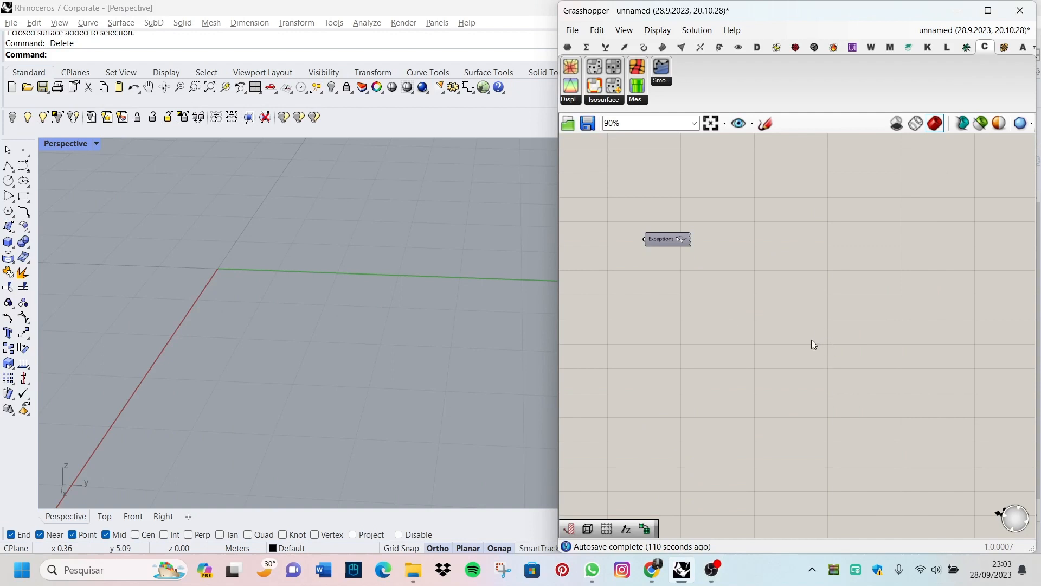
Step: Find the Rectangular grid component by searching for "rec" and add it to the canvas
{"action": "scroll", "coordinate": [783, 303], "scroll_direction": "down", "scroll_amount": 2}
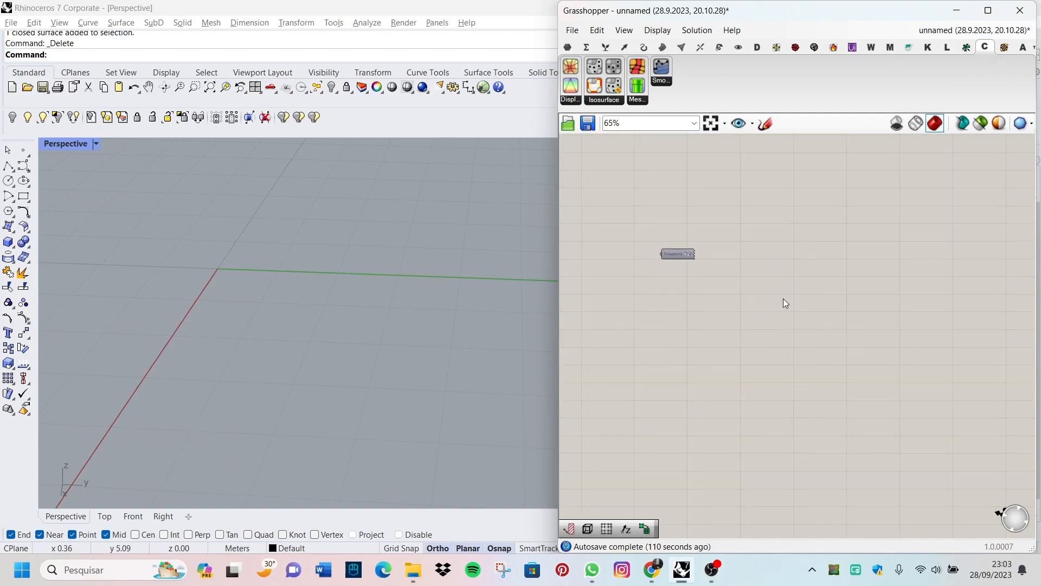
{"action": "scroll", "coordinate": [736, 331], "scroll_direction": "up", "scroll_amount": 2}
{"action": "double_click", "coordinate": [736, 332]}
{"action": "type", "text": "rec"}
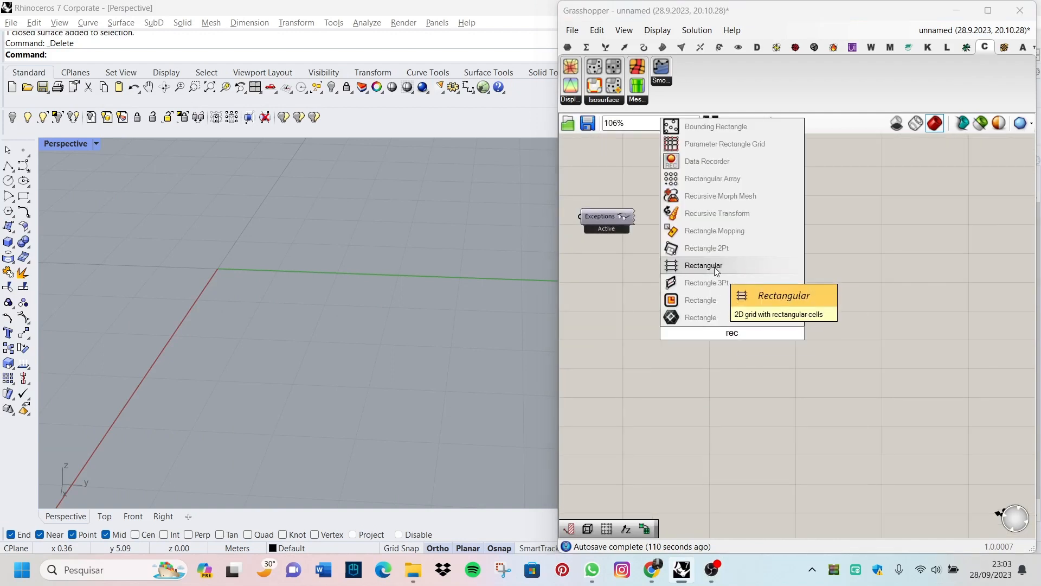
{"action": "left_click", "coordinate": [717, 271]}
{"action": "scroll", "coordinate": [780, 304], "scroll_direction": "down", "scroll_amount": 2}
{"action": "scroll", "coordinate": [746, 333], "scroll_direction": "up", "scroll_amount": 1}
{"action": "scroll", "coordinate": [769, 315], "scroll_direction": "down", "scroll_amount": 3}
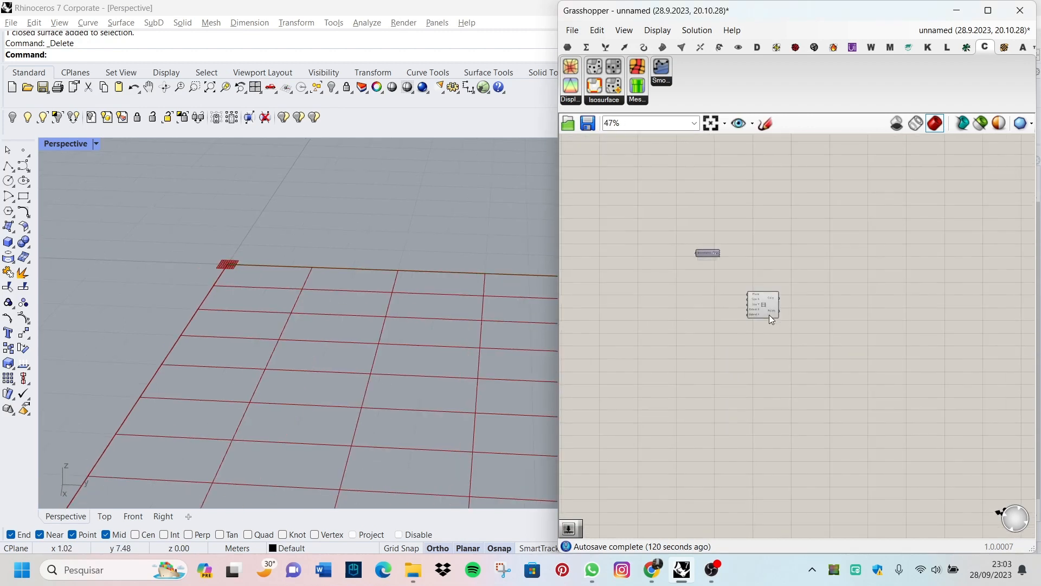
Step: Add a number slider with the value 2.5 beside the Rectangular grid component's inputs
{"action": "scroll", "coordinate": [685, 304], "scroll_direction": "up", "scroll_amount": 5}
{"action": "double_click", "coordinate": [679, 302]}
{"action": "type", "text": "2."}
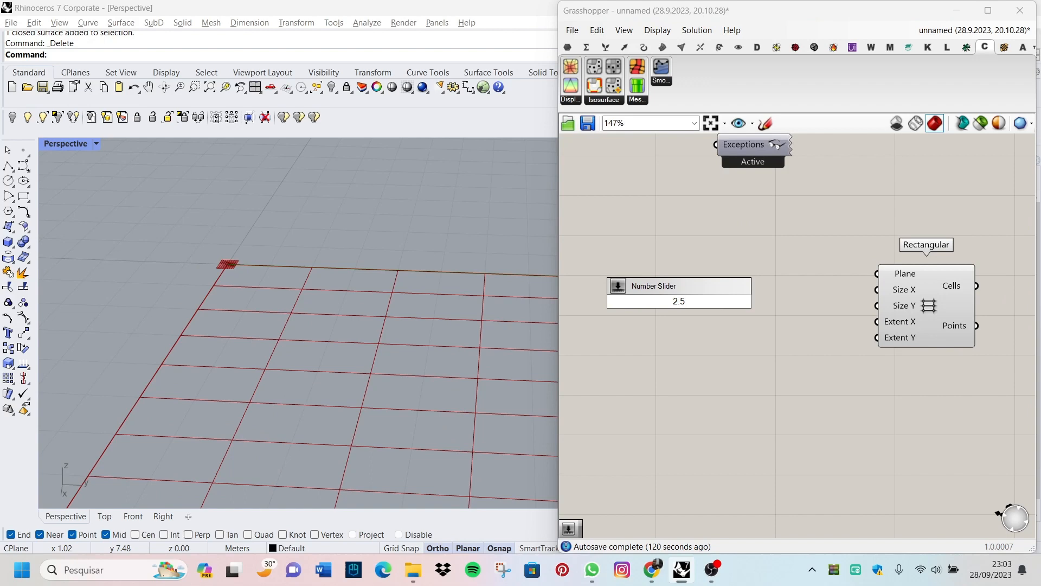
{"action": "type", "text": "5"}
{"action": "key", "text": "Return"}
Step: Add a second number slider with the value 5.00 below the 2.5 slider
{"action": "double_click", "coordinate": [698, 341]}
{"action": "type", "text": "25.0"}
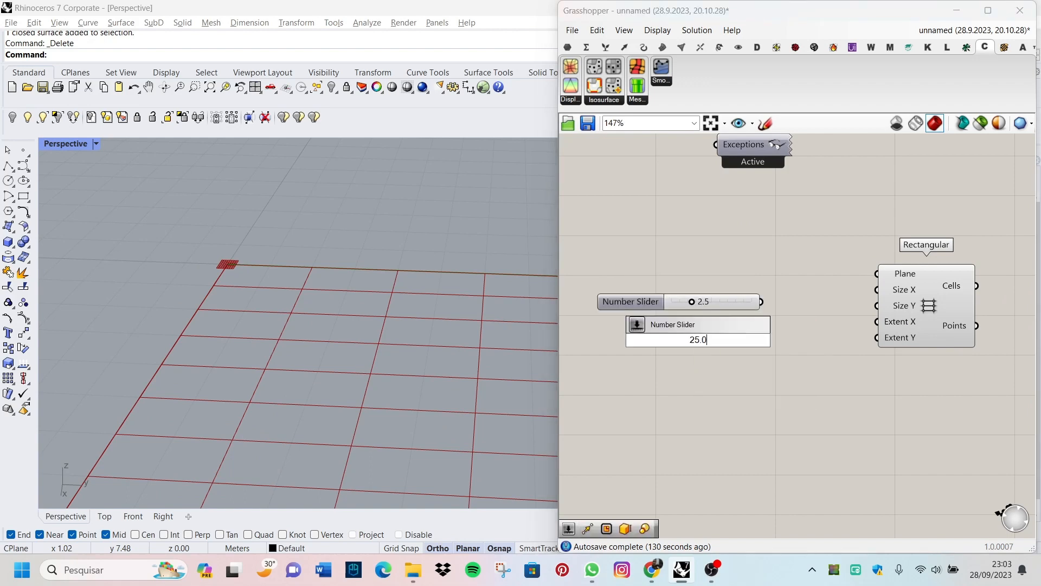
{"action": "key", "text": "BackSpace"}
{"action": "key", "text": "BackSpace"}
{"action": "key", "text": "BackSpace"}
{"action": "type", "text": "5.00"}
{"action": "key", "text": "Return"}
Step: Wire the 2.5 slider to the Rectangular grid's Size X input and the 5.00 slider to Size Y
{"action": "scroll", "coordinate": [844, 317], "scroll_direction": "up", "scroll_amount": 2}
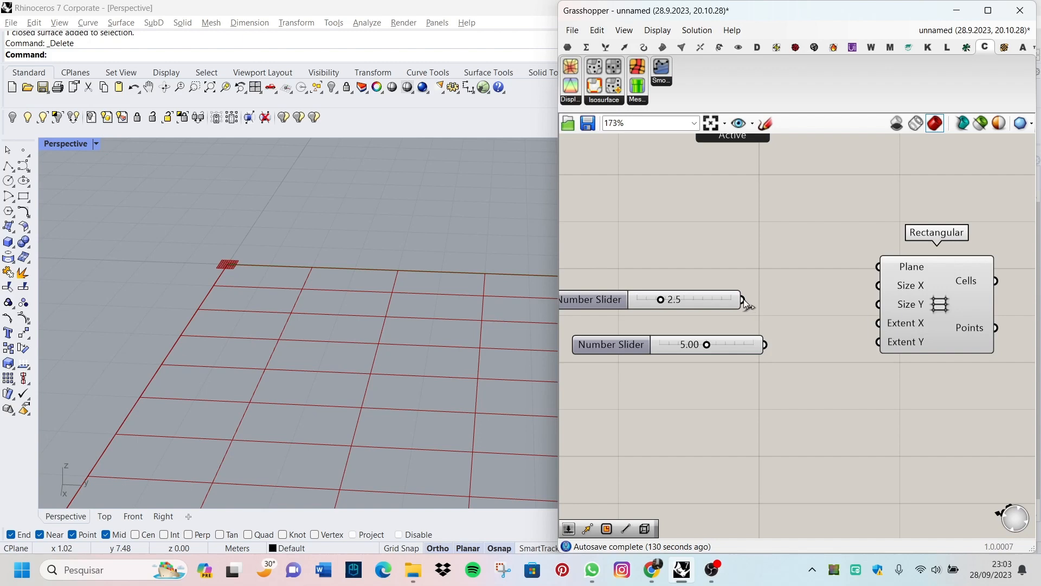
{"action": "left_click_drag", "start_coordinate": [743, 298], "coordinate": [880, 286]}
{"action": "scroll", "coordinate": [865, 292], "scroll_direction": "up", "scroll_amount": 4}
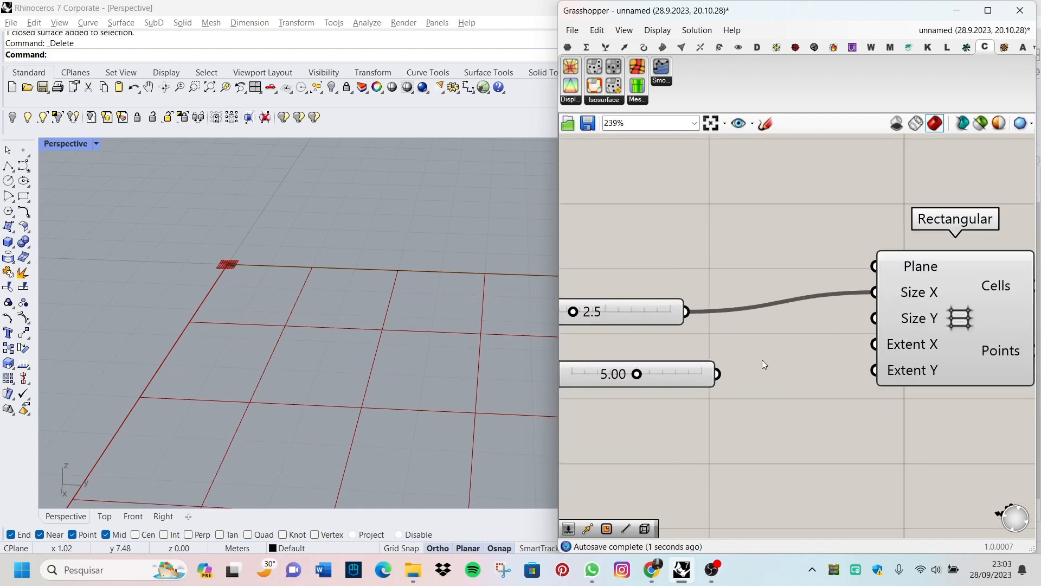
{"action": "left_click_drag", "start_coordinate": [719, 373], "coordinate": [874, 318]}
Step: Examine the rectangular grid's cells in the Rhino Perspective viewport from different angles and distances
{"action": "scroll", "coordinate": [325, 305], "scroll_direction": "down", "scroll_amount": 15}
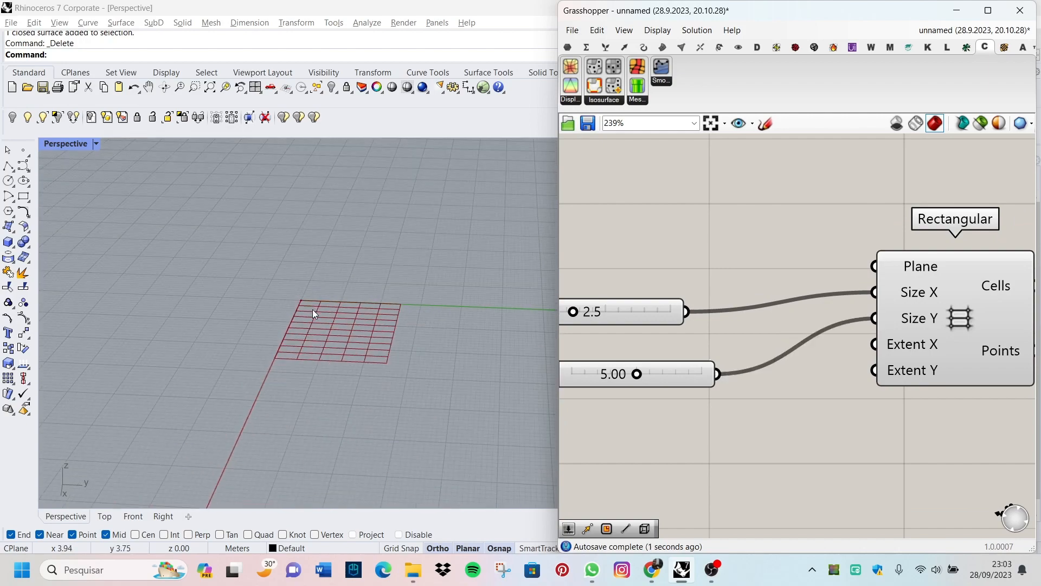
{"action": "scroll", "coordinate": [315, 310], "scroll_direction": "up", "scroll_amount": 5}
{"action": "right_click_drag", "start_coordinate": [320, 310], "coordinate": [390, 350]}
{"action": "scroll", "coordinate": [334, 363], "scroll_direction": "up", "scroll_amount": 6}
{"action": "scroll", "coordinate": [334, 363], "scroll_direction": "down", "scroll_amount": 8}
{"action": "scroll", "coordinate": [488, 320], "scroll_direction": "up", "scroll_amount": 2}
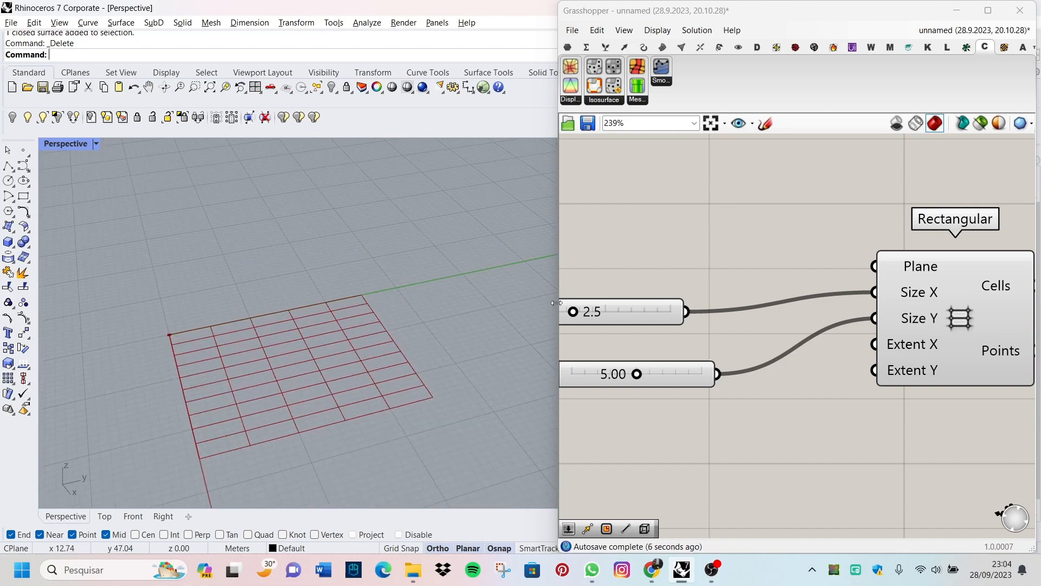
{"action": "scroll", "coordinate": [227, 353], "scroll_direction": "up", "scroll_amount": 5}
{"action": "scroll", "coordinate": [317, 324], "scroll_direction": "down", "scroll_amount": 5}
{"action": "scroll", "coordinate": [204, 288], "scroll_direction": "up", "scroll_amount": 5}
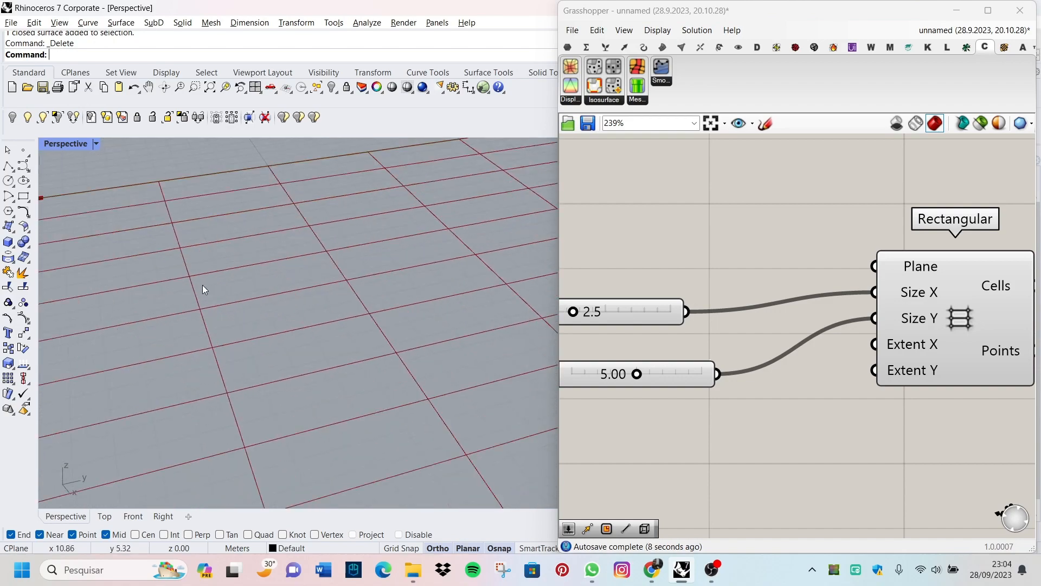
Step: Add an XY Plane component and wire its Plane output to the Rectangular grid's Plane input
{"action": "scroll", "coordinate": [204, 289], "scroll_direction": "down", "scroll_amount": 2}
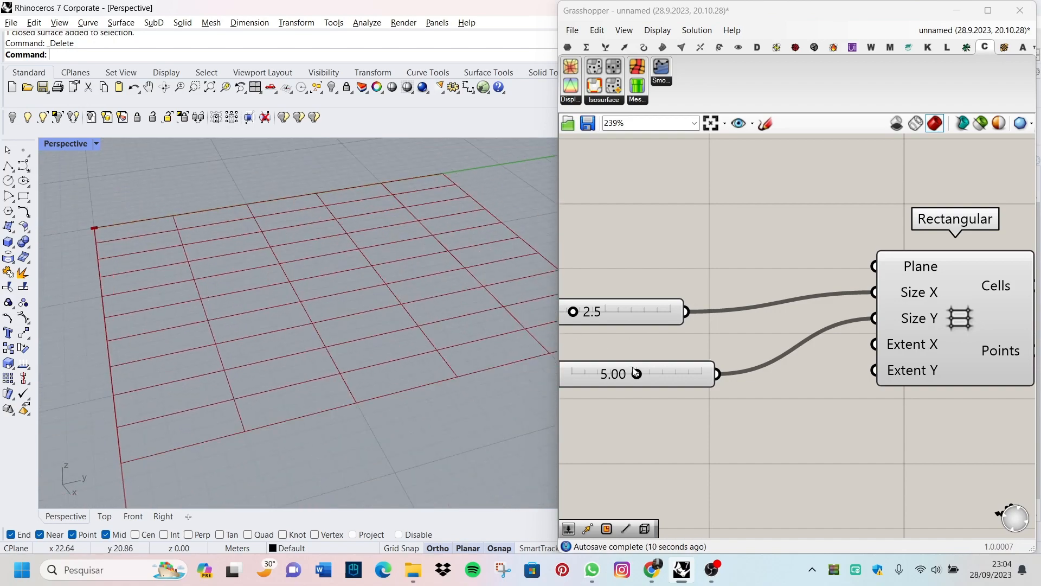
{"action": "scroll", "coordinate": [307, 349], "scroll_direction": "down", "scroll_amount": 5}
{"action": "right_click_drag", "start_coordinate": [310, 354], "coordinate": [298, 382]}
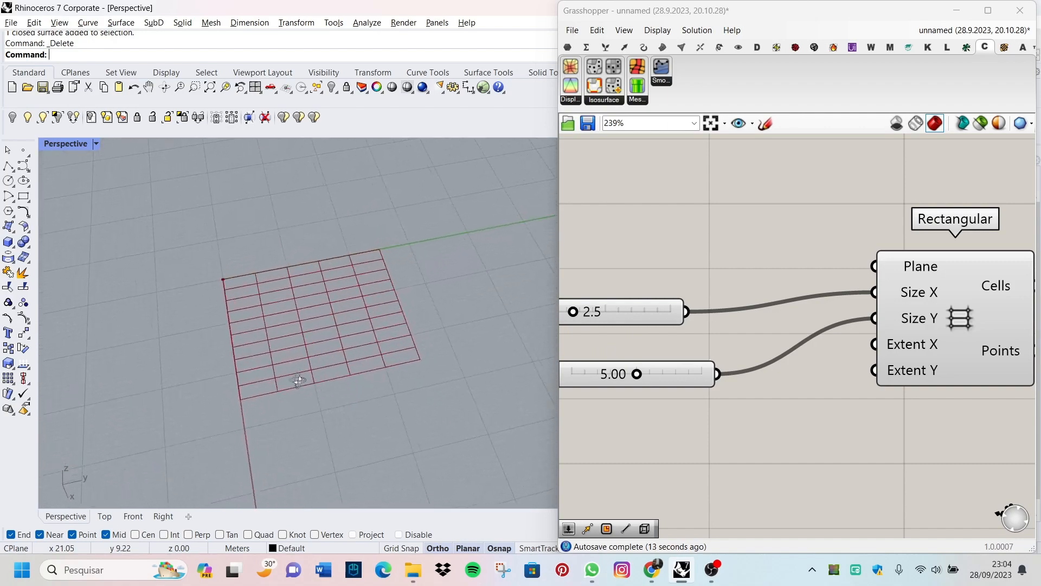
{"action": "scroll", "coordinate": [854, 368], "scroll_direction": "down", "scroll_amount": 3}
{"action": "scroll", "coordinate": [844, 319], "scroll_direction": "up", "scroll_amount": 2}
{"action": "double_click", "coordinate": [644, 259]}
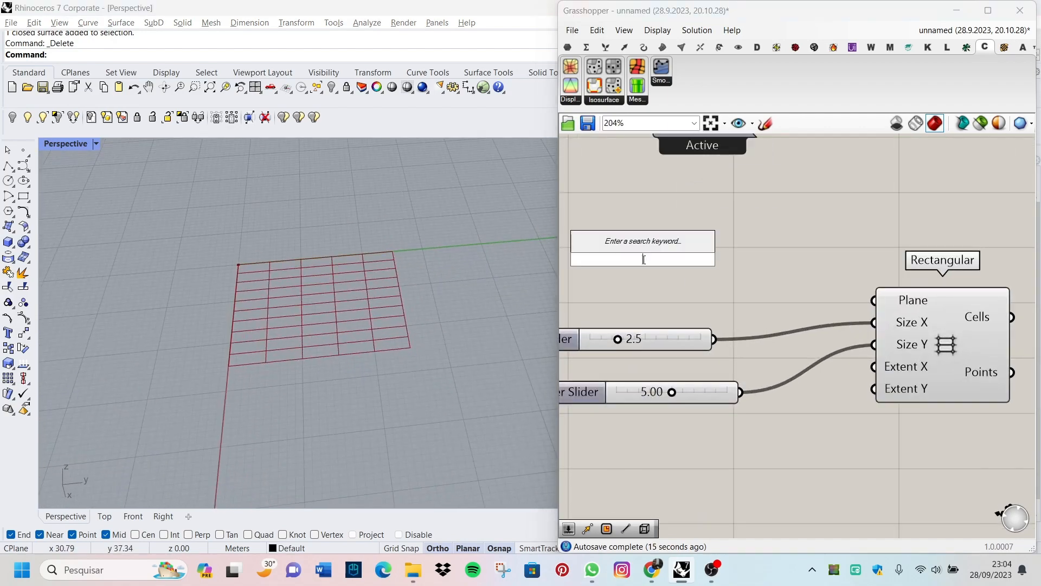
{"action": "type", "text": "xy"}
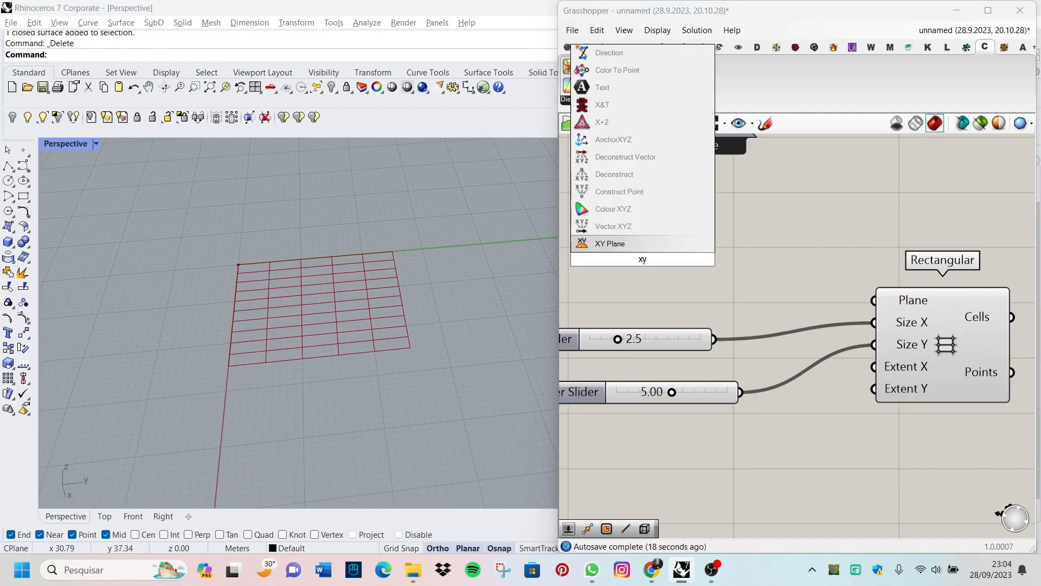
{"action": "left_click", "coordinate": [643, 244]}
{"action": "scroll", "coordinate": [689, 260], "scroll_direction": "up", "scroll_amount": 2}
{"action": "left_click_drag", "start_coordinate": [726, 256], "coordinate": [952, 312]}
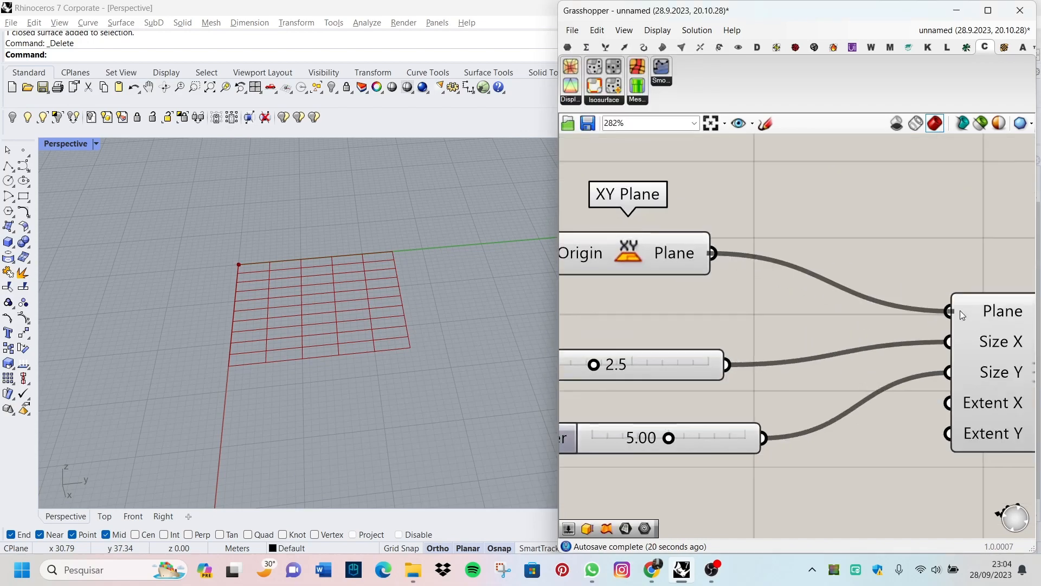
Step: Try an XZ Plane component in place of the XY Plane as the Rectangular grid's Plane input
{"action": "right_click_drag", "start_coordinate": [415, 295], "coordinate": [461, 303]}
{"action": "scroll", "coordinate": [687, 318], "scroll_direction": "down", "scroll_amount": 4}
{"action": "scroll", "coordinate": [724, 247], "scroll_direction": "up", "scroll_amount": 3}
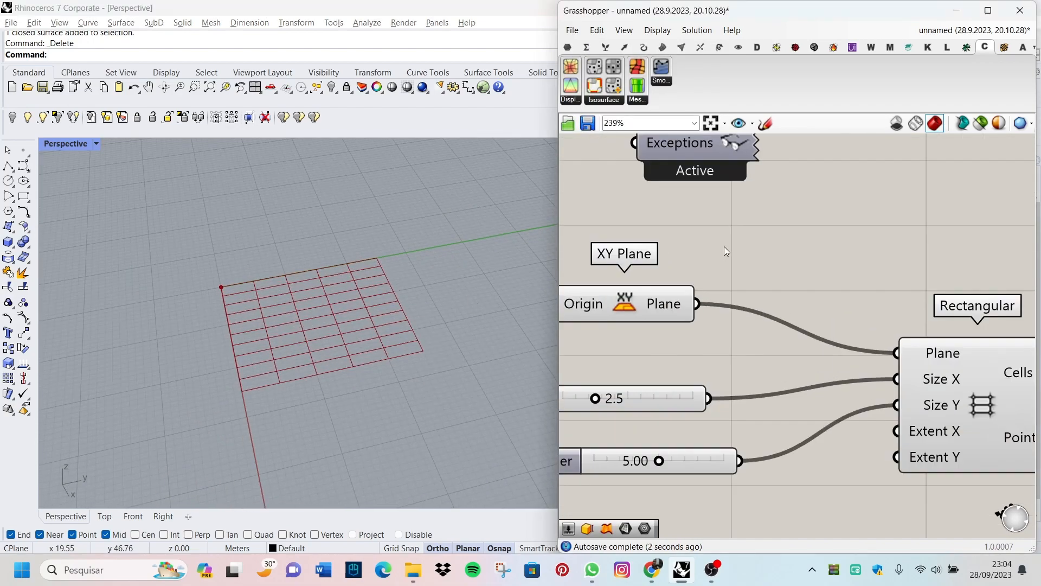
{"action": "double_click", "coordinate": [724, 247]}
{"action": "type", "text": "xz"}
{"action": "left_click", "coordinate": [712, 231]}
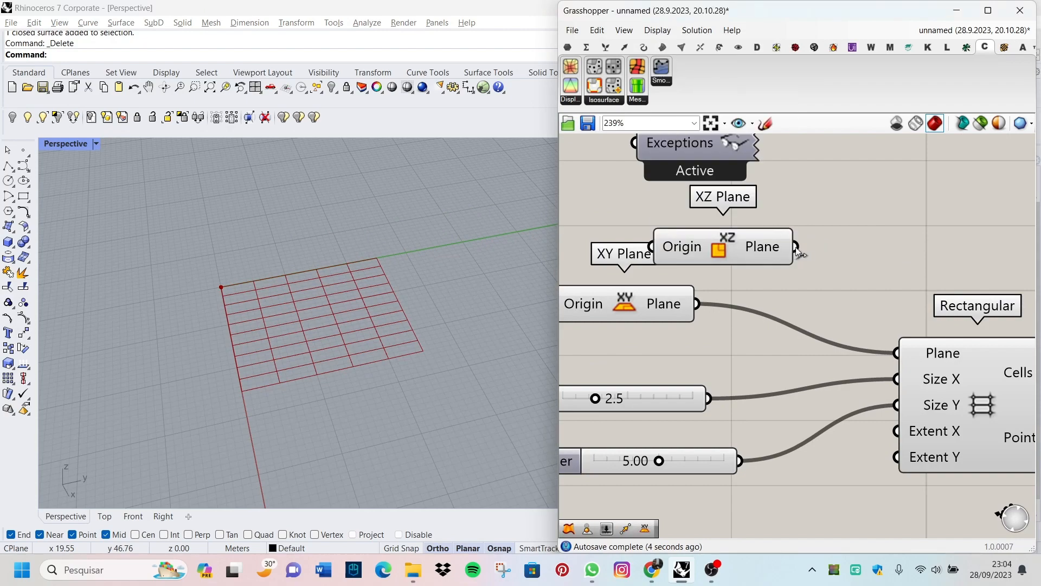
{"action": "left_click_drag", "start_coordinate": [880, 346], "coordinate": [898, 353]}
{"action": "right_click_drag", "start_coordinate": [412, 369], "coordinate": [314, 381]}
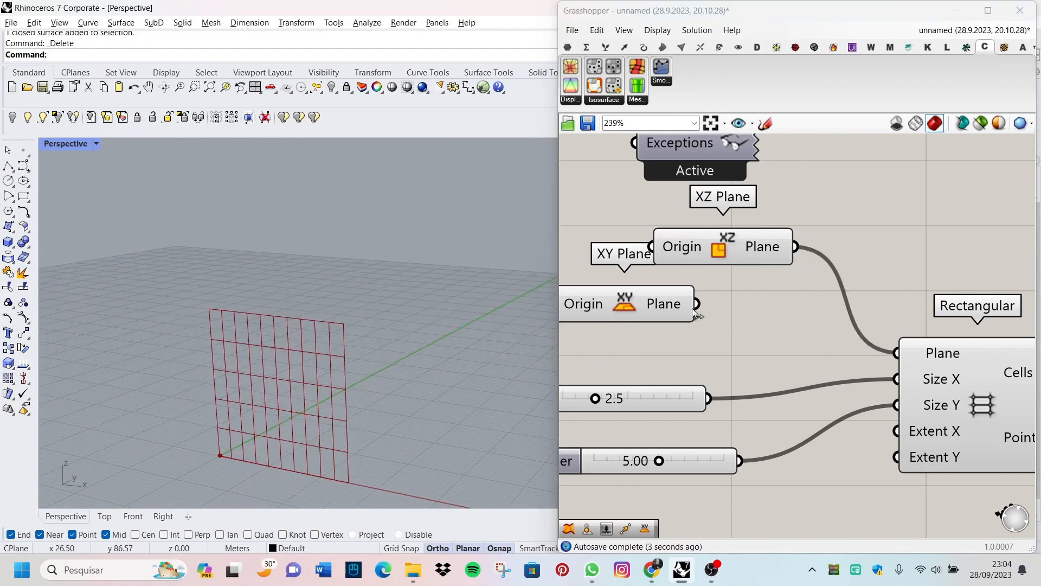
Step: Reconnect the XY Plane to the Rectangular grid's Plane input and delete the XZ Plane component
{"action": "left_click_drag", "start_coordinate": [697, 303], "coordinate": [896, 353]}
{"action": "left_click", "coordinate": [730, 255]}
{"action": "key", "text": "Delete"}
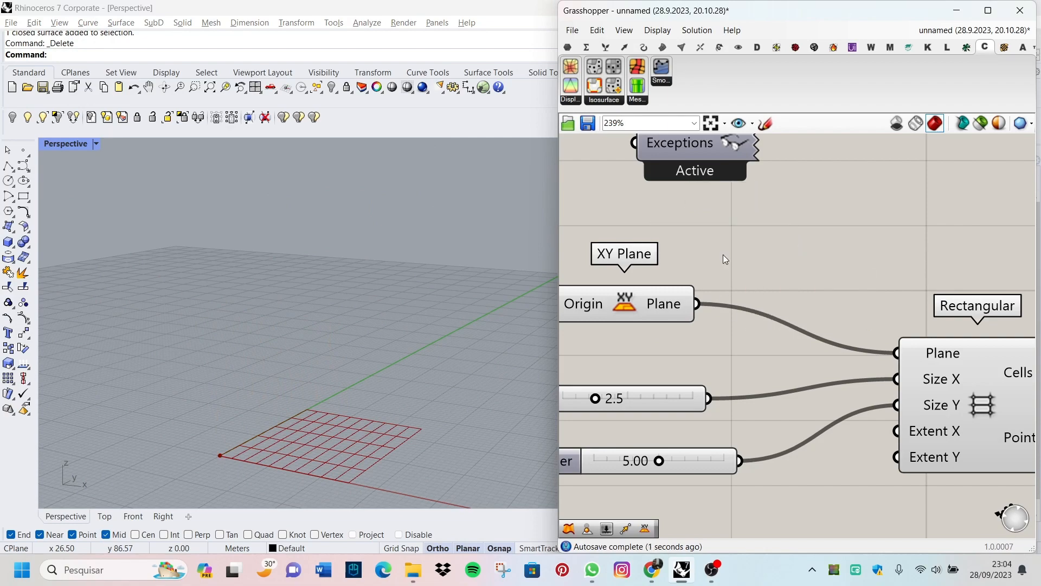
Step: Examine the grid in the Perspective viewport and the data in the Rectangular component's Points output
{"action": "right_click_drag", "start_coordinate": [488, 374], "coordinate": [314, 367]}
{"action": "scroll", "coordinate": [689, 434], "scroll_direction": "down", "scroll_amount": 6}
{"action": "right_click_drag", "start_coordinate": [146, 290], "coordinate": [190, 305]}
{"action": "scroll", "coordinate": [191, 304], "scroll_direction": "up", "scroll_amount": 5}
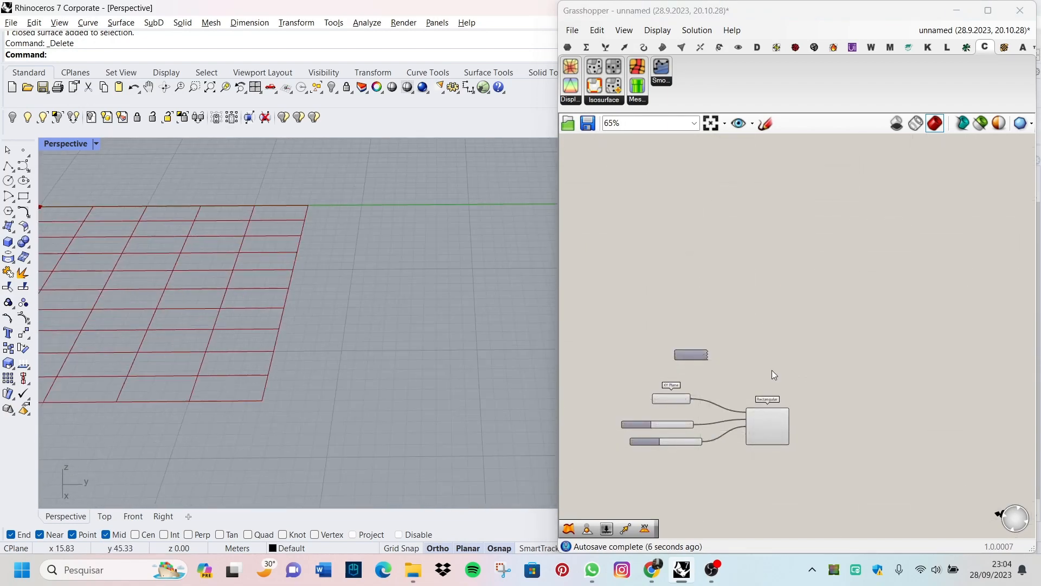
{"action": "scroll", "coordinate": [759, 391], "scroll_direction": "up", "scroll_amount": 10}
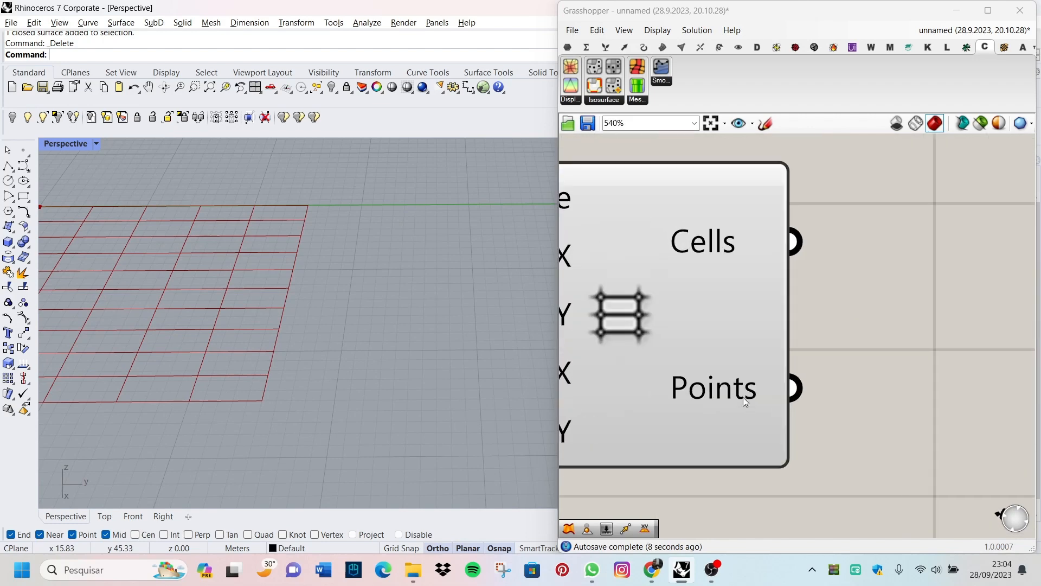
{"action": "mouse_move", "coordinate": [728, 391]}
{"action": "scroll", "coordinate": [728, 391], "scroll_direction": "down", "scroll_amount": 3}
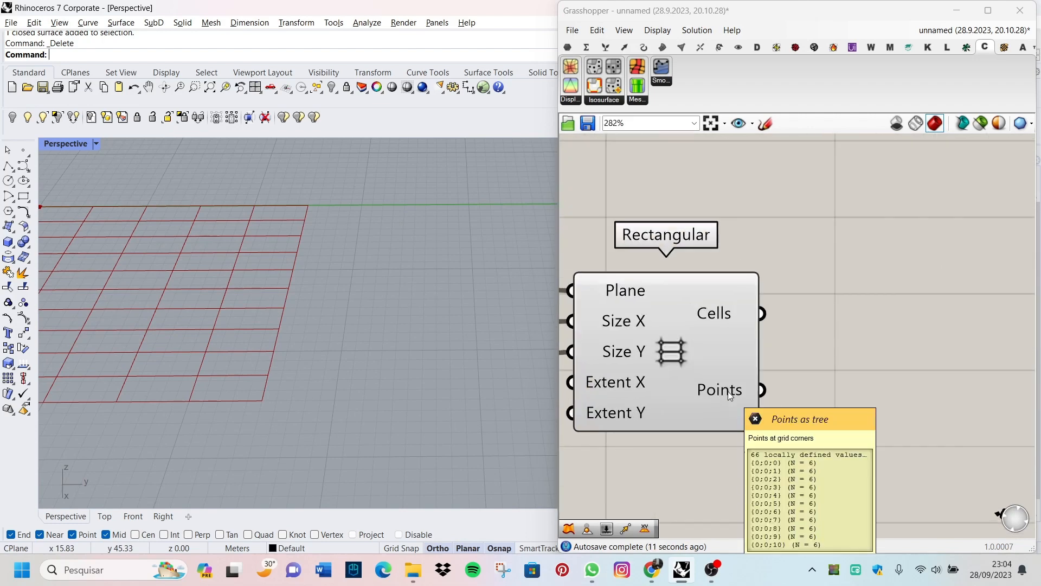
{"action": "scroll", "coordinate": [747, 332], "scroll_direction": "up", "scroll_amount": 2}
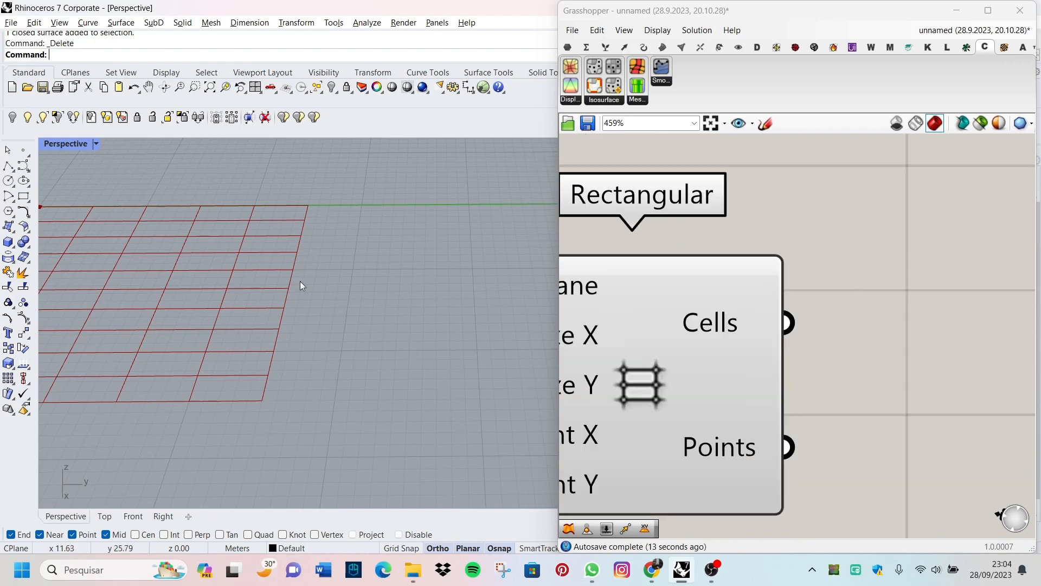
{"action": "scroll", "coordinate": [682, 442], "scroll_direction": "down", "scroll_amount": 4}
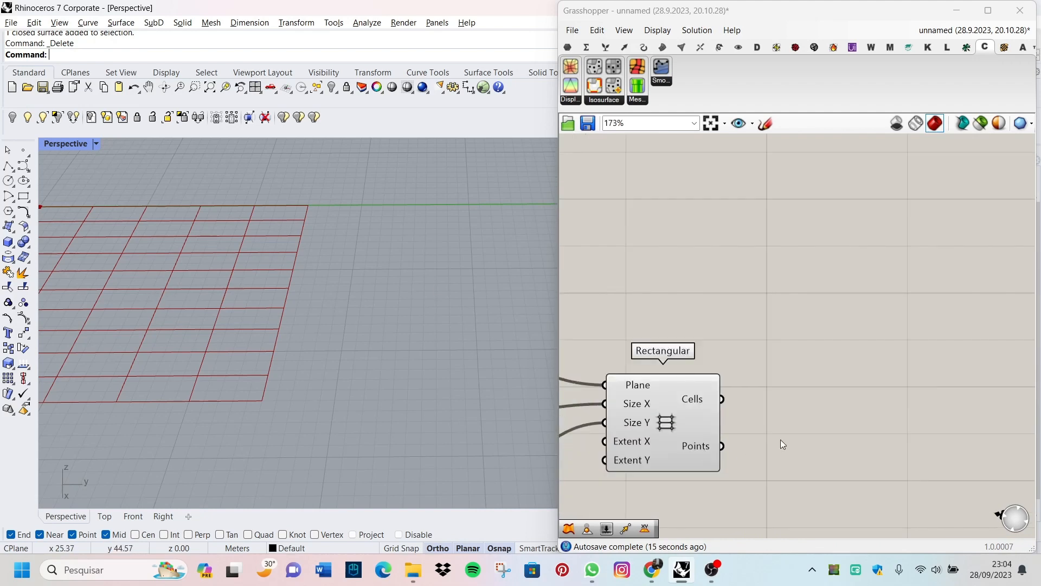
Step: Add a Move component and wire the Rectangular grid's Points output to its Geometry input
{"action": "scroll", "coordinate": [780, 439], "scroll_direction": "down", "scroll_amount": 4}
{"action": "scroll", "coordinate": [738, 356], "scroll_direction": "up", "scroll_amount": 3}
{"action": "double_click", "coordinate": [779, 374]}
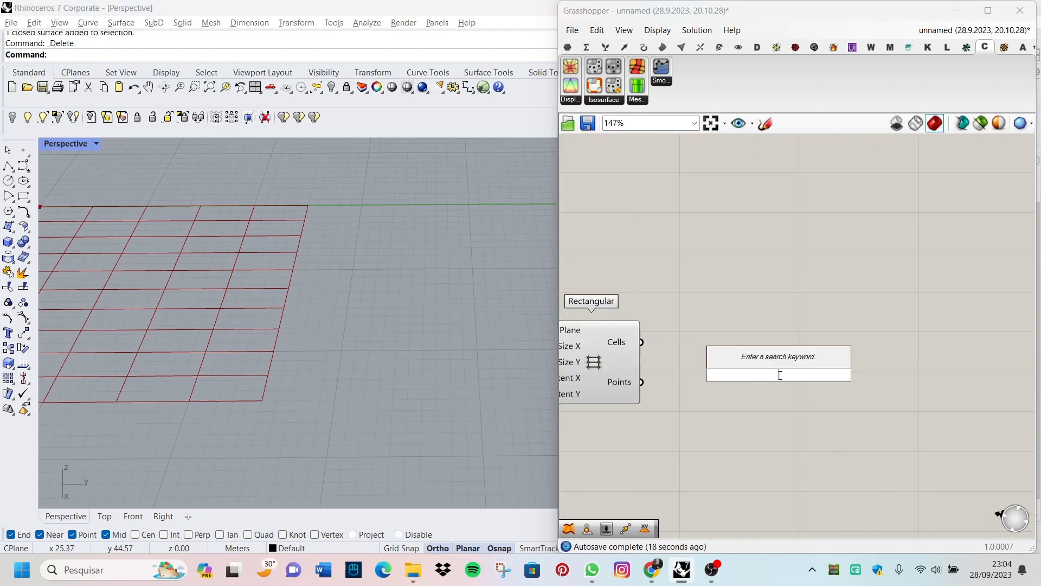
{"action": "type", "text": "move"}
{"action": "key", "text": "Return"}
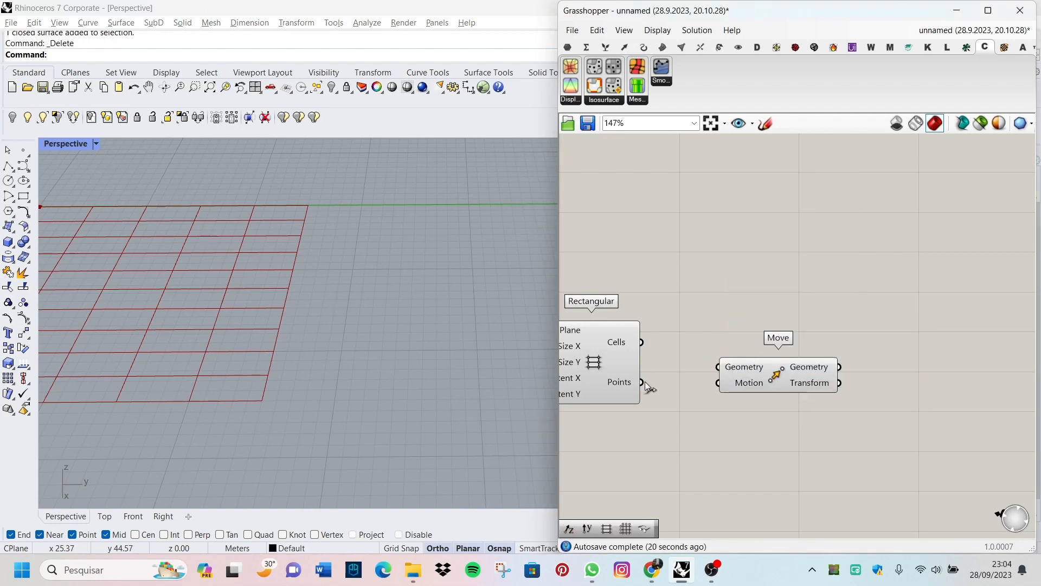
{"action": "left_click_drag", "start_coordinate": [714, 368], "coordinate": [718, 367]}
Step: Examine the moved points above the grid in the Perspective viewport
{"action": "scroll", "coordinate": [275, 374], "scroll_direction": "down", "scroll_amount": 5}
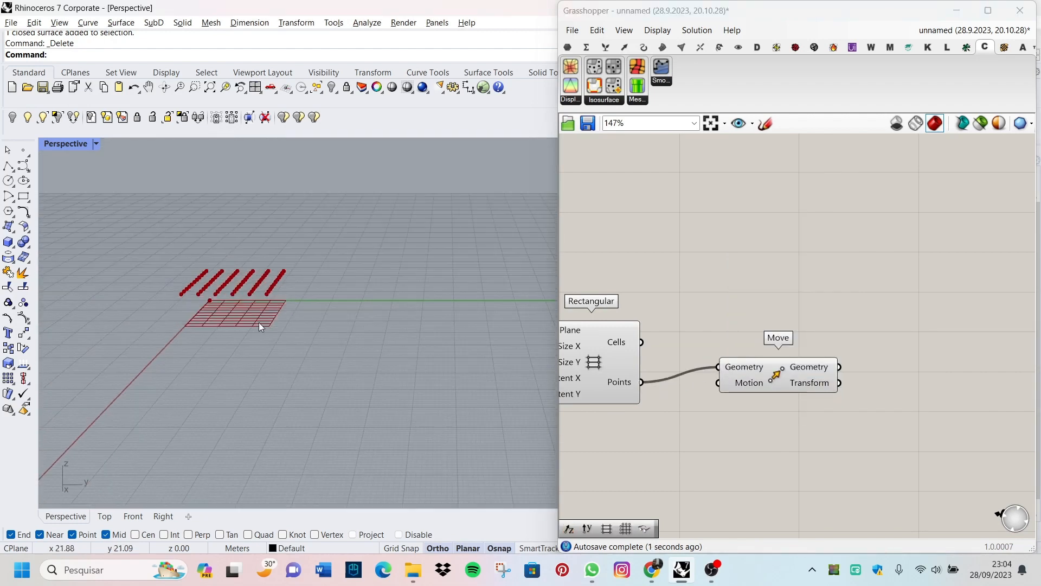
{"action": "scroll", "coordinate": [256, 318], "scroll_direction": "up", "scroll_amount": 2}
{"action": "scroll", "coordinate": [254, 315], "scroll_direction": "up", "scroll_amount": 2}
{"action": "right_click_drag", "start_coordinate": [250, 312], "coordinate": [237, 388]}
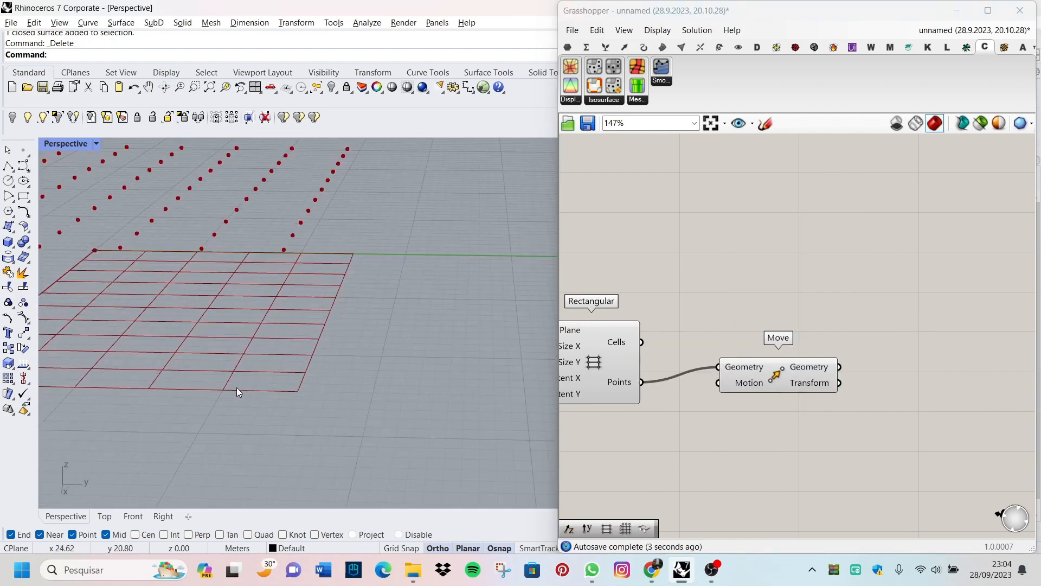
{"action": "scroll", "coordinate": [237, 388], "scroll_direction": "up", "scroll_amount": 5}
{"action": "scroll", "coordinate": [732, 399], "scroll_direction": "down", "scroll_amount": 4}
{"action": "scroll", "coordinate": [438, 384], "scroll_direction": "down", "scroll_amount": 5}
{"action": "scroll", "coordinate": [752, 415], "scroll_direction": "up", "scroll_amount": 4}
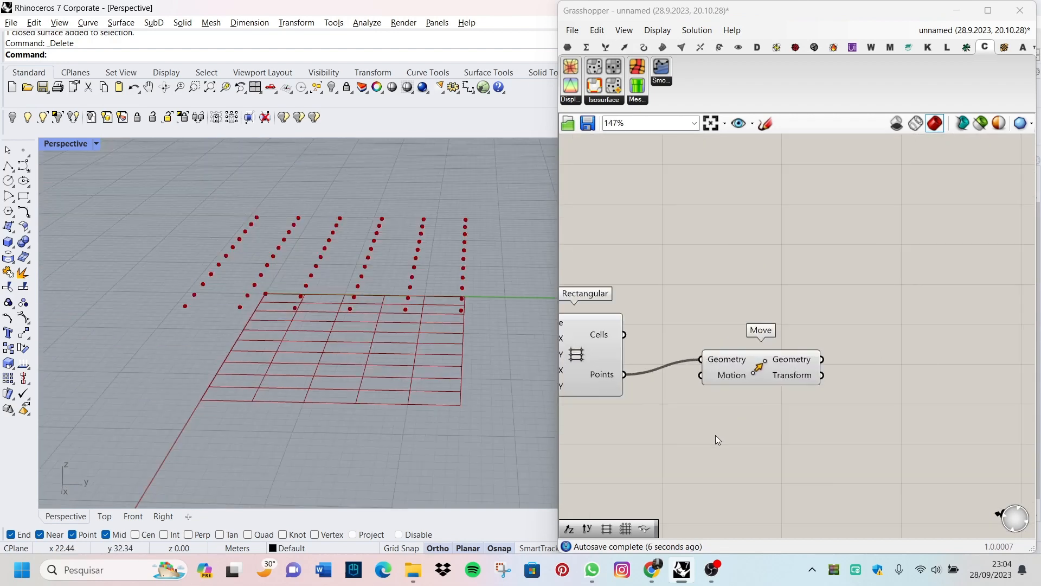
Step: Add a Unit Z vector component and wire its Unit vector output to the Move component's Motion input
{"action": "double_click", "coordinate": [692, 442]}
{"action": "type", "text": "unit z"}
{"action": "key", "text": "Return"}
{"action": "scroll", "coordinate": [672, 428], "scroll_direction": "up", "scroll_amount": 3}
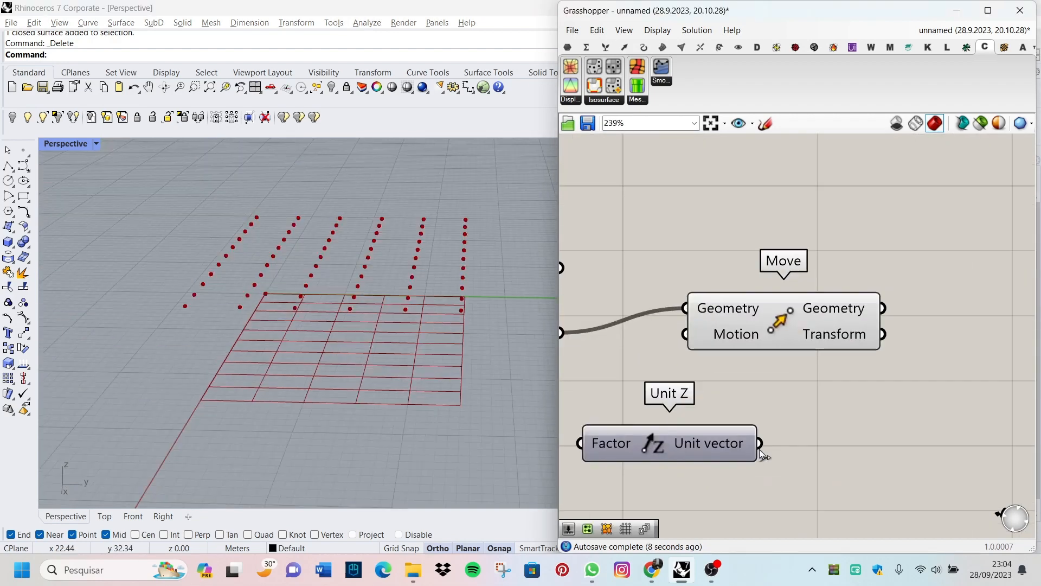
{"action": "left_click_drag", "start_coordinate": [759, 443], "coordinate": [685, 334]}
Step: Examine from several distances and angles how the Unit Z vector offsets the points from the grid corners
{"action": "scroll", "coordinate": [379, 416], "scroll_direction": "down", "scroll_amount": 5}
{"action": "right_click_drag", "start_coordinate": [367, 383], "coordinate": [370, 411]}
{"action": "scroll", "coordinate": [806, 420], "scroll_direction": "down", "scroll_amount": 4}
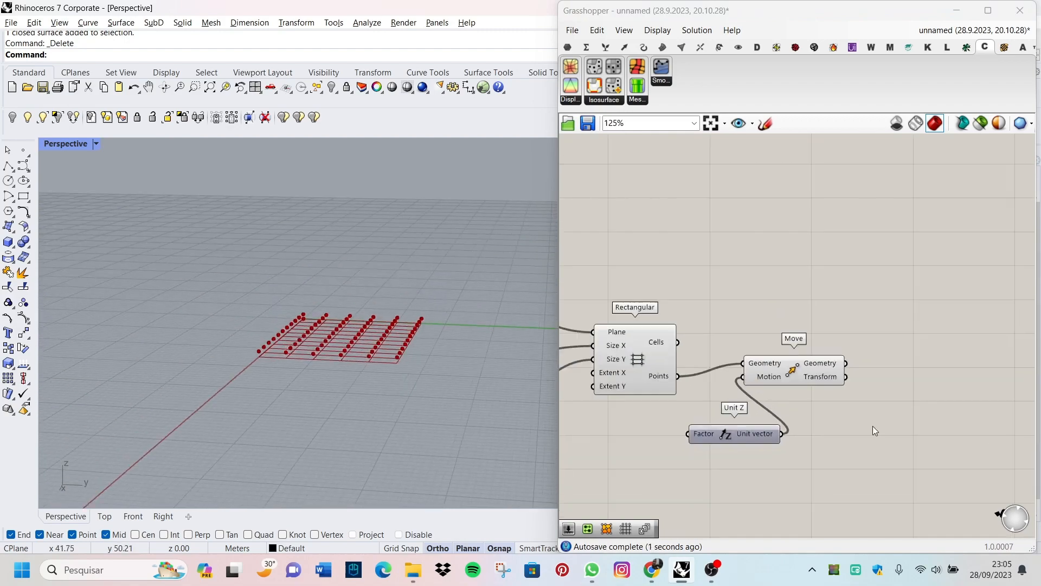
{"action": "scroll", "coordinate": [623, 475], "scroll_direction": "up", "scroll_amount": 1}
{"action": "right_click_drag", "start_coordinate": [621, 472], "coordinate": [755, 448]}
{"action": "scroll", "coordinate": [754, 449], "scroll_direction": "down", "scroll_amount": 1}
{"action": "scroll", "coordinate": [520, 414], "scroll_direction": "up", "scroll_amount": 6}
{"action": "scroll", "coordinate": [326, 393], "scroll_direction": "down", "scroll_amount": 6}
{"action": "scroll", "coordinate": [121, 340], "scroll_direction": "up", "scroll_amount": 5}
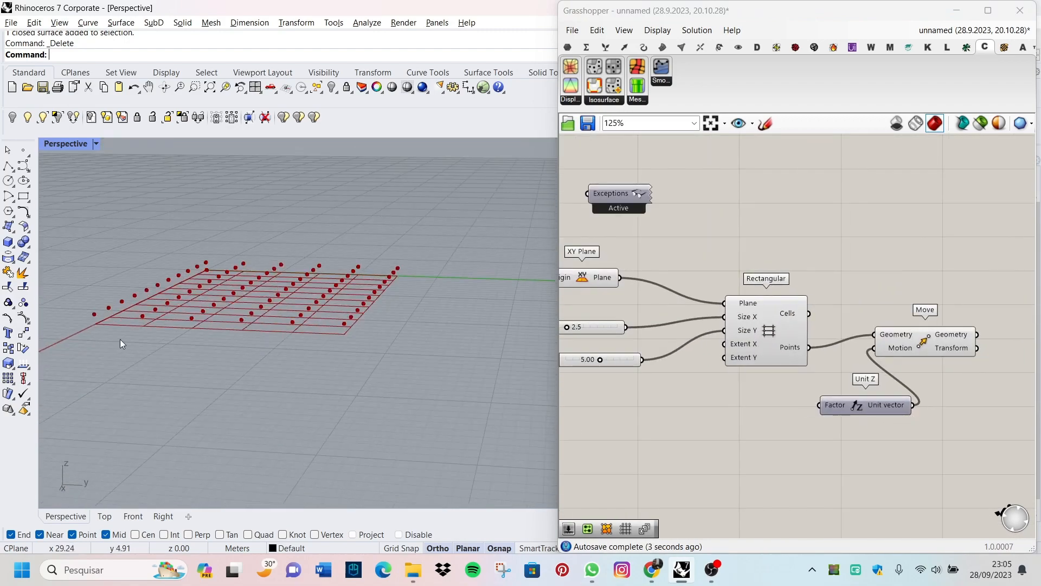
{"action": "right_click_drag", "start_coordinate": [119, 340], "coordinate": [138, 333]}
{"action": "scroll", "coordinate": [364, 284], "scroll_direction": "up", "scroll_amount": 5}
{"action": "scroll", "coordinate": [439, 372], "scroll_direction": "down", "scroll_amount": 5}
{"action": "scroll", "coordinate": [440, 372], "scroll_direction": "up", "scroll_amount": 6}
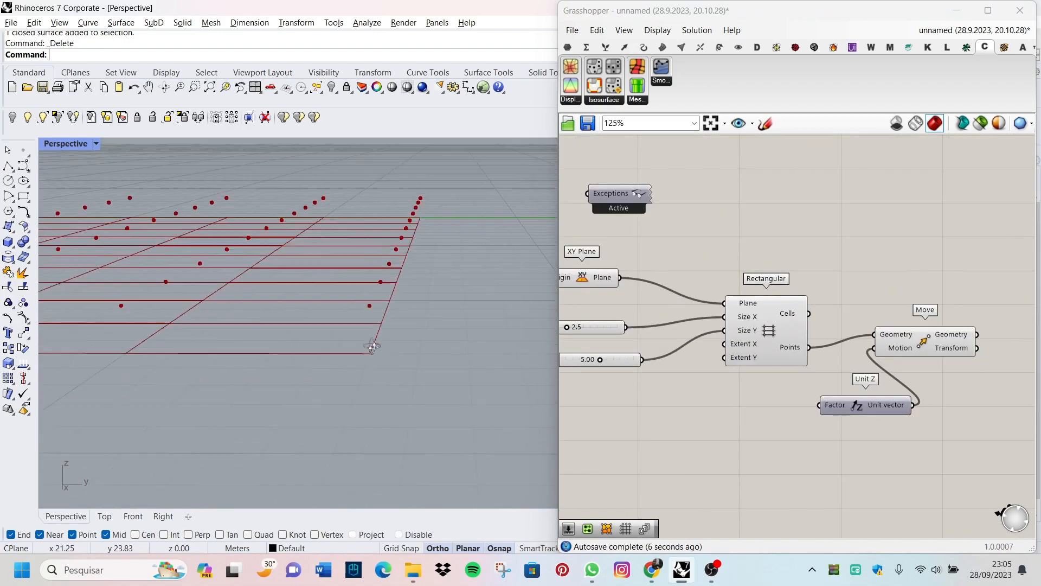
{"action": "scroll", "coordinate": [382, 360], "scroll_direction": "down", "scroll_amount": 6}
{"action": "scroll", "coordinate": [332, 347], "scroll_direction": "up", "scroll_amount": 2}
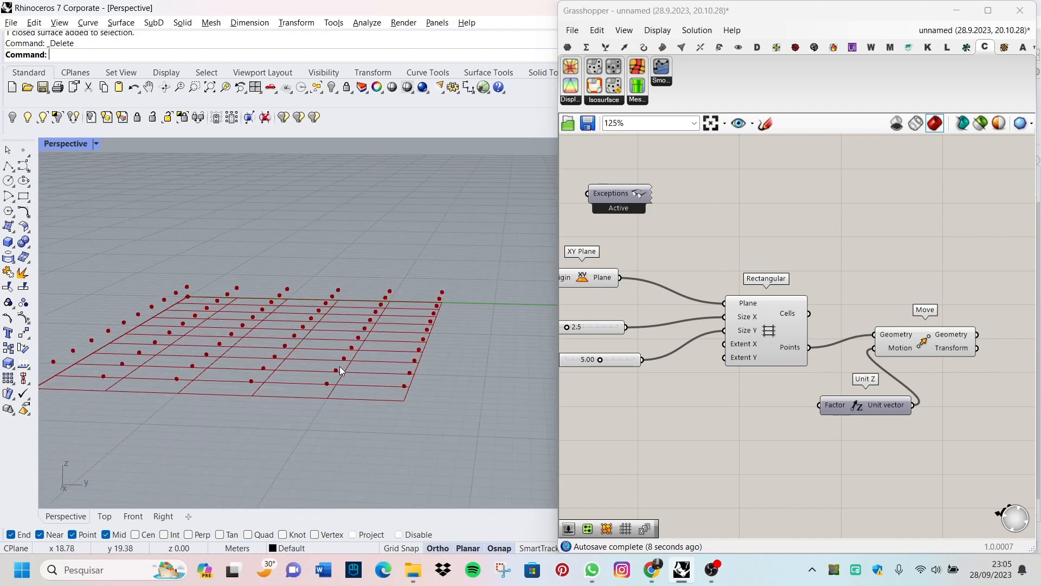
{"action": "scroll", "coordinate": [359, 353], "scroll_direction": "down", "scroll_amount": 4}
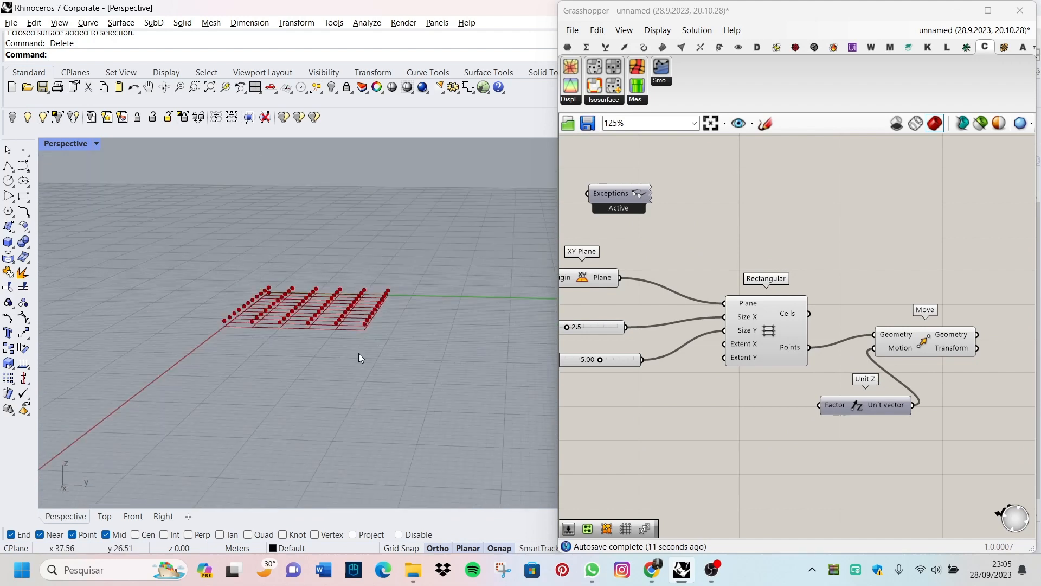
{"action": "scroll", "coordinate": [345, 202], "scroll_direction": "up", "scroll_amount": 2}
{"action": "scroll", "coordinate": [828, 448], "scroll_direction": "down", "scroll_amount": 2}
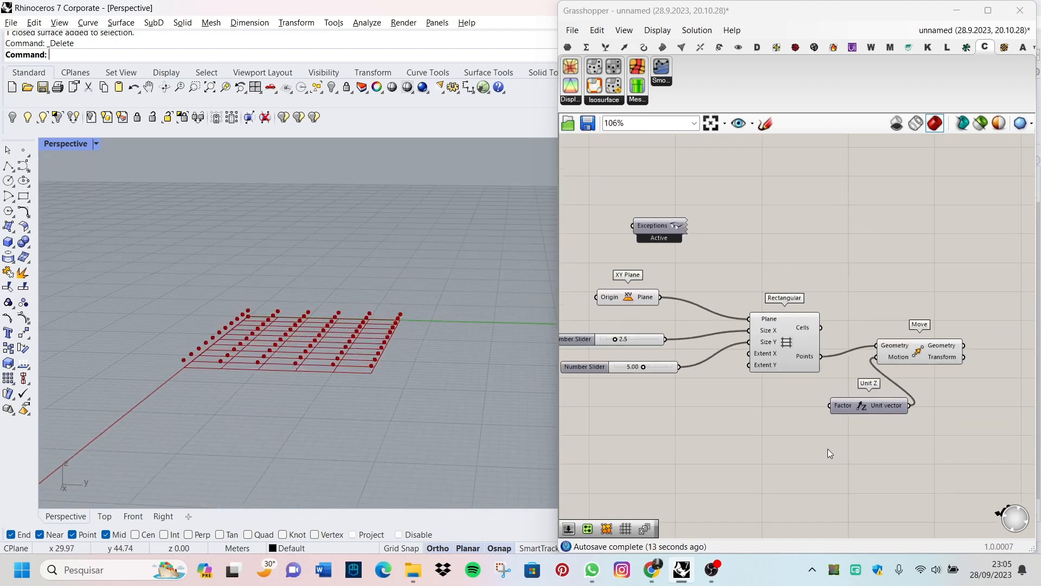
Step: Add a Series component and wire its Series output to the Unit Z component's Factor input
{"action": "scroll", "coordinate": [712, 456], "scroll_direction": "up", "scroll_amount": 2}
{"action": "double_click", "coordinate": [756, 437]}
{"action": "type", "text": "s"}
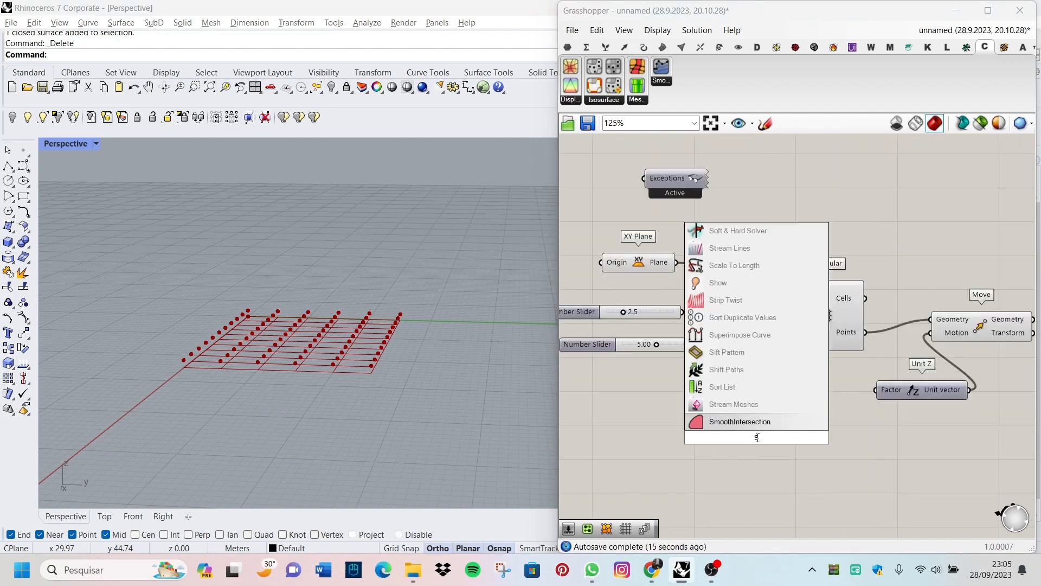
{"action": "type", "text": "eries"}
{"action": "left_click", "coordinate": [755, 427]}
{"action": "scroll", "coordinate": [800, 444], "scroll_direction": "up", "scroll_amount": 2}
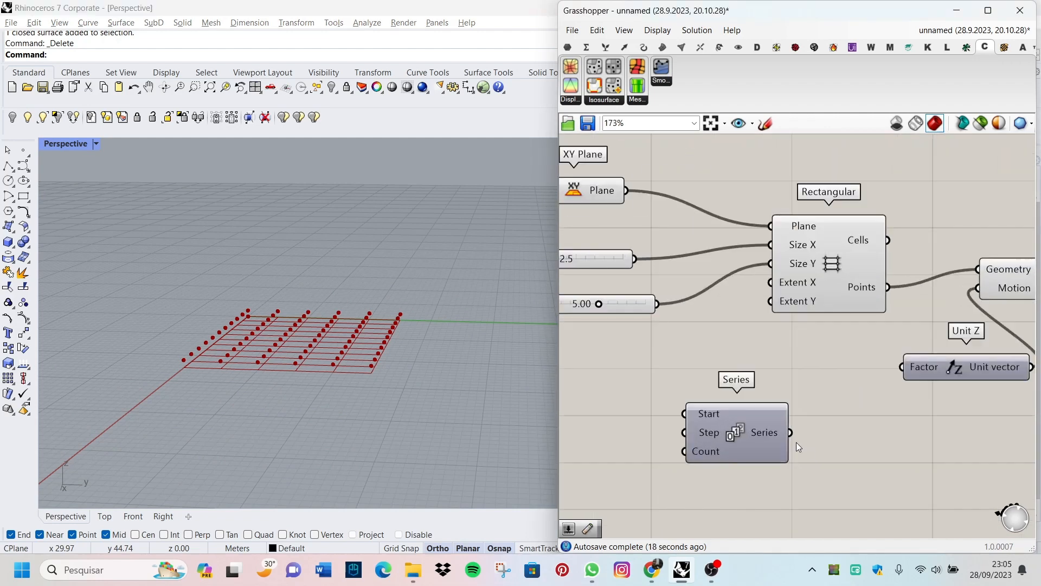
{"action": "left_click_drag", "start_coordinate": [905, 372], "coordinate": [907, 373]}
Step: Add a number slider with the value 2.00 beside the Series component's inputs
{"action": "scroll", "coordinate": [937, 389], "scroll_direction": "down", "scroll_amount": 3}
{"action": "scroll", "coordinate": [746, 412], "scroll_direction": "up", "scroll_amount": 6}
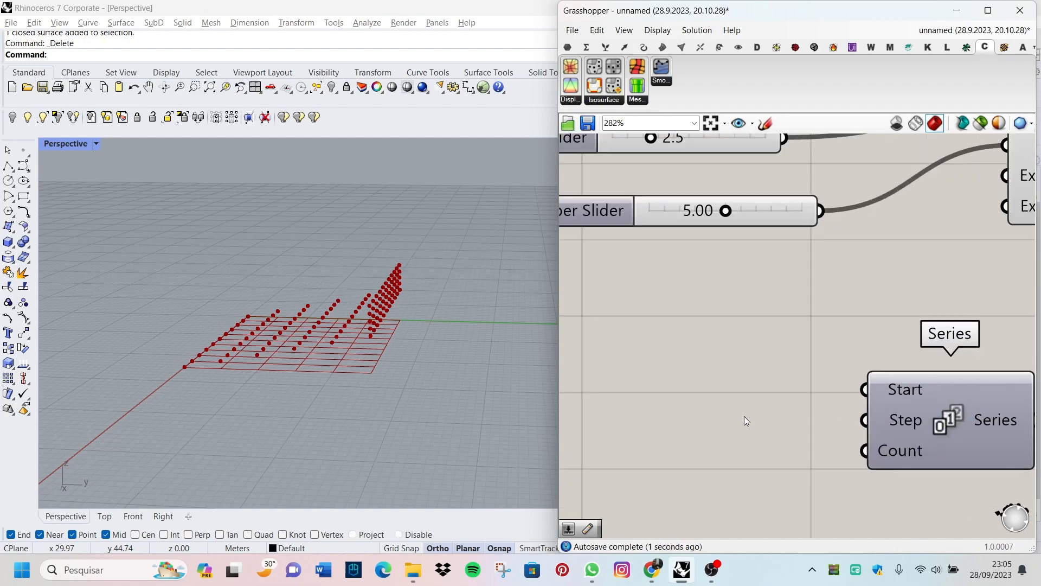
{"action": "double_click", "coordinate": [707, 428]}
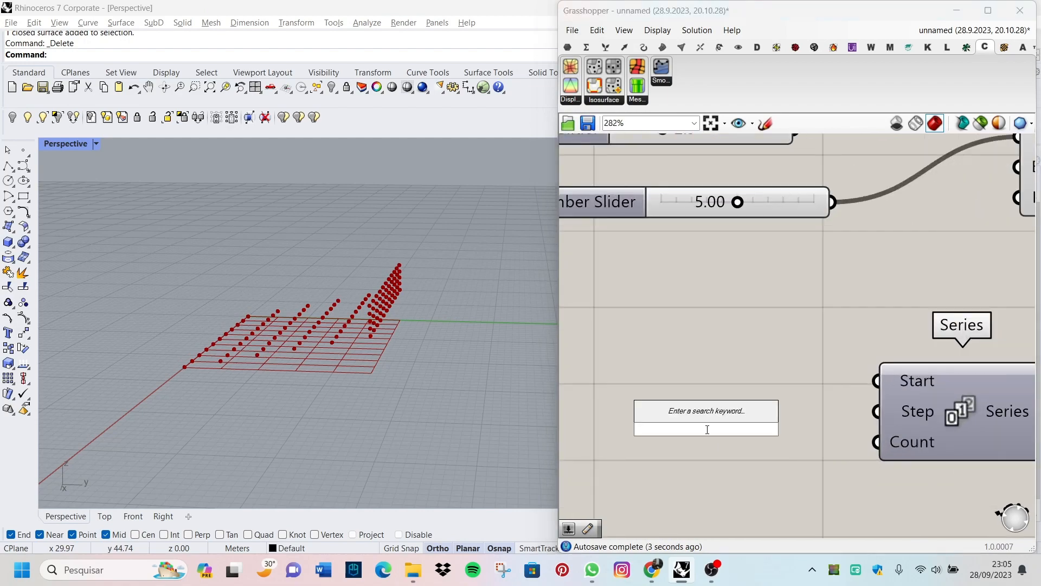
{"action": "type", "text": "2.0"}
{"action": "key", "text": "Return"}
{"action": "scroll", "coordinate": [714, 300], "scroll_direction": "down", "scroll_amount": 3}
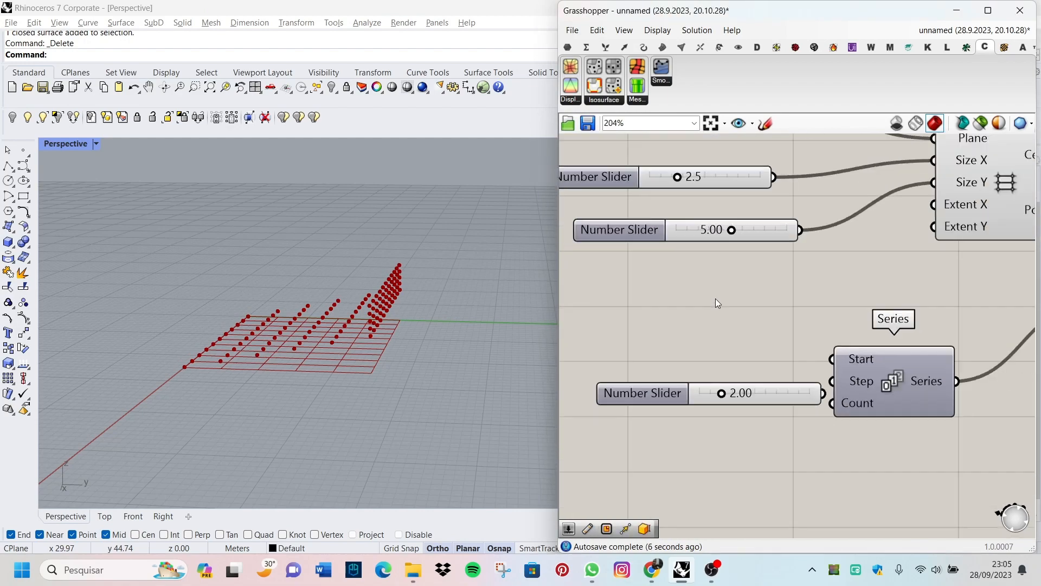
{"action": "scroll", "coordinate": [765, 391], "scroll_direction": "up", "scroll_amount": 3}
{"action": "left_click_drag", "start_coordinate": [769, 367], "coordinate": [712, 313]}
Step: Add a number slider with the value 10, then wire the 2.00 slider to the Series Step input and the 10 slider to Count
{"action": "double_click", "coordinate": [653, 392]}
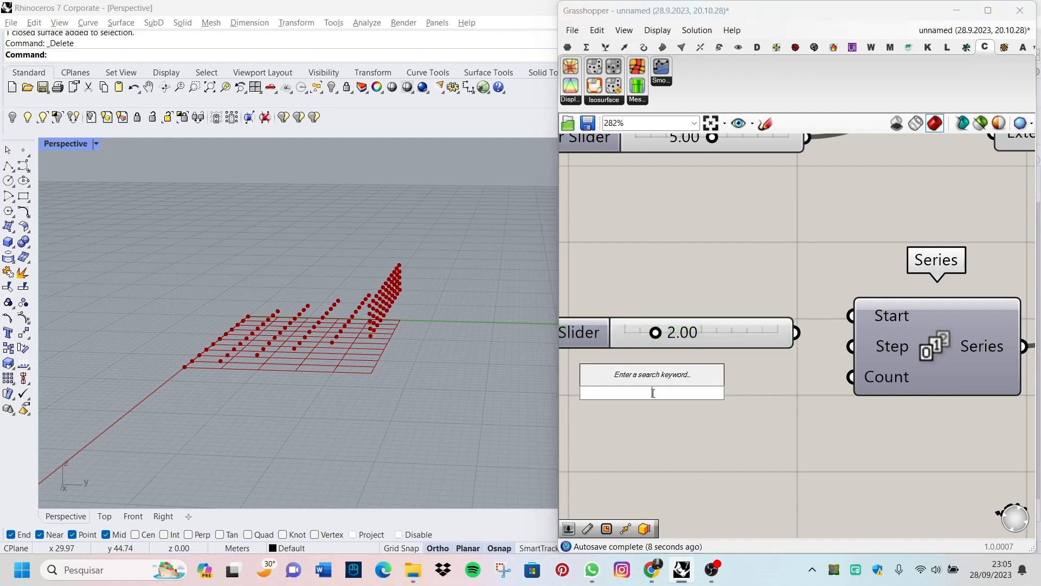
{"action": "type", "text": "10"}
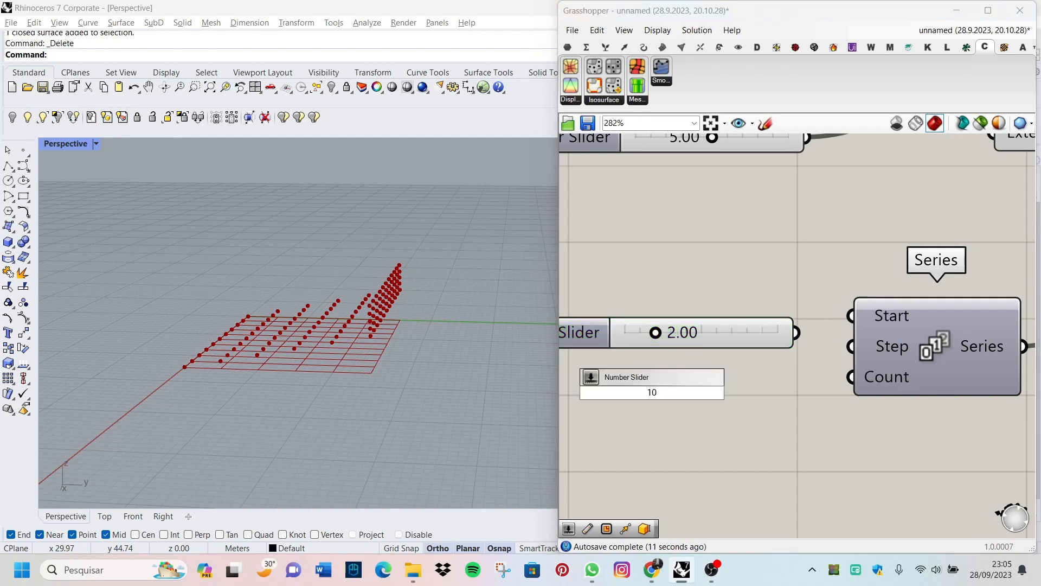
{"action": "key", "text": "Return"}
{"action": "left_click_drag", "start_coordinate": [698, 391], "coordinate": [844, 384]}
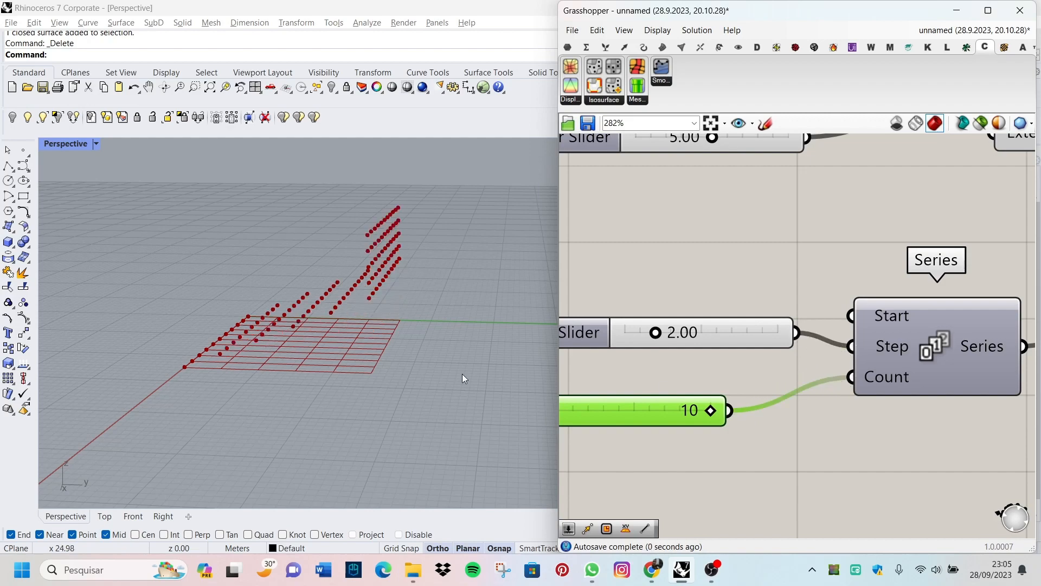
Step: Examine the series-driven heights of the points in the Perspective viewport
{"action": "scroll", "coordinate": [462, 374], "scroll_direction": "down", "scroll_amount": 5}
{"action": "scroll", "coordinate": [651, 369], "scroll_direction": "down", "scroll_amount": 5}
{"action": "scroll", "coordinate": [900, 297], "scroll_direction": "up", "scroll_amount": 3}
{"action": "scroll", "coordinate": [575, 469], "scroll_direction": "down", "scroll_amount": 3}
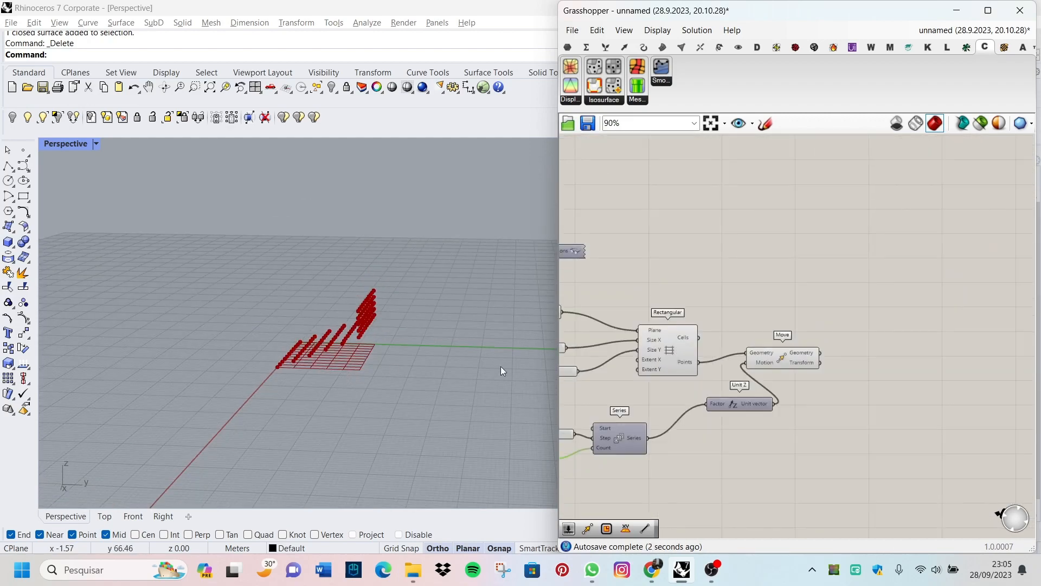
Step: Select the Move component and examine how its moved points are distributed in height in the Perspective viewport
{"action": "right_click_drag", "start_coordinate": [277, 367], "coordinate": [308, 366]}
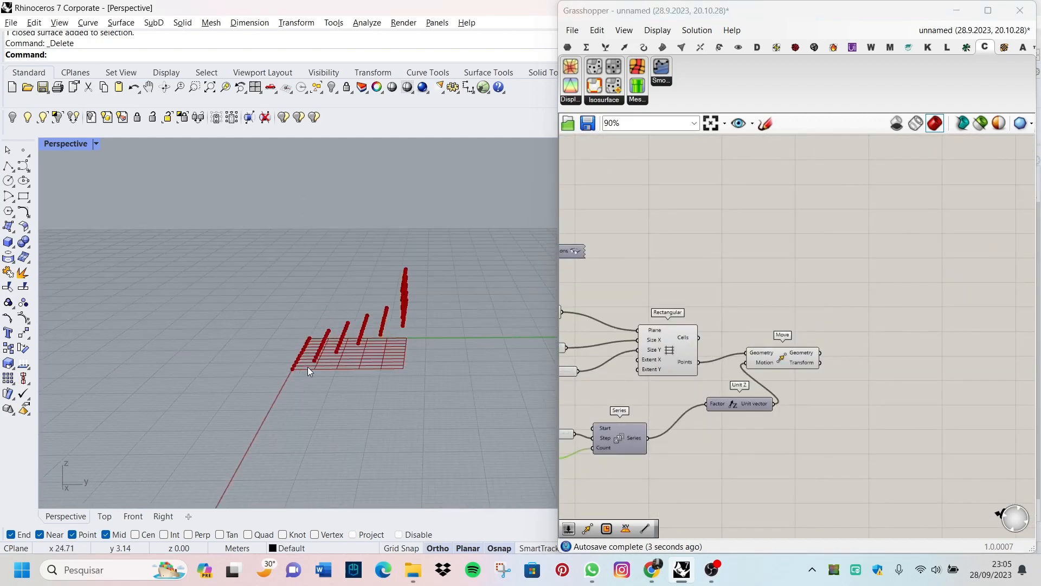
{"action": "left_click", "coordinate": [812, 357]}
{"action": "scroll", "coordinate": [786, 351], "scroll_direction": "up", "scroll_amount": 5}
{"action": "right_click_drag", "start_coordinate": [347, 388], "coordinate": [335, 423]}
{"action": "scroll", "coordinate": [748, 333], "scroll_direction": "down", "scroll_amount": 3}
{"action": "scroll", "coordinate": [611, 384], "scroll_direction": "up", "scroll_amount": 3}
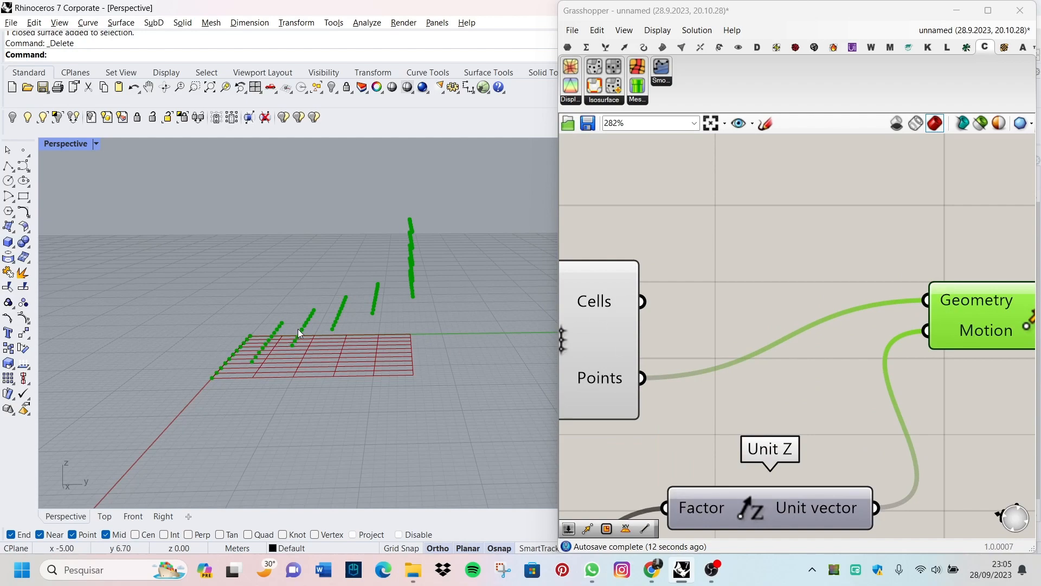
{"action": "right_click_drag", "start_coordinate": [300, 332], "coordinate": [411, 311]}
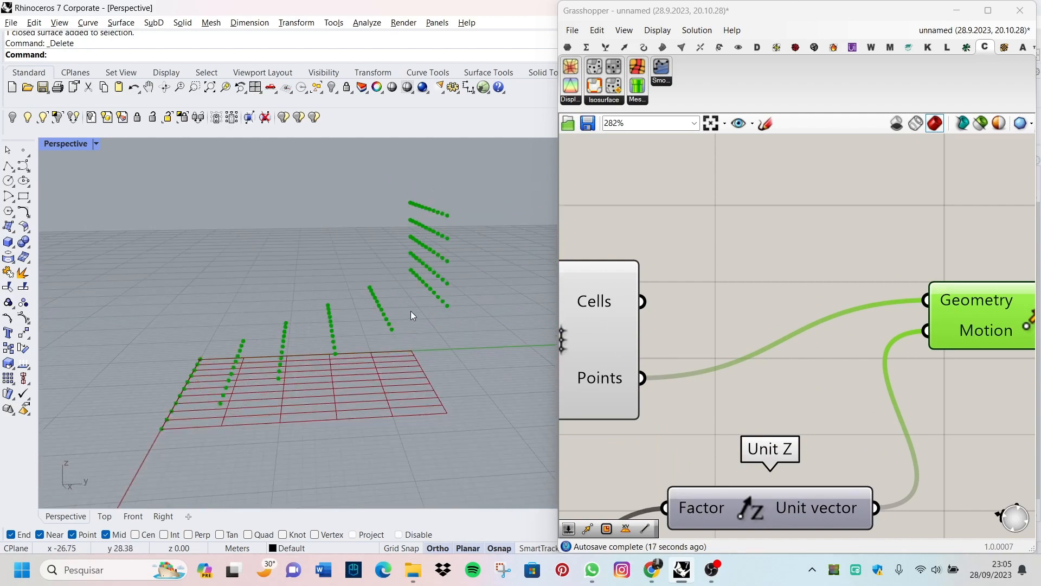
{"action": "scroll", "coordinate": [792, 356], "scroll_direction": "down", "scroll_amount": 4}
{"action": "scroll", "coordinate": [876, 321], "scroll_direction": "up", "scroll_amount": 5}
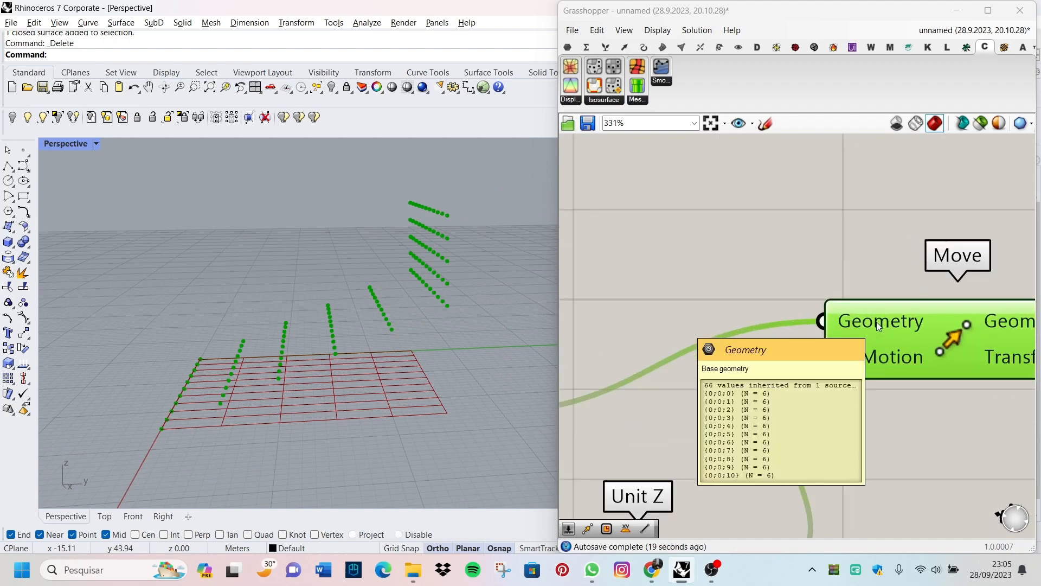
Step: Flatten the Geometry input of the Move component
{"action": "right_click", "coordinate": [877, 313]}
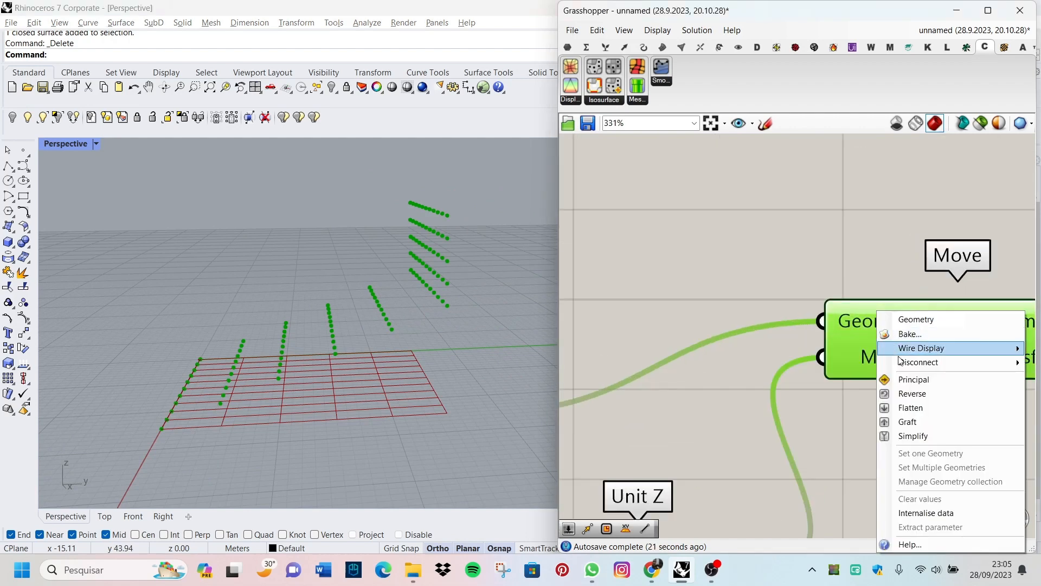
{"action": "left_click", "coordinate": [916, 416]}
{"action": "right_click", "coordinate": [852, 320]}
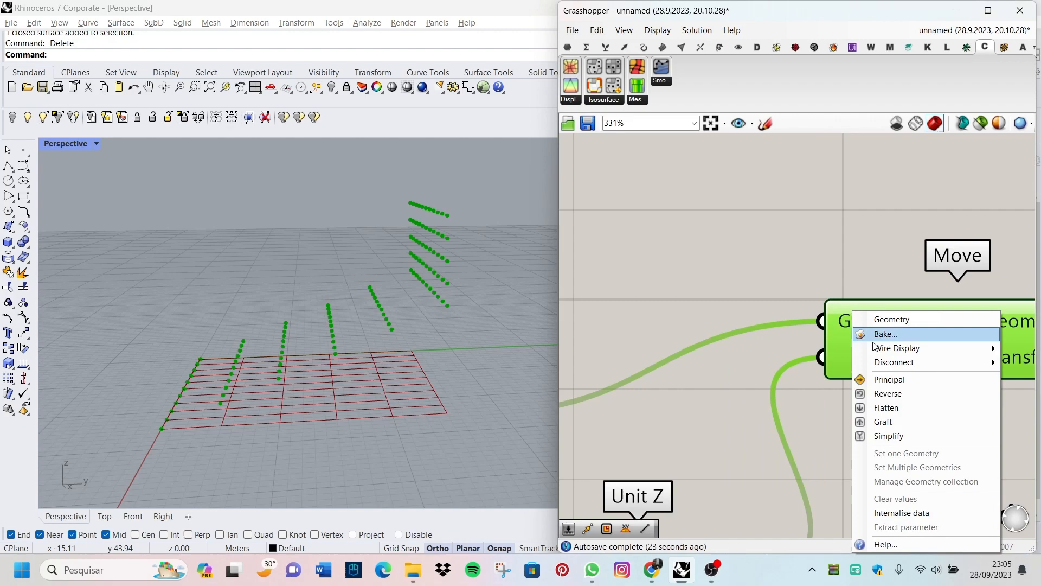
{"action": "left_click", "coordinate": [899, 413]}
{"action": "right_click_drag", "start_coordinate": [513, 360], "coordinate": [364, 285]}
{"action": "scroll", "coordinate": [790, 373], "scroll_direction": "down", "scroll_amount": 2}
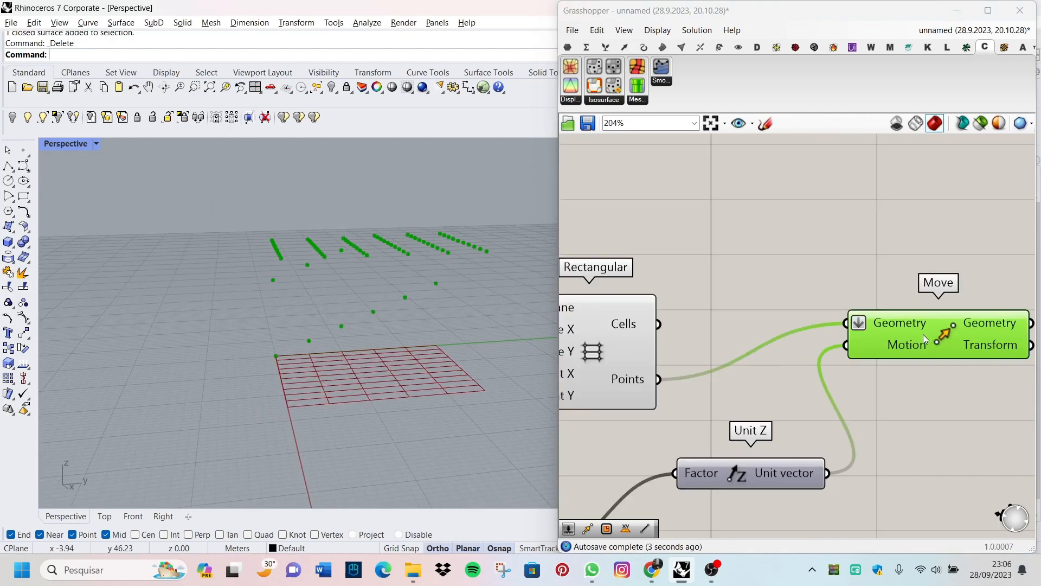
Step: Graft the Motion input of the Move component
{"action": "scroll", "coordinate": [790, 373], "scroll_direction": "down", "scroll_amount": 5}
{"action": "scroll", "coordinate": [899, 313], "scroll_direction": "up", "scroll_amount": 3}
{"action": "scroll", "coordinate": [864, 316], "scroll_direction": "up", "scroll_amount": 5}
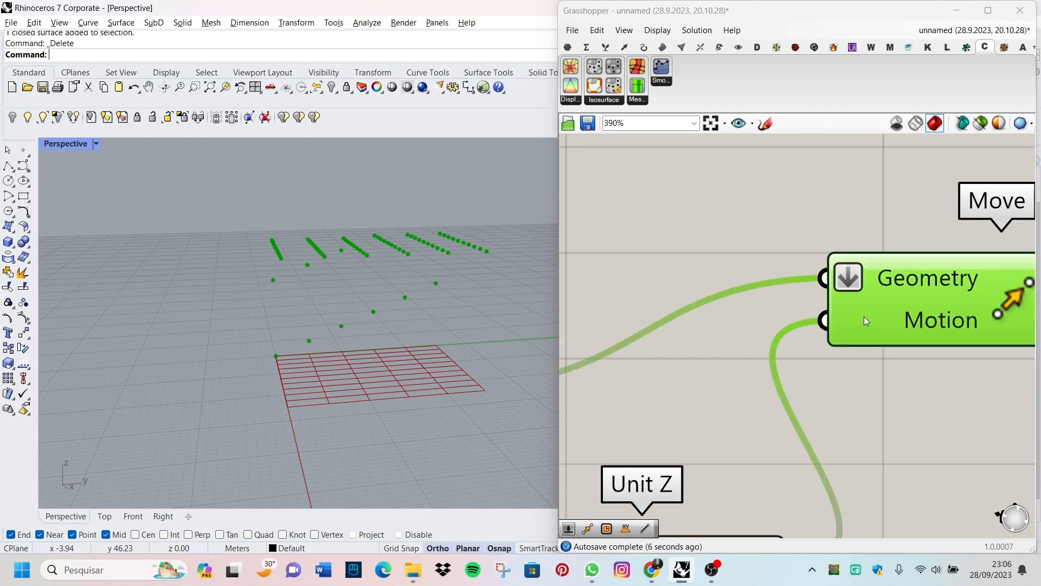
{"action": "scroll", "coordinate": [846, 320], "scroll_direction": "down", "scroll_amount": 2}
{"action": "scroll", "coordinate": [843, 361], "scroll_direction": "up", "scroll_amount": 5}
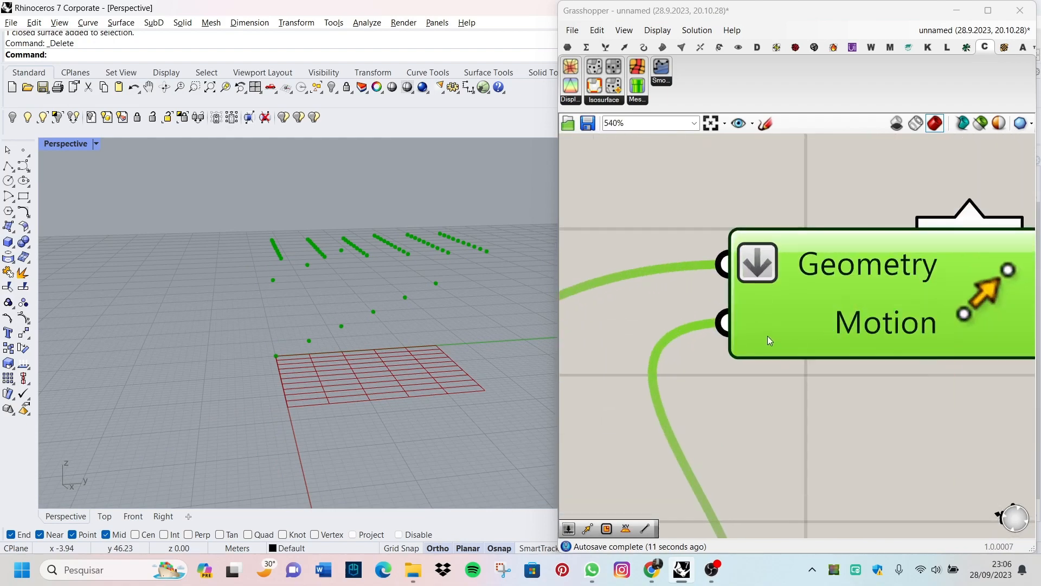
{"action": "mouse_move", "coordinate": [767, 336]}
{"action": "right_click", "coordinate": [762, 328]}
{"action": "left_click", "coordinate": [805, 396]}
{"action": "scroll", "coordinate": [496, 360], "scroll_direction": "down", "scroll_amount": 2}
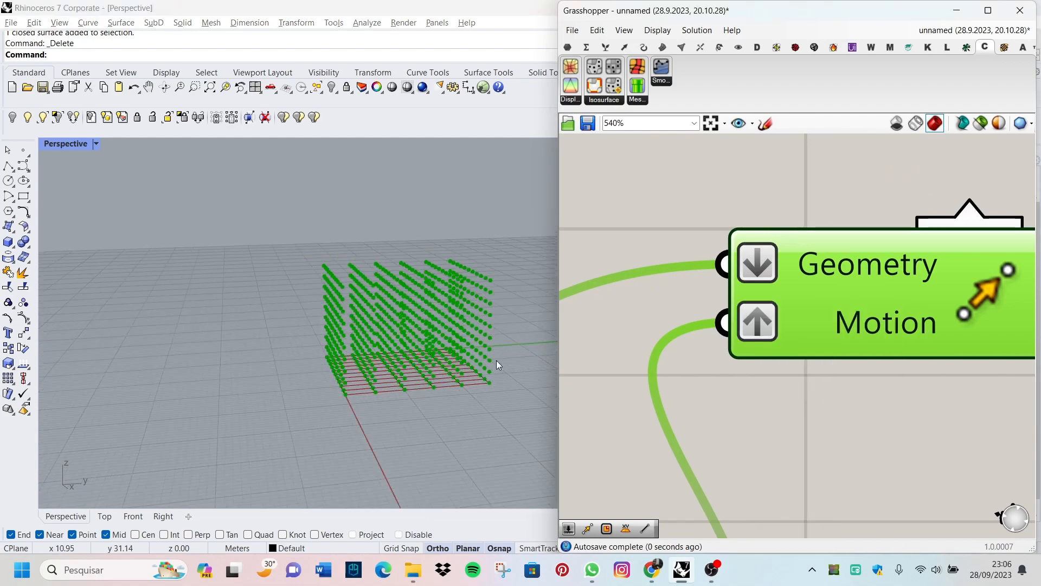
Step: Examine from several angles the three-dimensional point lattice produced by the flattened geometry and grafted motion
{"action": "scroll", "coordinate": [496, 360], "scroll_direction": "up", "scroll_amount": 2}
{"action": "right_click_drag", "start_coordinate": [496, 360], "coordinate": [242, 323]}
{"action": "scroll", "coordinate": [242, 324], "scroll_direction": "up", "scroll_amount": 5}
{"action": "scroll", "coordinate": [243, 324], "scroll_direction": "down", "scroll_amount": 5}
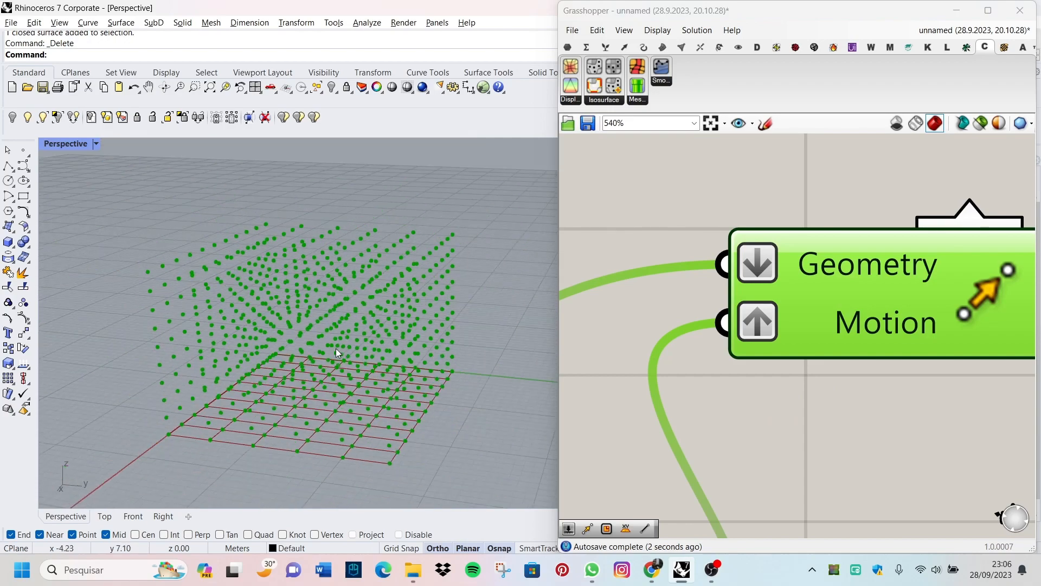
{"action": "mouse_move", "coordinate": [336, 348]}
{"action": "right_mouse_down"}
{"action": "mouse_move", "coordinate": [237, 342]}
{"action": "mouse_move", "coordinate": [339, 347]}
{"action": "right_mouse_up"}
{"action": "scroll", "coordinate": [323, 348], "scroll_direction": "down", "scroll_amount": 5}
{"action": "scroll", "coordinate": [320, 349], "scroll_direction": "up", "scroll_amount": 4}
{"action": "scroll", "coordinate": [340, 347], "scroll_direction": "up", "scroll_amount": 3}
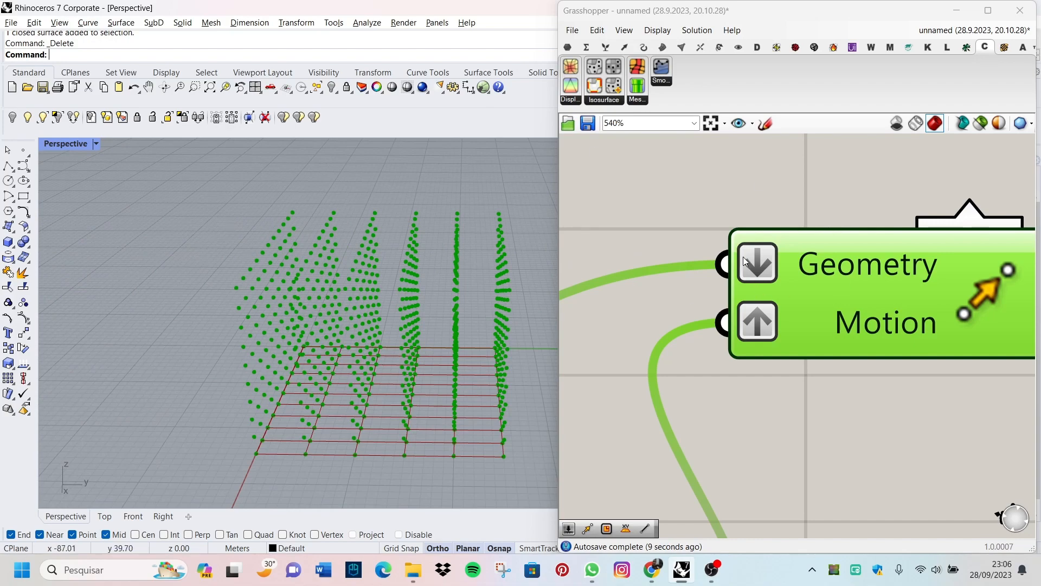
{"action": "right_click_drag", "start_coordinate": [438, 326], "coordinate": [388, 330]}
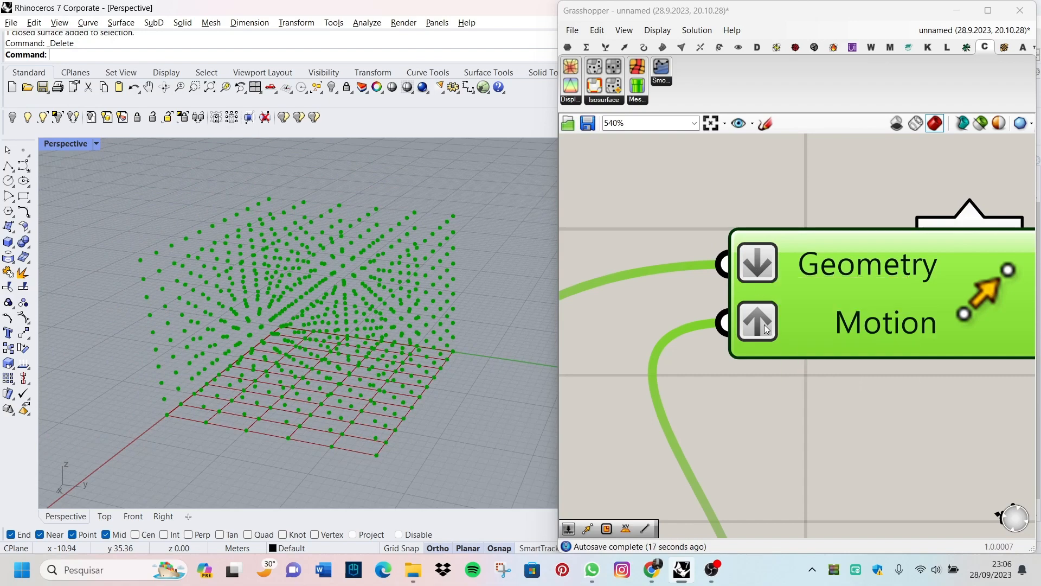
{"action": "right_click_drag", "start_coordinate": [501, 293], "coordinate": [417, 320]}
{"action": "scroll", "coordinate": [898, 331], "scroll_direction": "down", "scroll_amount": 7}
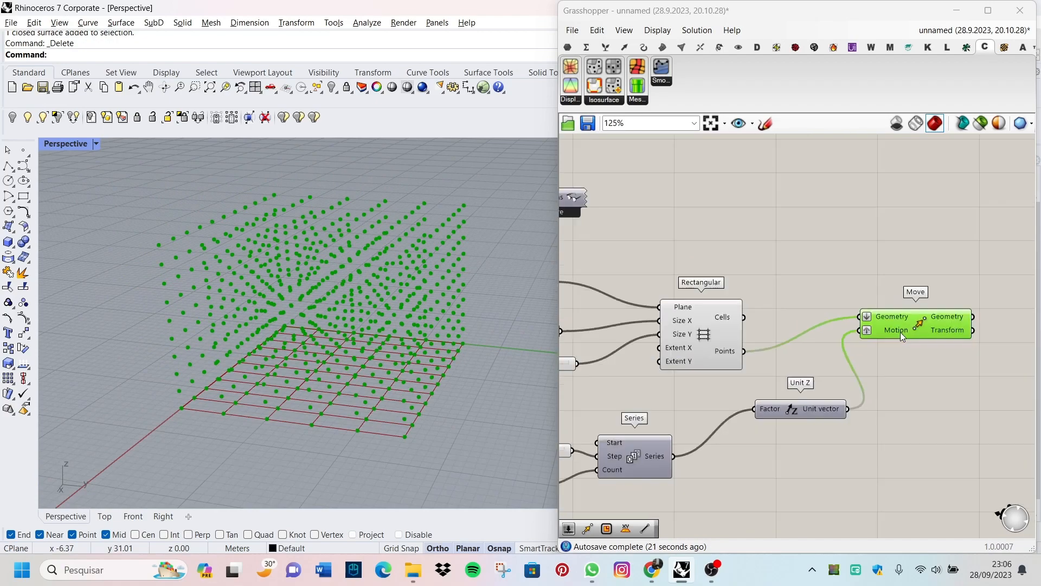
{"action": "scroll", "coordinate": [830, 363], "scroll_direction": "up", "scroll_amount": 2}
{"action": "right_click_drag", "start_coordinate": [312, 363], "coordinate": [347, 341]}
{"action": "scroll", "coordinate": [909, 327], "scroll_direction": "down", "scroll_amount": 6}
{"action": "scroll", "coordinate": [708, 395], "scroll_direction": "up", "scroll_amount": 7}
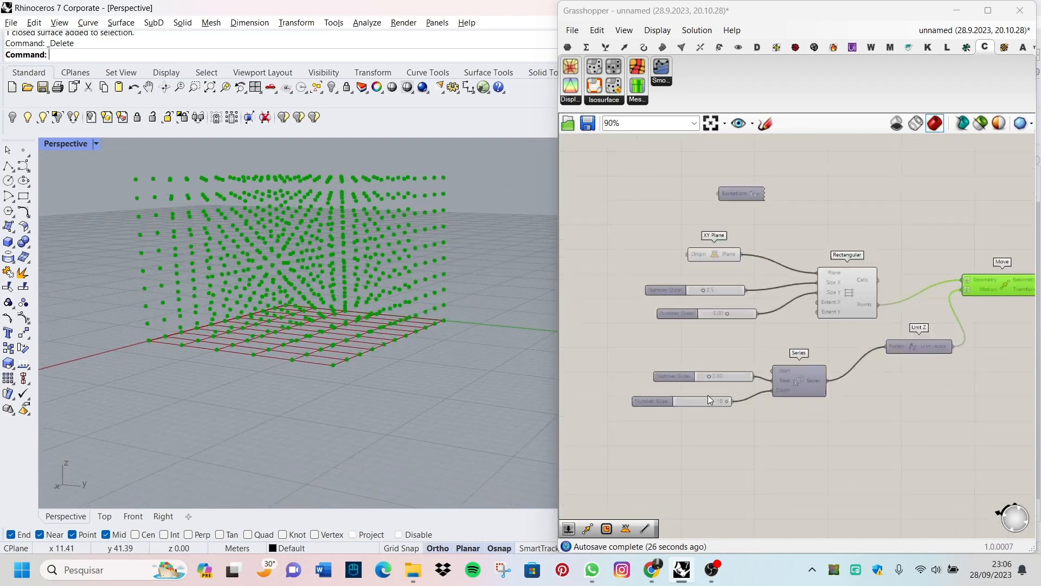
Step: Replace the Series Count slider with a new number slider set to 20 and wire it to the Count input
{"action": "left_click", "coordinate": [714, 407]}
{"action": "key", "text": "Delete"}
{"action": "double_click", "coordinate": [702, 406]}
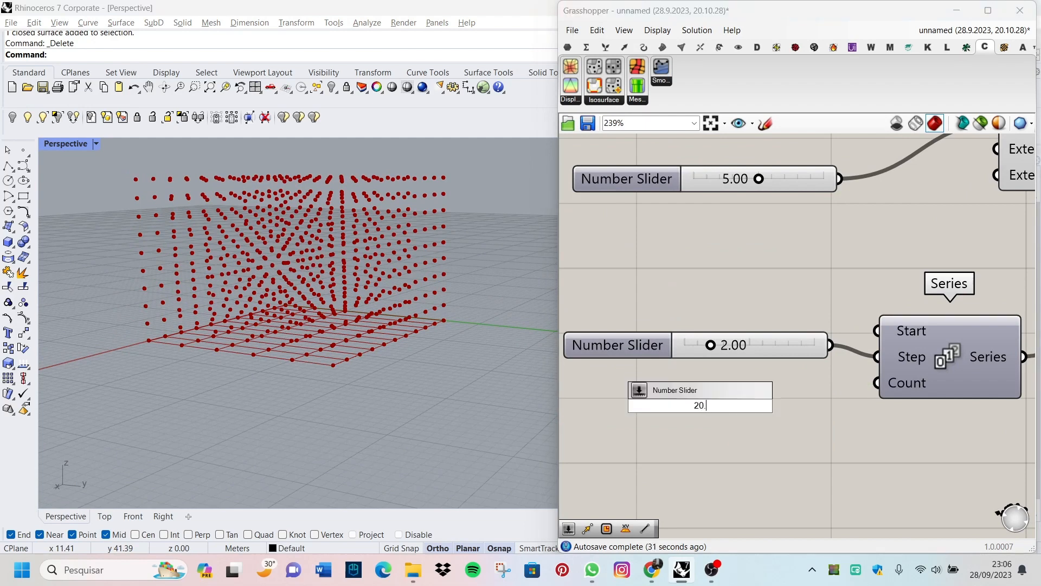
{"action": "type", "text": "20"}
{"action": "key", "text": "Return"}
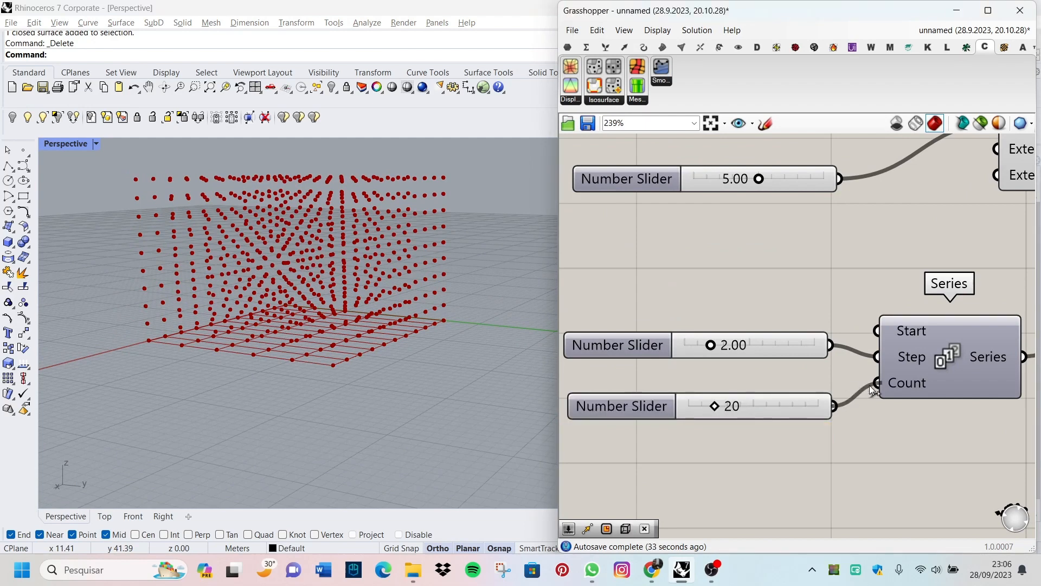
{"action": "left_click_drag", "start_coordinate": [869, 389], "coordinate": [872, 388]}
Step: Set the Series Count slider to 13
{"action": "scroll", "coordinate": [467, 426], "scroll_direction": "down", "scroll_amount": 8}
{"action": "scroll", "coordinate": [464, 404], "scroll_direction": "up", "scroll_amount": 6}
{"action": "right_click_drag", "start_coordinate": [460, 362], "coordinate": [448, 359]}
{"action": "scroll", "coordinate": [647, 385], "scroll_direction": "up", "scroll_amount": 2}
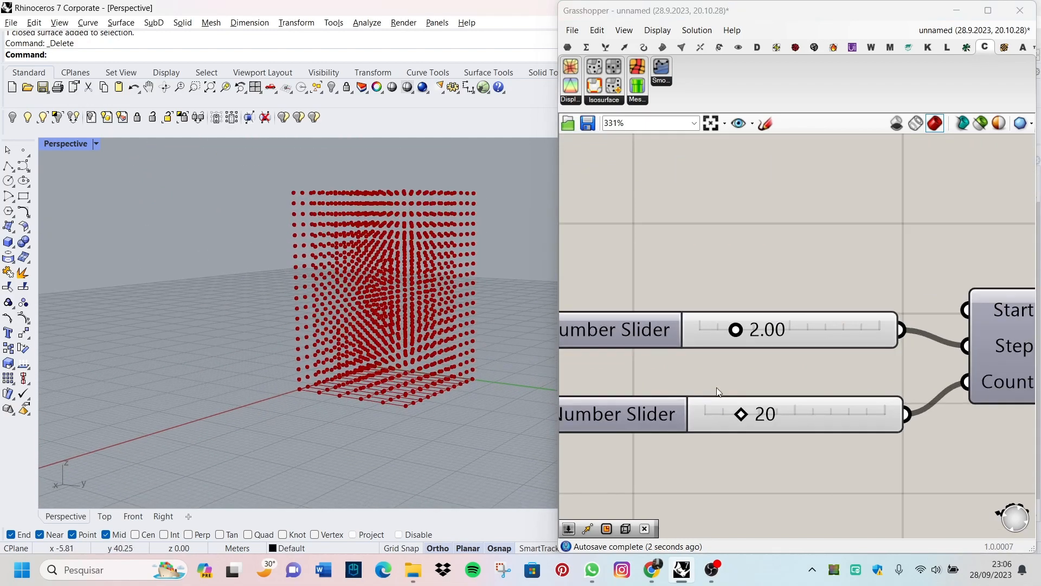
{"action": "left_click_drag", "start_coordinate": [730, 415], "coordinate": [727, 415]}
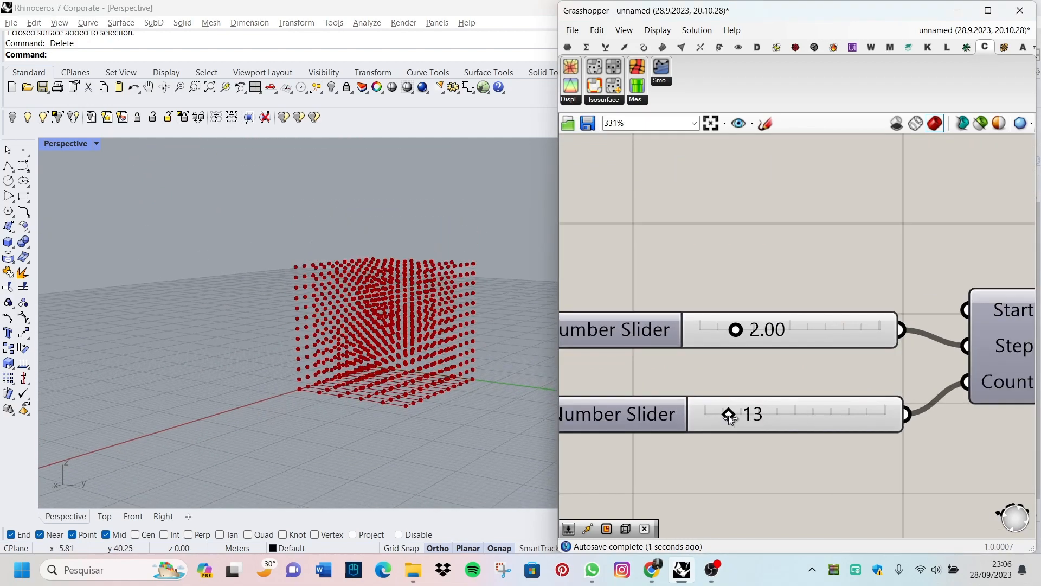
Step: Examine the layers of stacked points above the base grid in the Perspective viewport
{"action": "scroll", "coordinate": [311, 388], "scroll_direction": "down", "scroll_amount": 3}
{"action": "scroll", "coordinate": [332, 368], "scroll_direction": "up", "scroll_amount": 6}
{"action": "scroll", "coordinate": [266, 386], "scroll_direction": "down", "scroll_amount": 5}
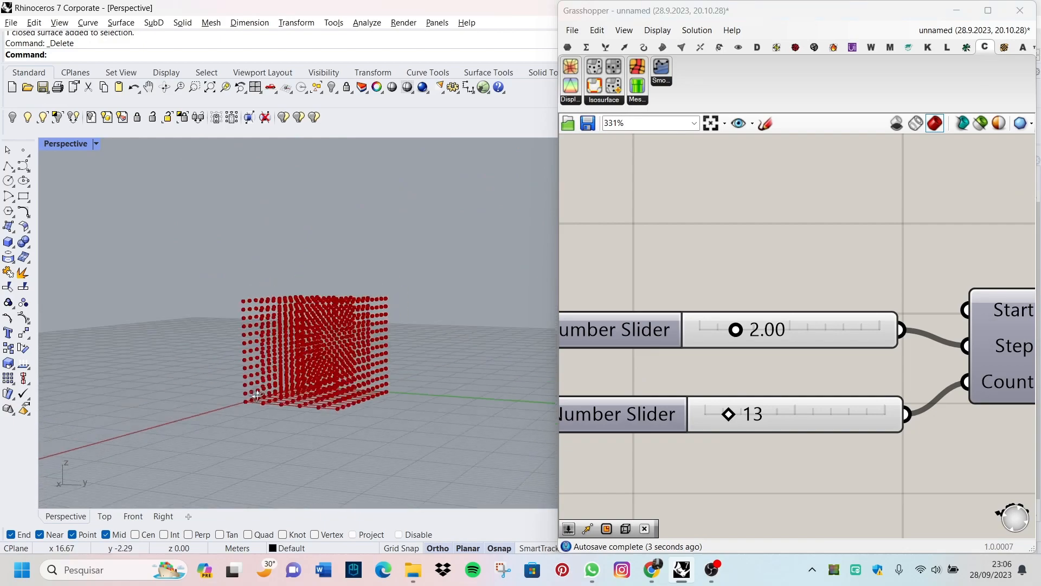
{"action": "scroll", "coordinate": [340, 317], "scroll_direction": "up", "scroll_amount": 8}
{"action": "scroll", "coordinate": [351, 281], "scroll_direction": "down", "scroll_amount": 5}
{"action": "scroll", "coordinate": [315, 355], "scroll_direction": "up", "scroll_amount": 6}
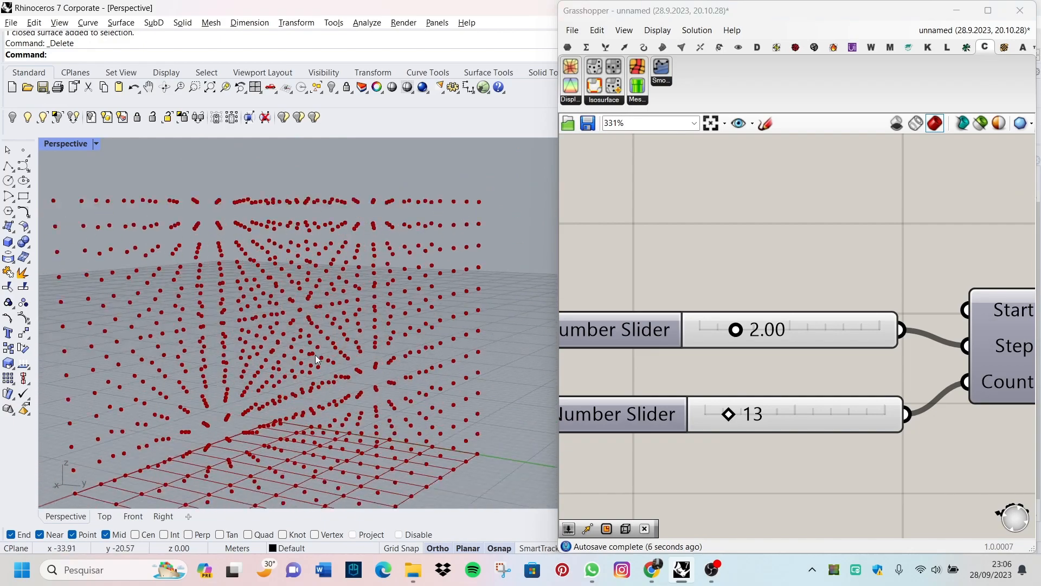
{"action": "scroll", "coordinate": [314, 354], "scroll_direction": "down", "scroll_amount": 4}
{"action": "scroll", "coordinate": [314, 436], "scroll_direction": "up", "scroll_amount": 4}
{"action": "scroll", "coordinate": [314, 438], "scroll_direction": "down", "scroll_amount": 2}
{"action": "scroll", "coordinate": [314, 438], "scroll_direction": "up", "scroll_amount": 5}
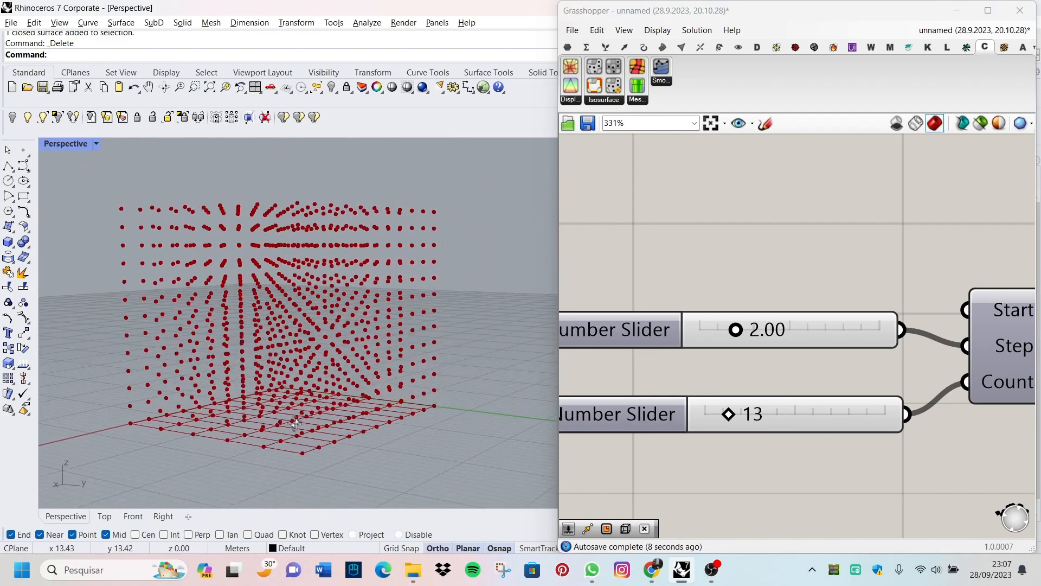
{"action": "scroll", "coordinate": [293, 466], "scroll_direction": "down", "scroll_amount": 4}
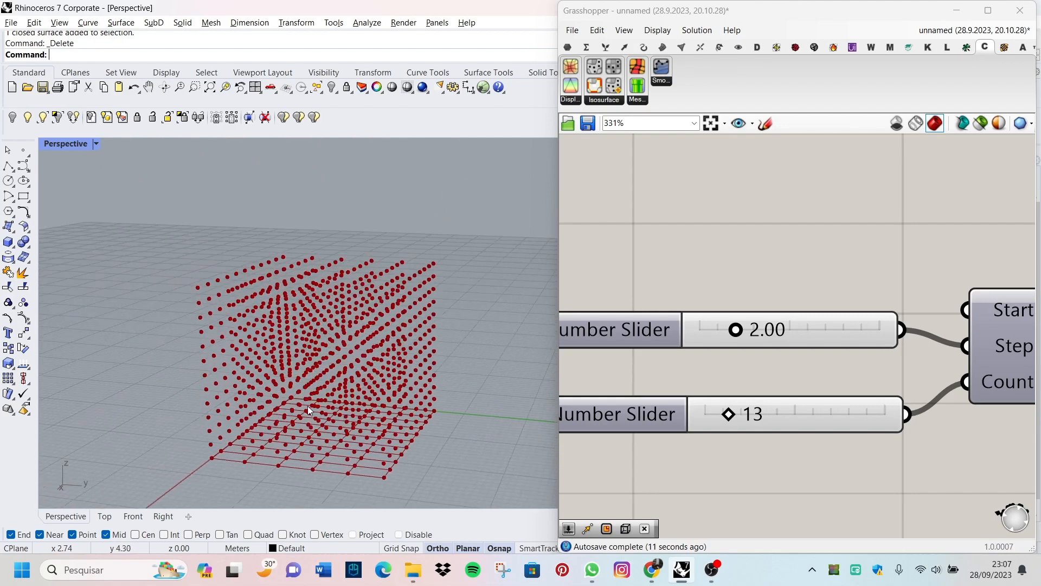
{"action": "scroll", "coordinate": [387, 461], "scroll_direction": "up", "scroll_amount": 3}
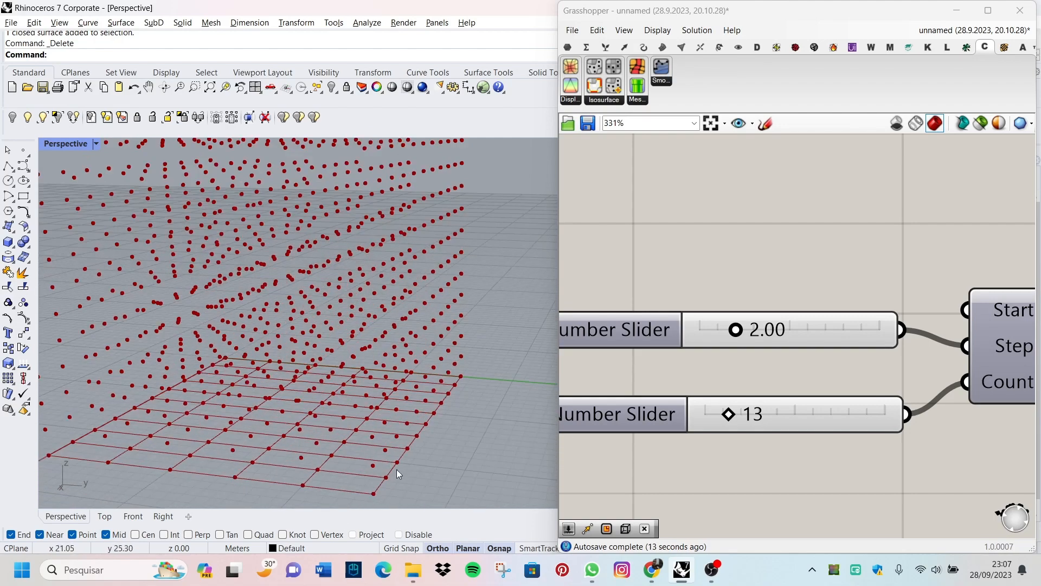
{"action": "scroll", "coordinate": [396, 470], "scroll_direction": "down", "scroll_amount": 3}
{"action": "scroll", "coordinate": [801, 313], "scroll_direction": "down", "scroll_amount": 5}
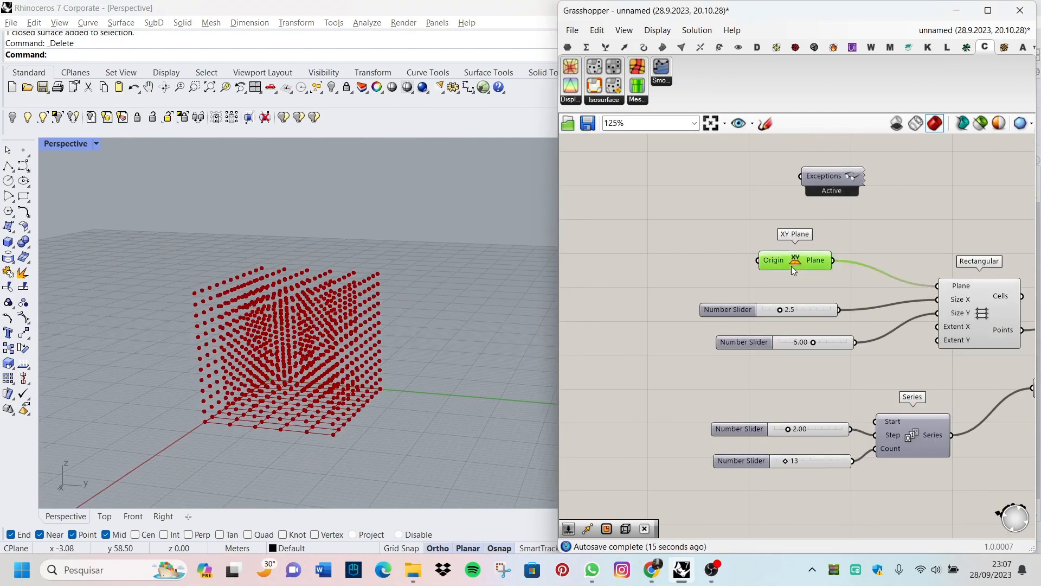
Step: Turn off the preview of the XY Plane and Rectangular grid components so only the moved points are displayed
{"action": "right_click", "coordinate": [791, 265]}
{"action": "scroll", "coordinate": [437, 370], "scroll_direction": "up", "scroll_amount": 4}
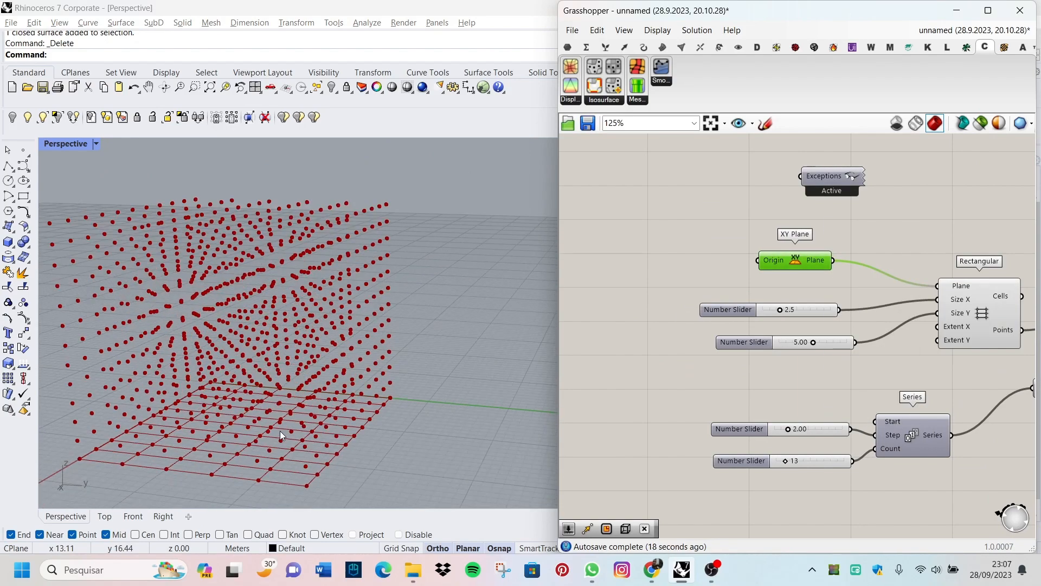
{"action": "scroll", "coordinate": [739, 358], "scroll_direction": "down", "scroll_amount": 7}
{"action": "scroll", "coordinate": [837, 344], "scroll_direction": "up", "scroll_amount": 7}
{"action": "left_click", "coordinate": [707, 360]}
{"action": "scroll", "coordinate": [707, 360], "scroll_direction": "down", "scroll_amount": 4}
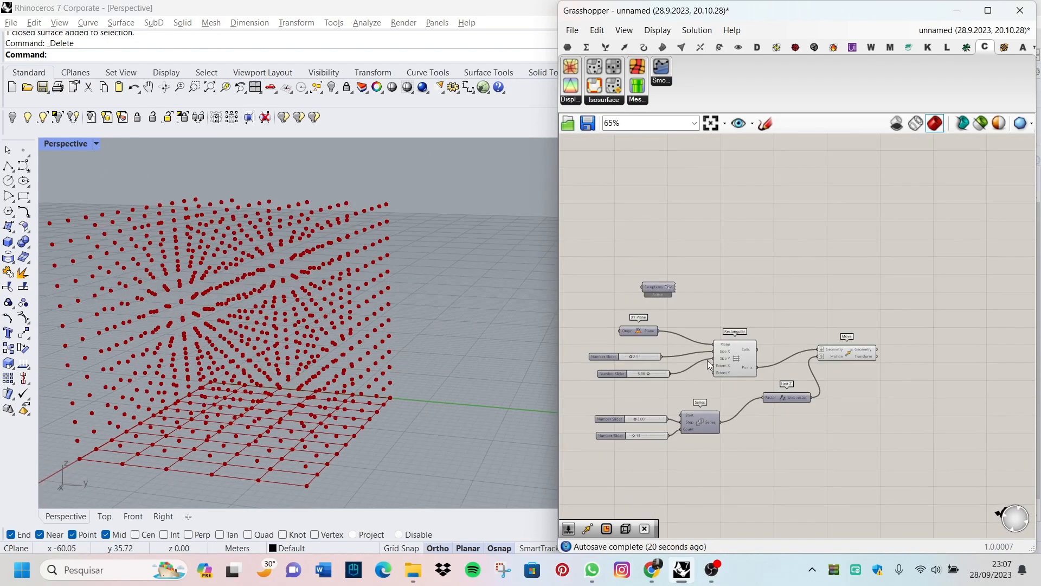
{"action": "scroll", "coordinate": [738, 357], "scroll_direction": "up", "scroll_amount": 2}
{"action": "left_click", "coordinate": [741, 356]}
{"action": "right_click", "coordinate": [763, 271]}
{"action": "left_click", "coordinate": [791, 291]}
{"action": "scroll", "coordinate": [922, 285], "scroll_direction": "up", "scroll_amount": 4}
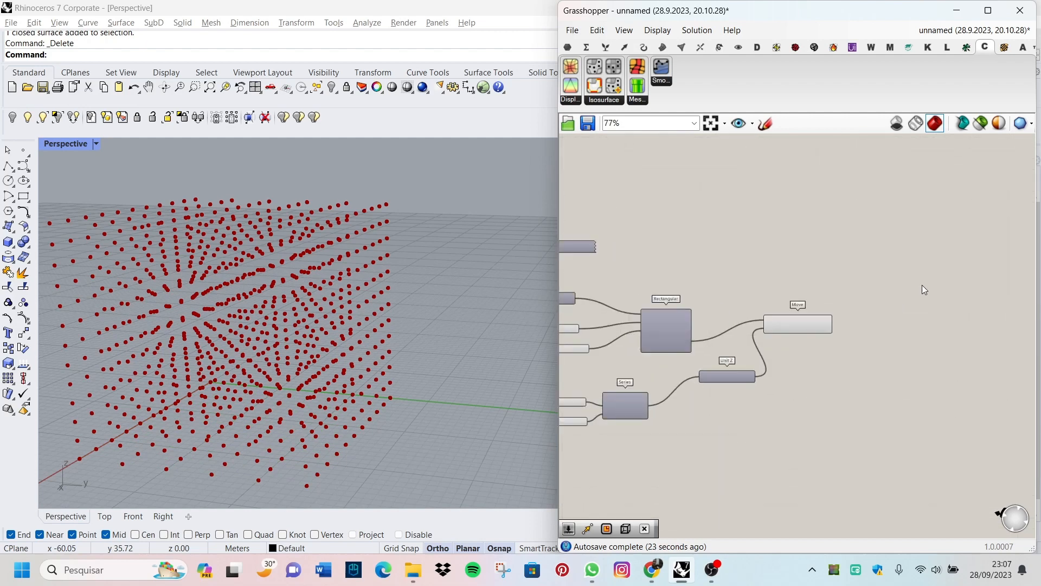
Step: Add a Rectangle component beside the Move component
{"action": "scroll", "coordinate": [887, 279], "scroll_direction": "up", "scroll_amount": 3}
{"action": "scroll", "coordinate": [375, 395], "scroll_direction": "up", "scroll_amount": 2}
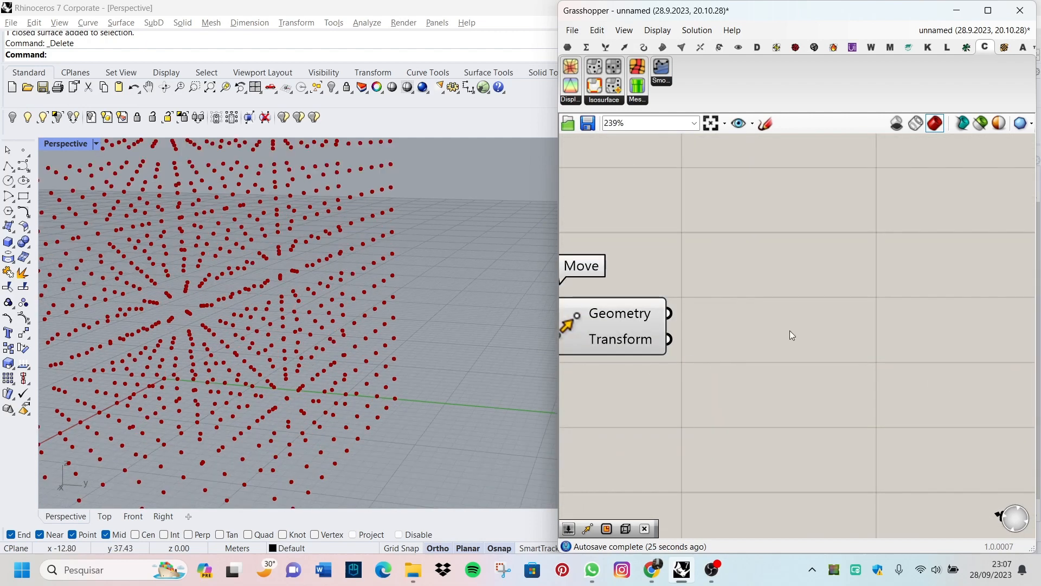
{"action": "scroll", "coordinate": [790, 330], "scroll_direction": "down", "scroll_amount": 1}
{"action": "double_click", "coordinate": [802, 321]}
{"action": "type", "text": "rc"}
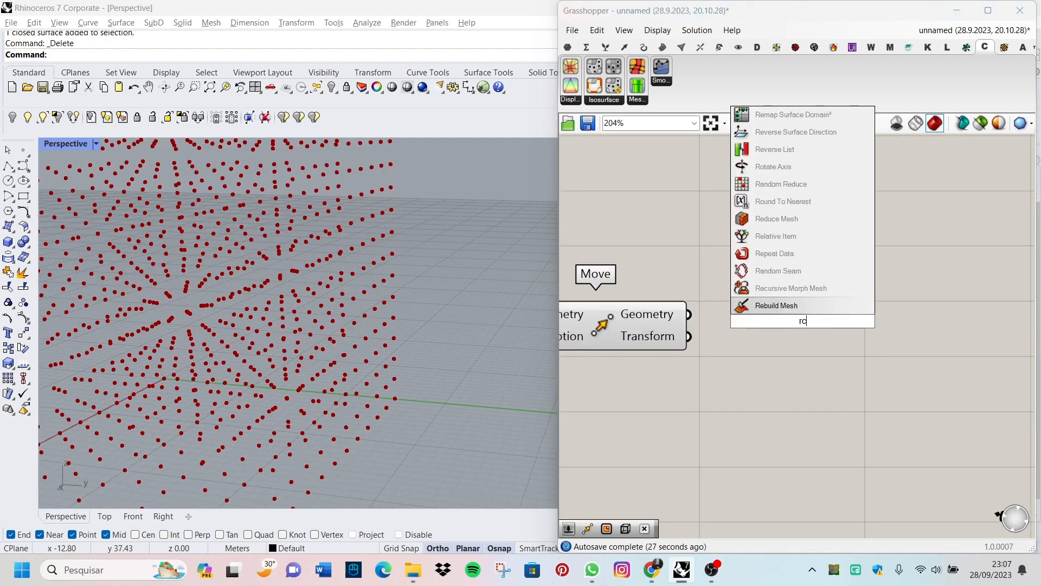
{"action": "key", "text": "BackSpace"}
{"action": "type", "text": "ec"}
{"action": "left_click", "coordinate": [800, 290]}
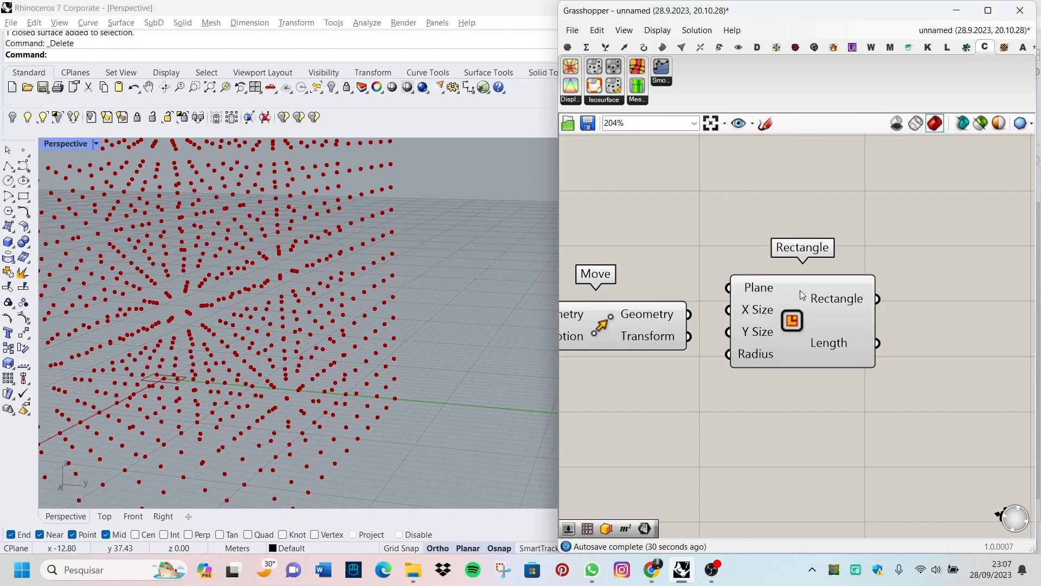
Step: Move the Rectangle component farther from Move and wire Move's Geometry output to the Rectangle's Plane input
{"action": "scroll", "coordinate": [720, 339], "scroll_direction": "down", "scroll_amount": 1}
{"action": "scroll", "coordinate": [744, 326], "scroll_direction": "up", "scroll_amount": 2}
{"action": "left_click_drag", "start_coordinate": [777, 322], "coordinate": [847, 322]}
{"action": "left_click_drag", "start_coordinate": [677, 316], "coordinate": [789, 284]}
{"action": "right_click_drag", "start_coordinate": [231, 354], "coordinate": [303, 305]}
{"action": "scroll", "coordinate": [331, 316], "scroll_direction": "up", "scroll_amount": 5}
{"action": "scroll", "coordinate": [331, 316], "scroll_direction": "down", "scroll_amount": 5}
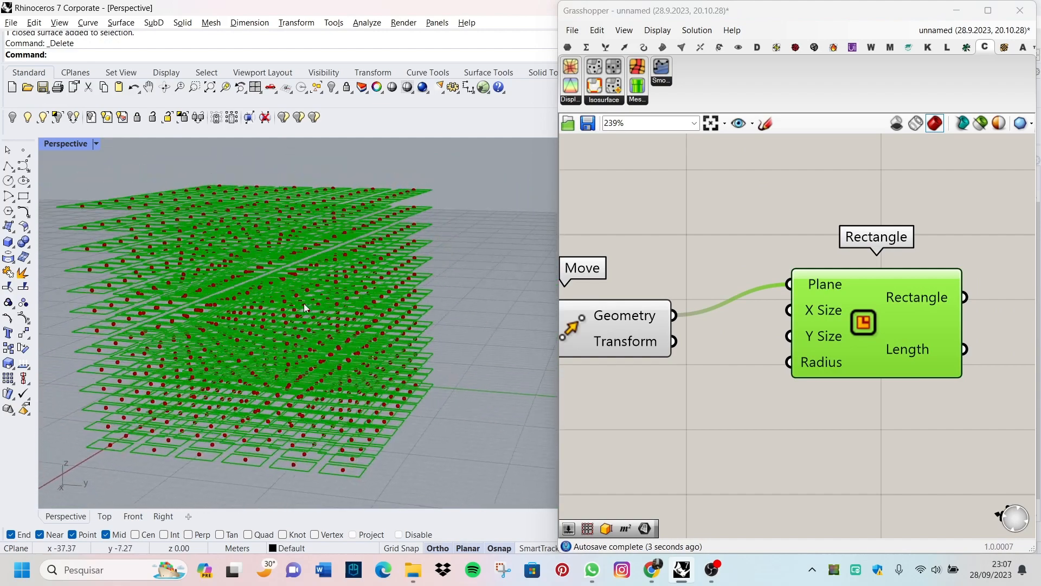
Step: Examine the rectangles generated at the moved points and the component layout on the canvas
{"action": "scroll", "coordinate": [304, 304], "scroll_direction": "up", "scroll_amount": 5}
{"action": "right_click_drag", "start_coordinate": [964, 366], "coordinate": [963, 356]}
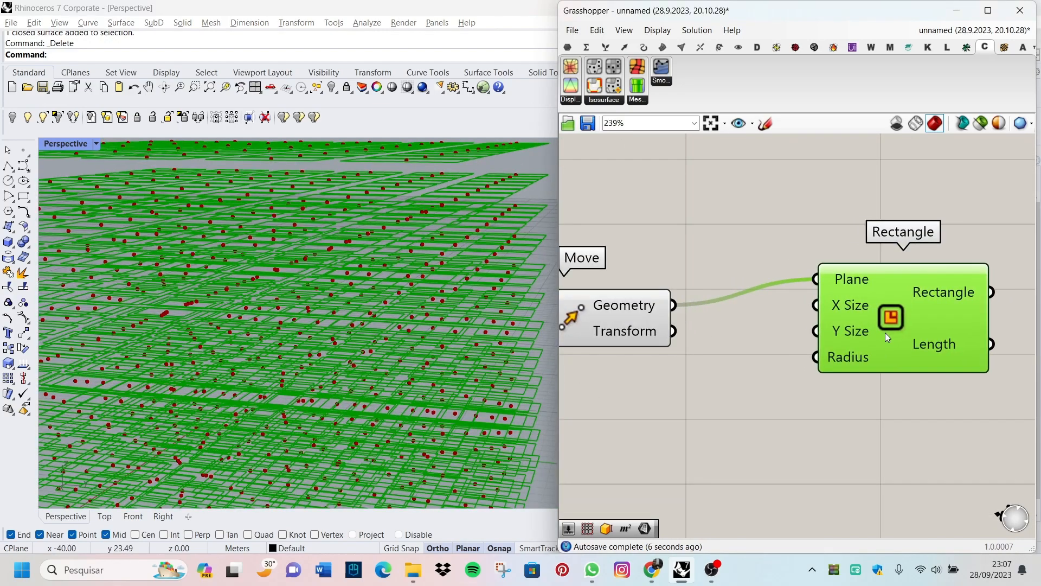
{"action": "scroll", "coordinate": [885, 333], "scroll_direction": "down", "scroll_amount": 3}
{"action": "scroll", "coordinate": [778, 379], "scroll_direction": "down", "scroll_amount": 2}
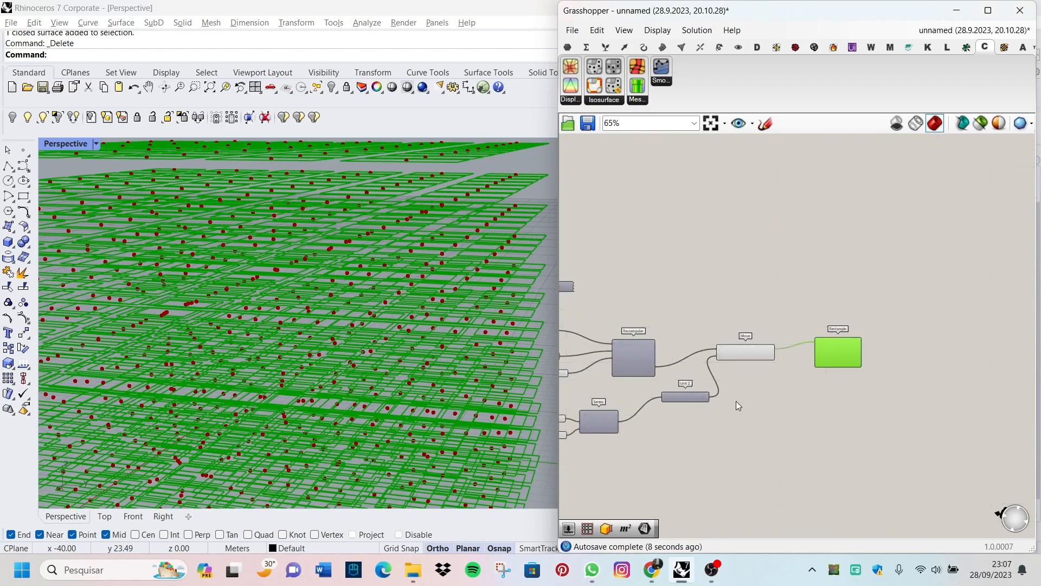
{"action": "scroll", "coordinate": [778, 379], "scroll_direction": "up", "scroll_amount": 5}
{"action": "scroll", "coordinate": [347, 378], "scroll_direction": "down", "scroll_amount": 3}
{"action": "scroll", "coordinate": [347, 378], "scroll_direction": "down", "scroll_amount": 2}
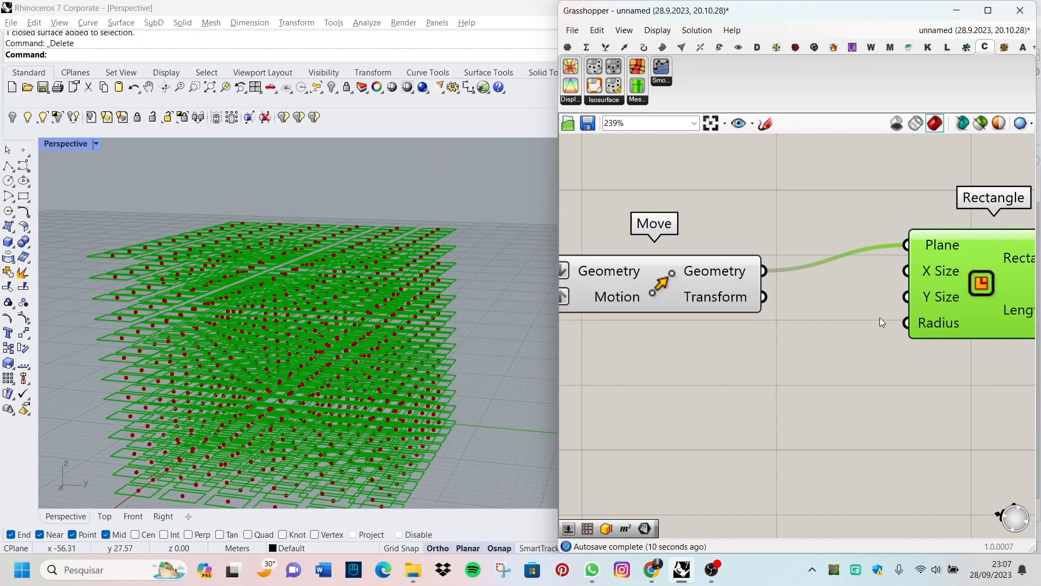
Step: Add a number slider with the value 2.00 and place it below Move, beside the Rectangle component's inputs
{"action": "scroll", "coordinate": [880, 317], "scroll_direction": "down", "scroll_amount": 2}
{"action": "scroll", "coordinate": [880, 333], "scroll_direction": "up", "scroll_amount": 4}
{"action": "left_click", "coordinate": [655, 389]}
{"action": "double_click", "coordinate": [655, 389]}
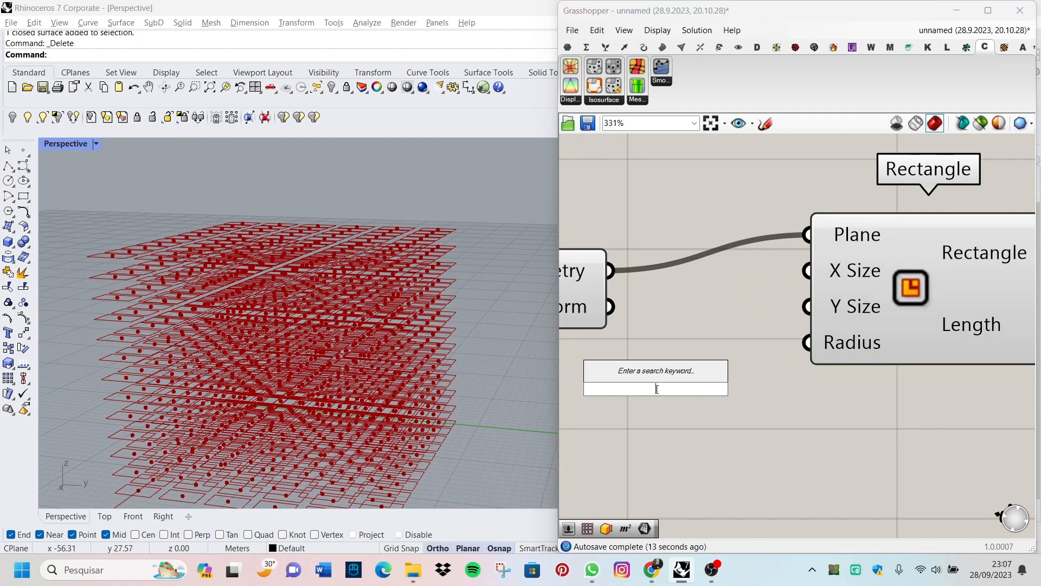
{"action": "key", "text": "Return"}
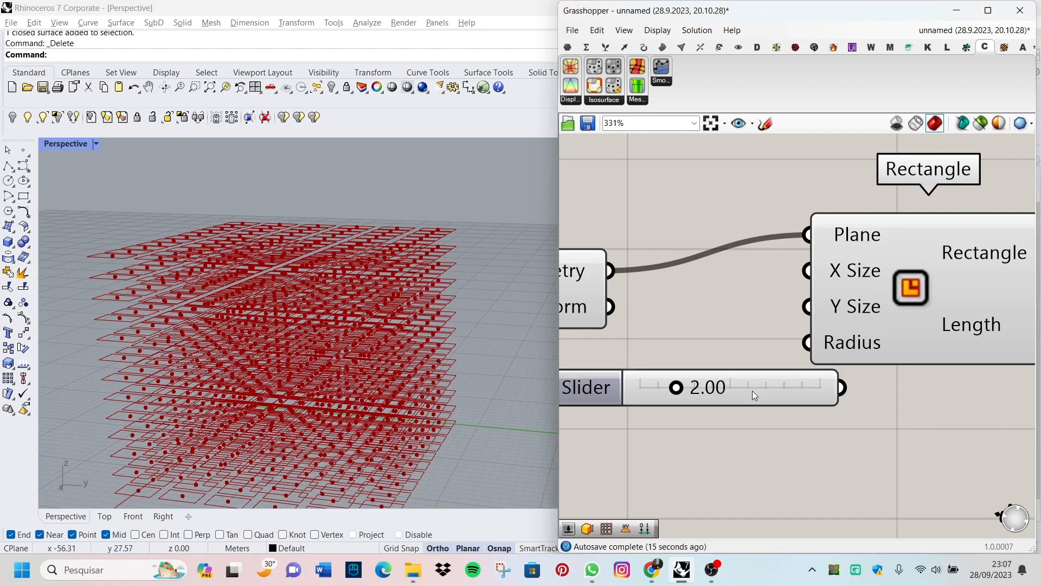
{"action": "left_click_drag", "start_coordinate": [753, 391], "coordinate": [682, 367]}
Step: Wire the 2.00 slider to both the X Size and Y Size inputs of the Rectangle component
{"action": "left_click_drag", "start_coordinate": [799, 273], "coordinate": [803, 271]}
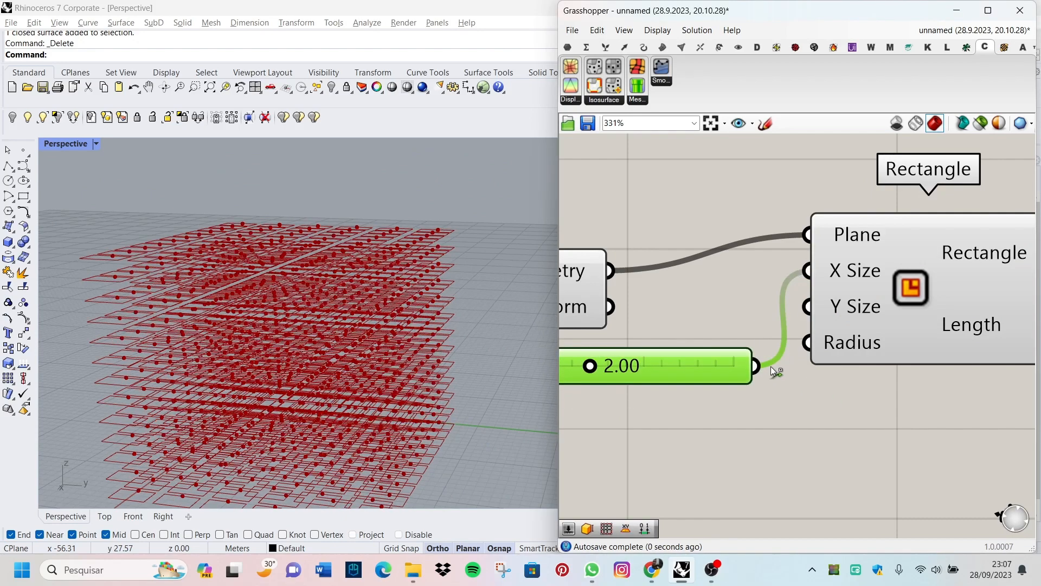
{"action": "left_click_drag", "start_coordinate": [807, 311], "coordinate": [807, 312], "text": "shift"}
{"action": "scroll", "coordinate": [731, 351], "scroll_direction": "down", "scroll_amount": 5}
{"action": "scroll", "coordinate": [225, 314], "scroll_direction": "down", "scroll_amount": 3}
{"action": "scroll", "coordinate": [230, 309], "scroll_direction": "up", "scroll_amount": 3}
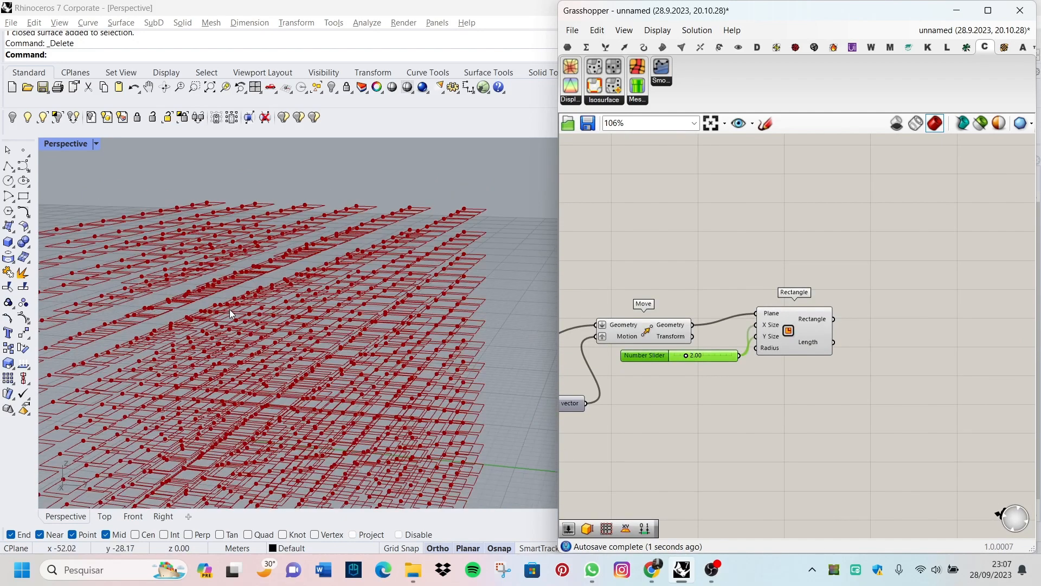
{"action": "scroll", "coordinate": [229, 309], "scroll_direction": "down", "scroll_amount": 2}
{"action": "scroll", "coordinate": [277, 263], "scroll_direction": "up", "scroll_amount": 3}
{"action": "scroll", "coordinate": [832, 347], "scroll_direction": "up", "scroll_amount": 4}
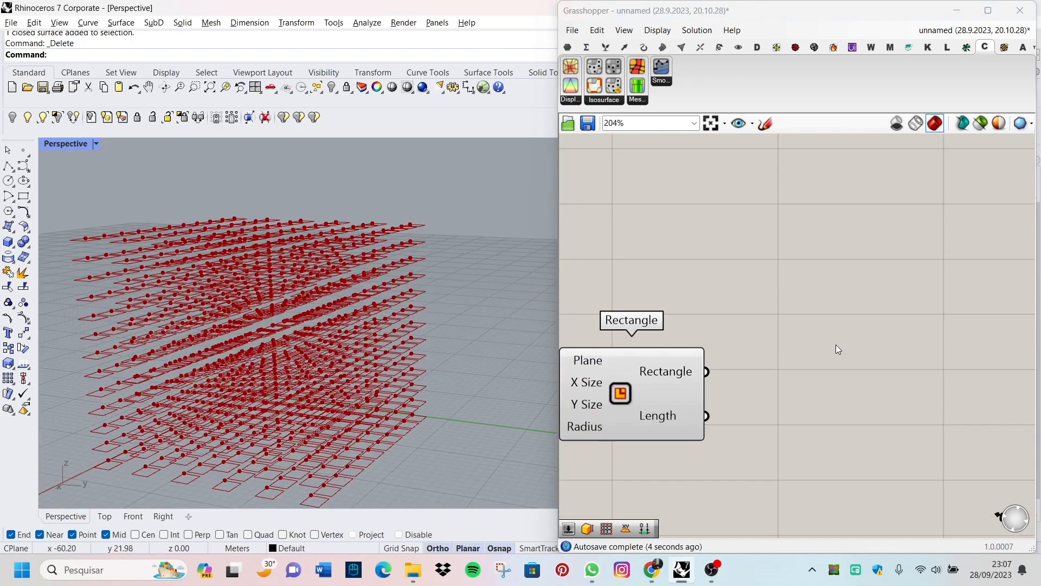
Step: Add a Box Rectangle component beside the Rectangle component
{"action": "double_click", "coordinate": [830, 346]}
{"action": "double_click", "coordinate": [822, 355]}
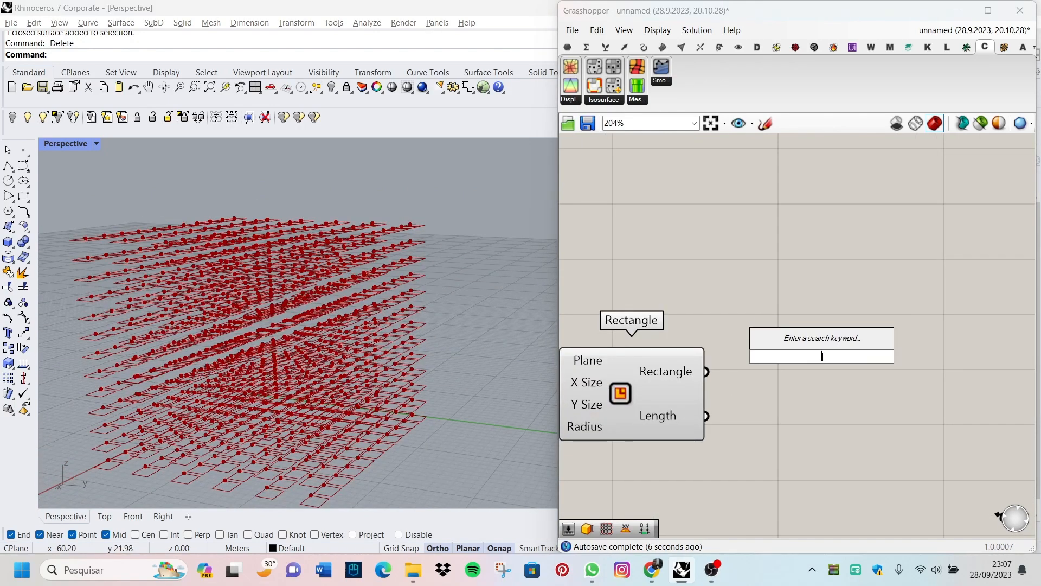
{"action": "type", "text": "bo"}
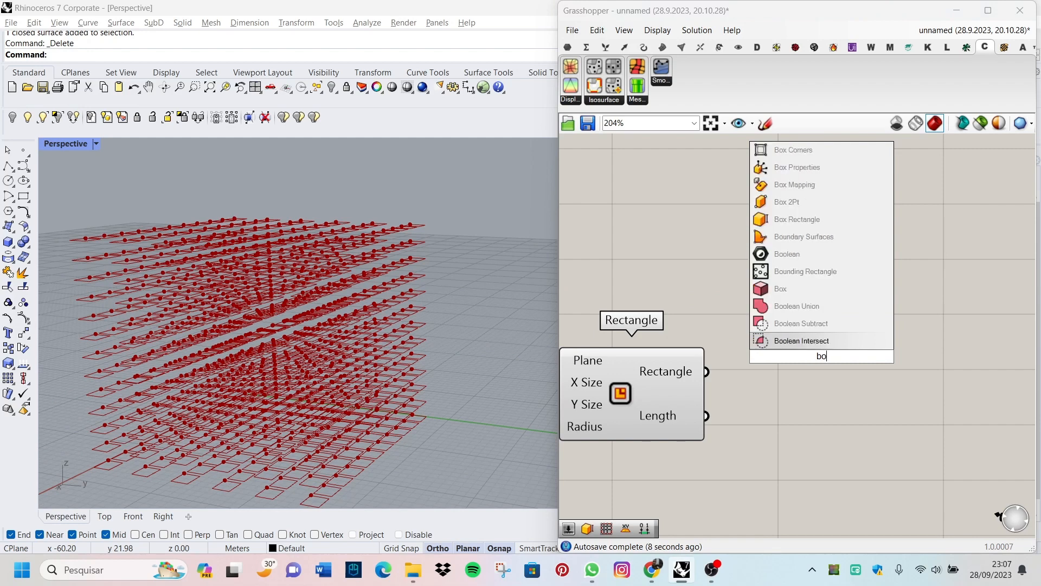
{"action": "type", "text": "x"}
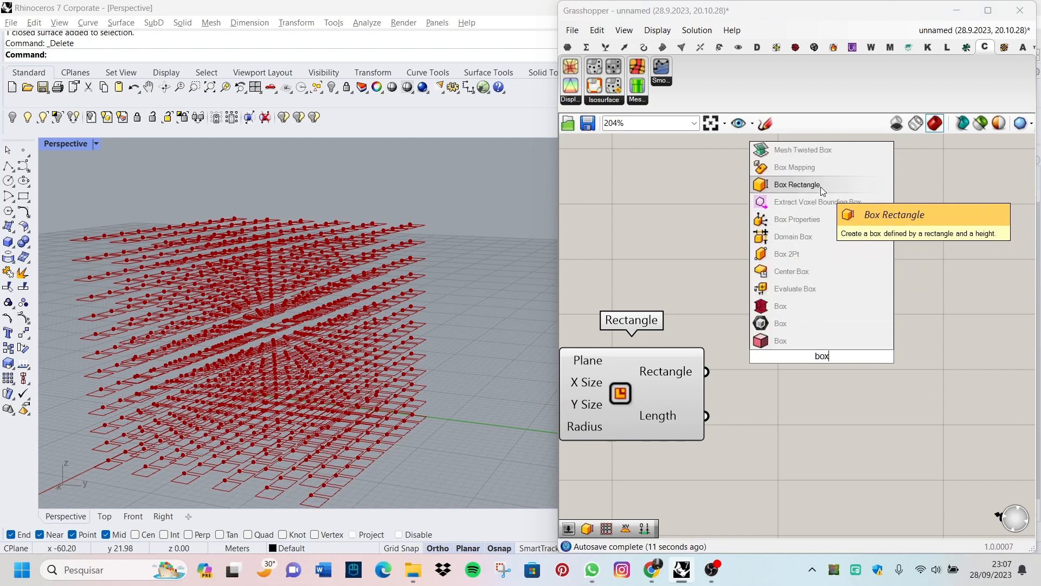
{"action": "left_click", "coordinate": [821, 187]}
{"action": "scroll", "coordinate": [844, 344], "scroll_direction": "down", "scroll_amount": 2}
{"action": "scroll", "coordinate": [816, 352], "scroll_direction": "up", "scroll_amount": 5}
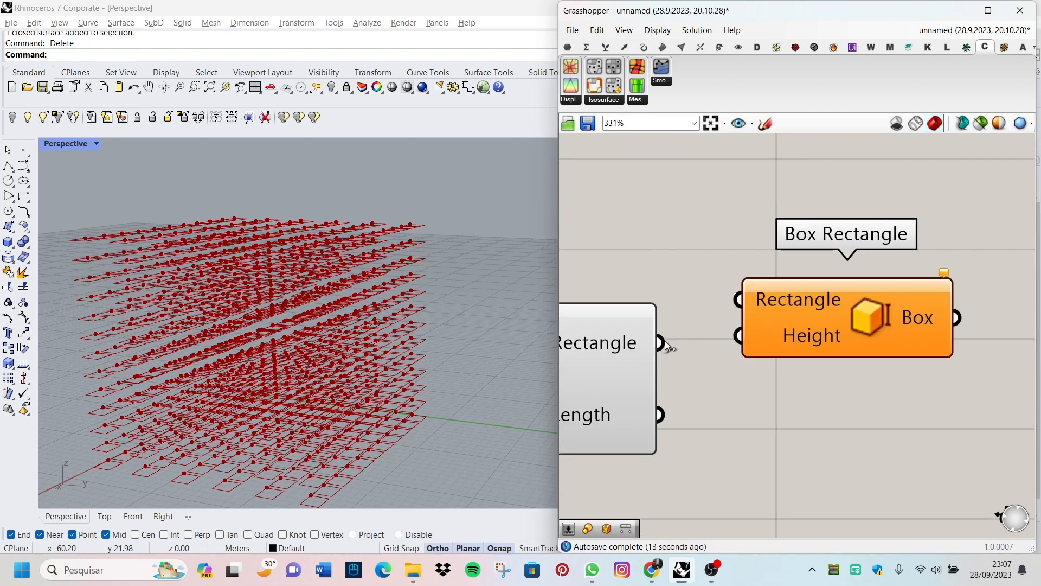
Step: Wire the Rectangle output to Box Rectangle's Rectangle input and move Box Rectangle farther away
{"action": "left_click_drag", "start_coordinate": [683, 332], "coordinate": [743, 301]}
{"action": "left_click_drag", "start_coordinate": [803, 317], "coordinate": [890, 307]}
{"action": "scroll", "coordinate": [862, 295], "scroll_direction": "down", "scroll_amount": 2}
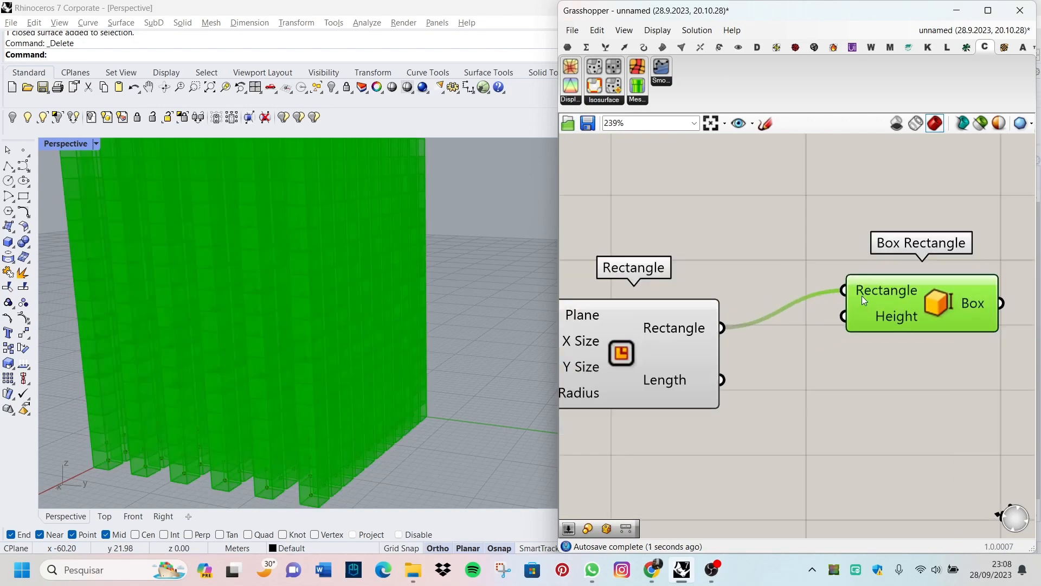
Step: Wire the 2.00 slider to Box Rectangle's Height input and reposition the component slightly lower
{"action": "scroll", "coordinate": [865, 294], "scroll_direction": "up", "scroll_amount": 3}
{"action": "scroll", "coordinate": [335, 339], "scroll_direction": "down", "scroll_amount": 6}
{"action": "scroll", "coordinate": [335, 325], "scroll_direction": "up", "scroll_amount": 6}
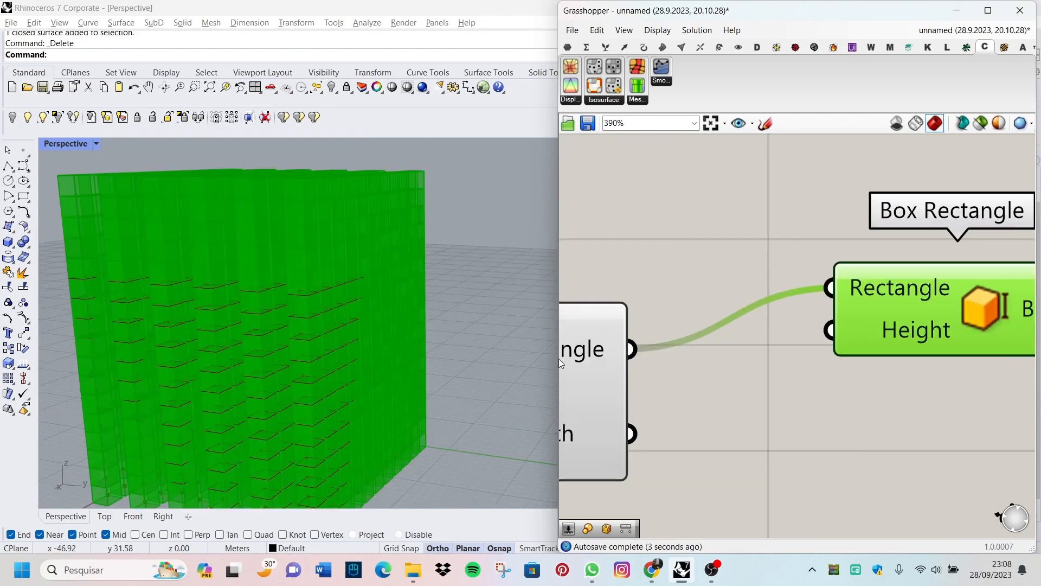
{"action": "scroll", "coordinate": [672, 368], "scroll_direction": "down", "scroll_amount": 3}
{"action": "scroll", "coordinate": [659, 347], "scroll_direction": "up", "scroll_amount": 2}
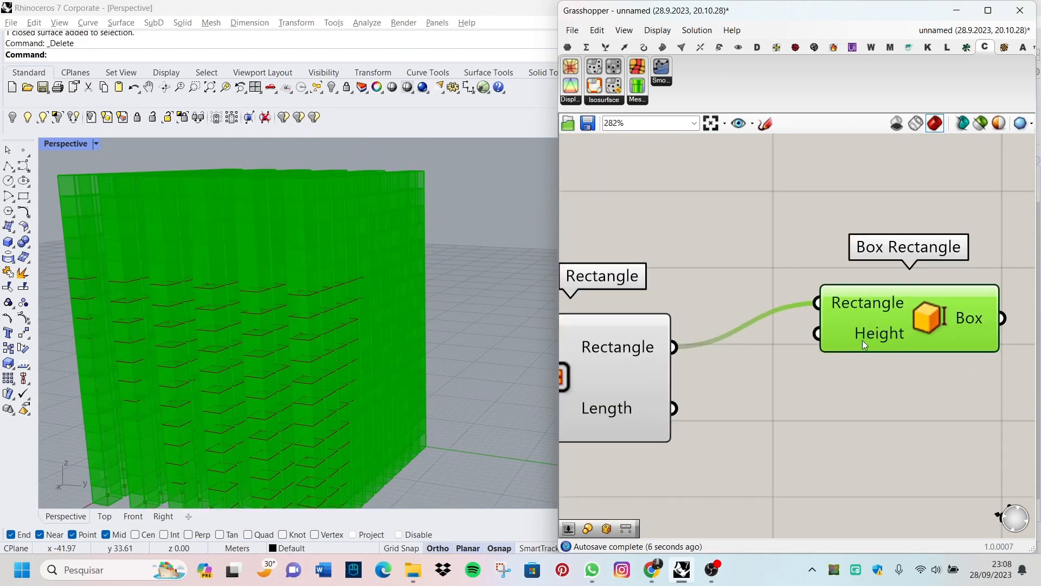
{"action": "scroll", "coordinate": [801, 408], "scroll_direction": "down", "scroll_amount": 5}
{"action": "scroll", "coordinate": [699, 392], "scroll_direction": "up", "scroll_amount": 4}
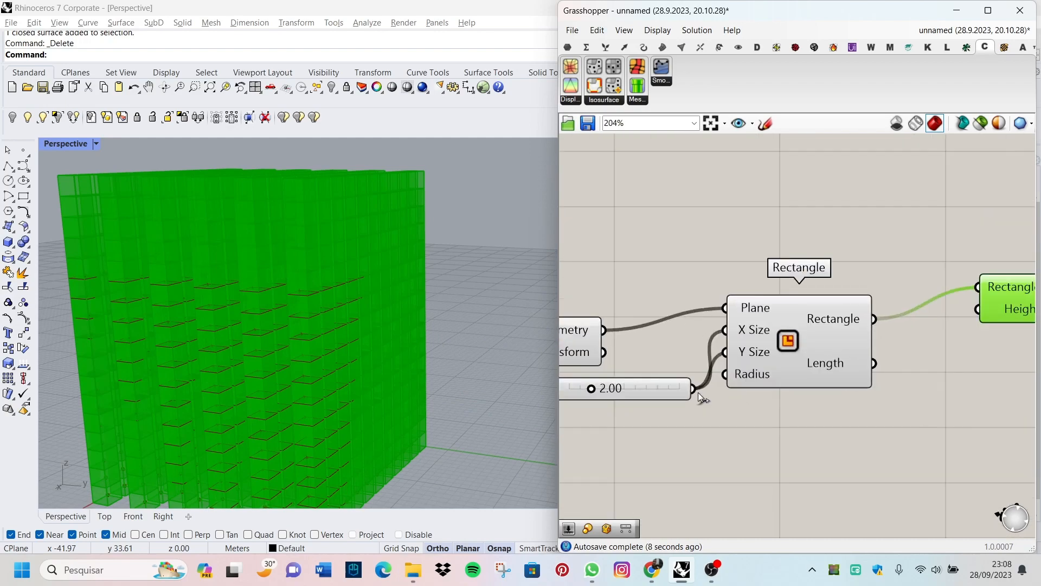
{"action": "left_click_drag", "start_coordinate": [694, 389], "coordinate": [965, 382]}
{"action": "right_click_drag", "start_coordinate": [288, 383], "coordinate": [211, 430]}
{"action": "scroll", "coordinate": [294, 298], "scroll_direction": "up", "scroll_amount": 6}
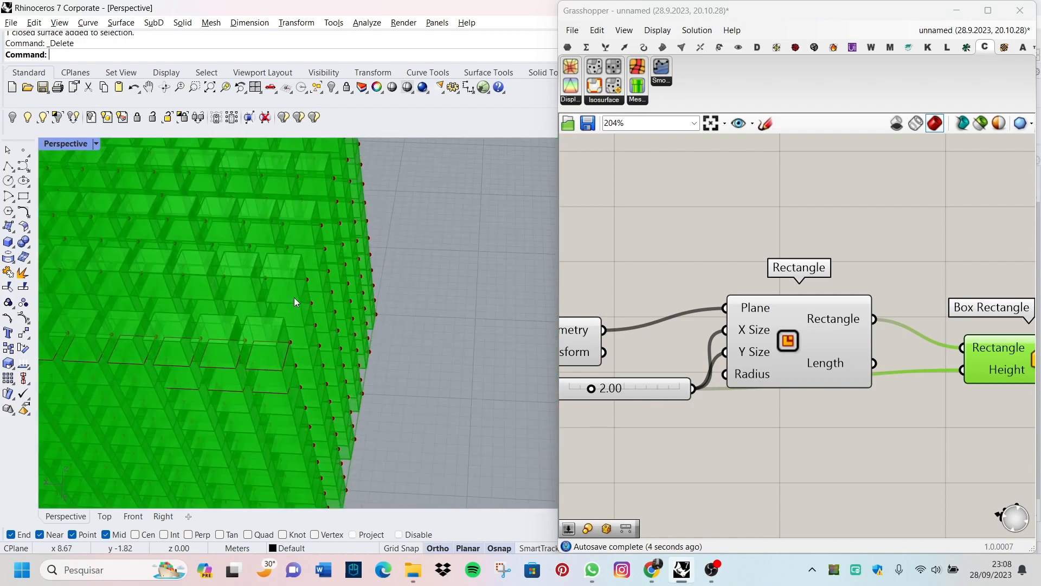
{"action": "right_click_drag", "start_coordinate": [294, 297], "coordinate": [226, 325]}
{"action": "scroll", "coordinate": [977, 347], "scroll_direction": "down", "scroll_amount": 2}
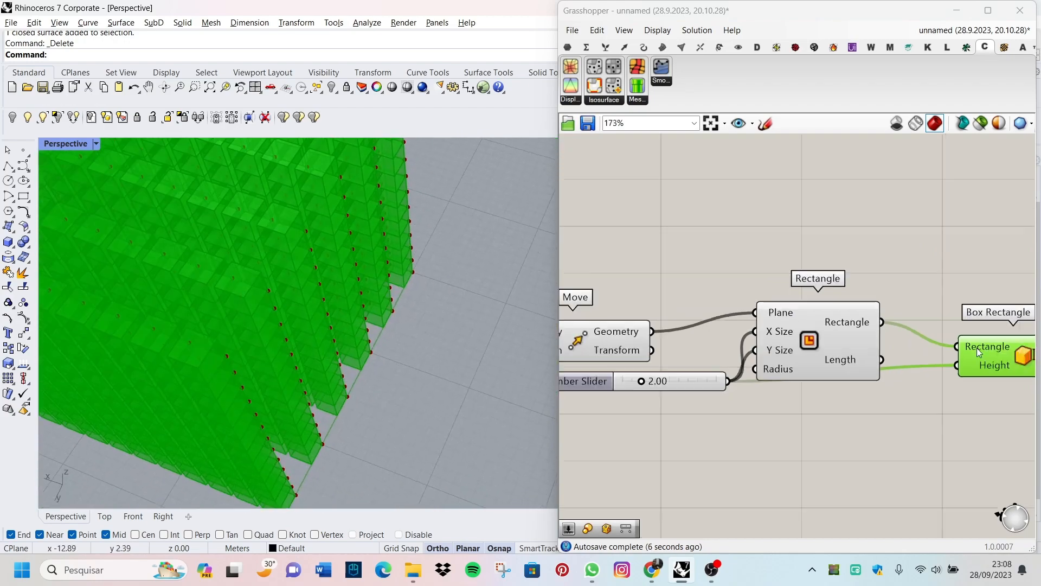
Step: Increase the spacing between the Box Rectangle component and the Rectangle component
{"action": "scroll", "coordinate": [932, 332], "scroll_direction": "down", "scroll_amount": 6}
{"action": "scroll", "coordinate": [977, 342], "scroll_direction": "up", "scroll_amount": 3}
{"action": "left_click_drag", "start_coordinate": [977, 344], "coordinate": [1007, 345]}
{"action": "scroll", "coordinate": [1001, 353], "scroll_direction": "down", "scroll_amount": 8}
{"action": "scroll", "coordinate": [980, 382], "scroll_direction": "up", "scroll_amount": 2}
Step: Turn off the preview of all components except Box Rectangle so only the boxes are displayed
{"action": "left_click_drag", "start_coordinate": [978, 385], "coordinate": [926, 347]}
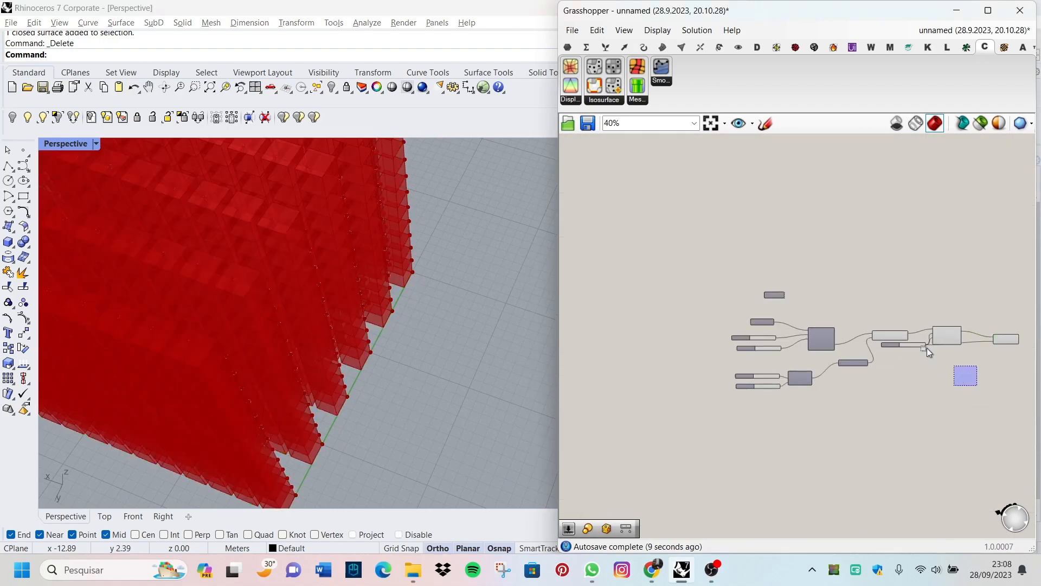
{"action": "key", "text": "ctrl+a"}
{"action": "scroll", "coordinate": [964, 353], "scroll_direction": "up", "scroll_amount": 5}
{"action": "right_click", "coordinate": [887, 282]}
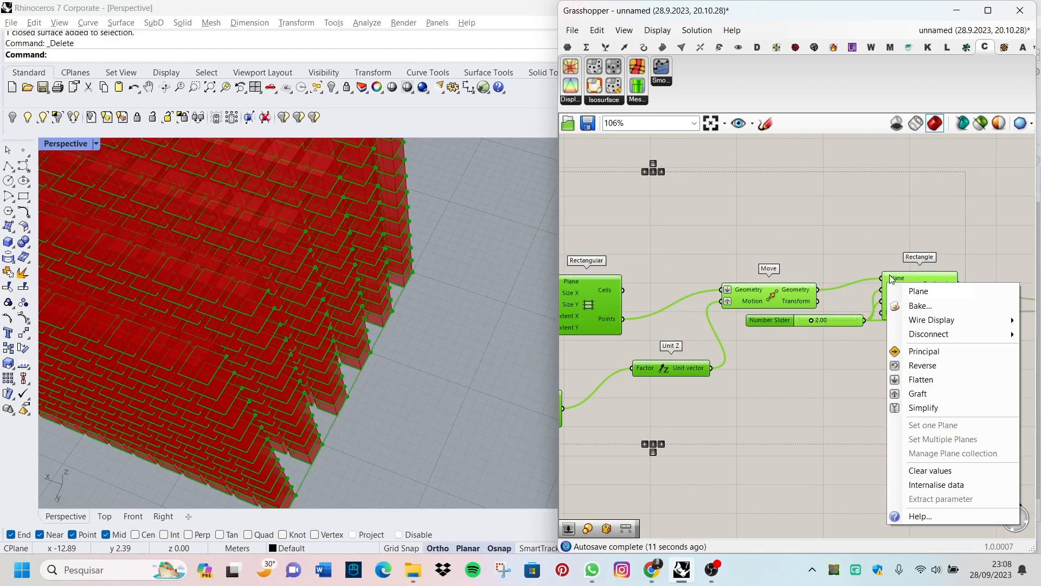
{"action": "right_click", "coordinate": [917, 282]}
{"action": "right_click", "coordinate": [931, 278]}
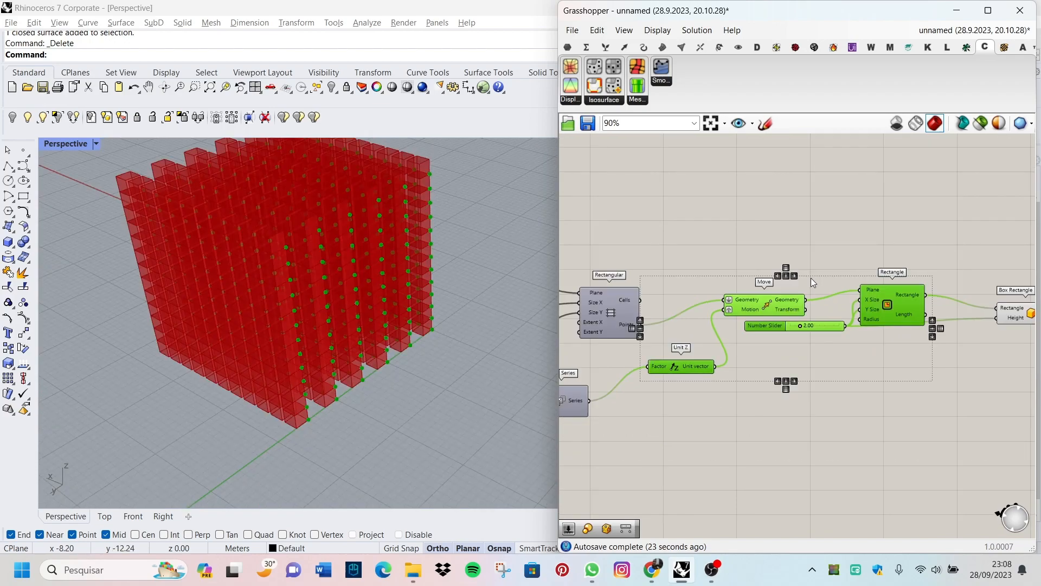
{"action": "right_click", "coordinate": [811, 278]}
{"action": "left_click", "coordinate": [850, 301]}
{"action": "left_click", "coordinate": [775, 374]}
Step: Examine the box lattice in the Perspective viewport and the component layout on the canvas
{"action": "right_click_drag", "start_coordinate": [219, 430], "coordinate": [301, 393]}
{"action": "scroll", "coordinate": [245, 294], "scroll_direction": "up", "scroll_amount": 4}
{"action": "right_click_drag", "start_coordinate": [246, 294], "coordinate": [353, 366]}
{"action": "scroll", "coordinate": [320, 339], "scroll_direction": "down", "scroll_amount": 4}
{"action": "scroll", "coordinate": [881, 335], "scroll_direction": "down", "scroll_amount": 8}
{"action": "scroll", "coordinate": [897, 335], "scroll_direction": "up", "scroll_amount": 5}
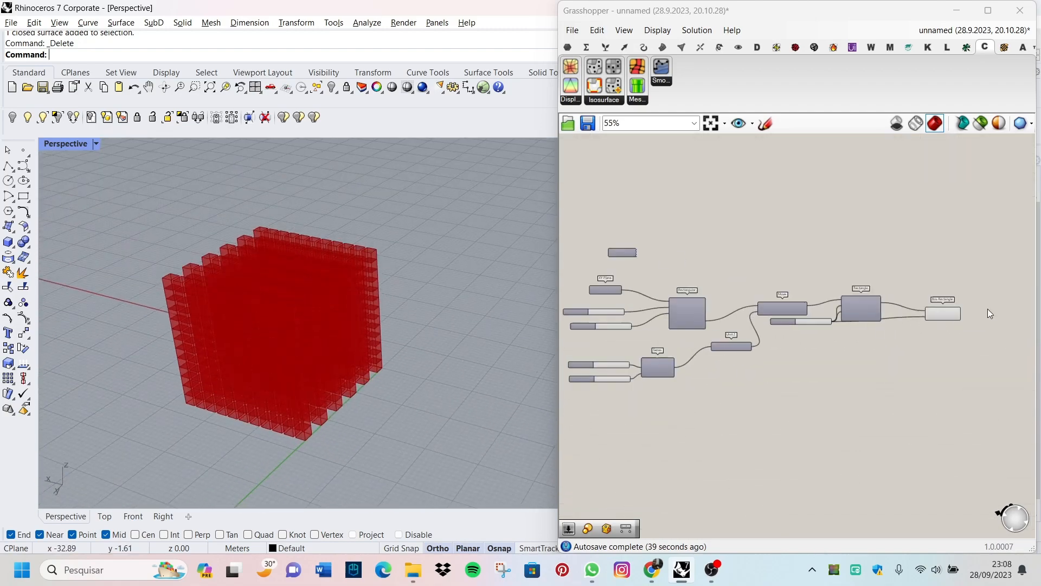
{"action": "scroll", "coordinate": [988, 312], "scroll_direction": "up", "scroll_amount": 3}
{"action": "scroll", "coordinate": [348, 279], "scroll_direction": "down", "scroll_amount": 4}
Step: Place a Rhino point object at the bottom corner of the box lattice on the green axis
{"action": "left_click", "coordinate": [23, 150]}
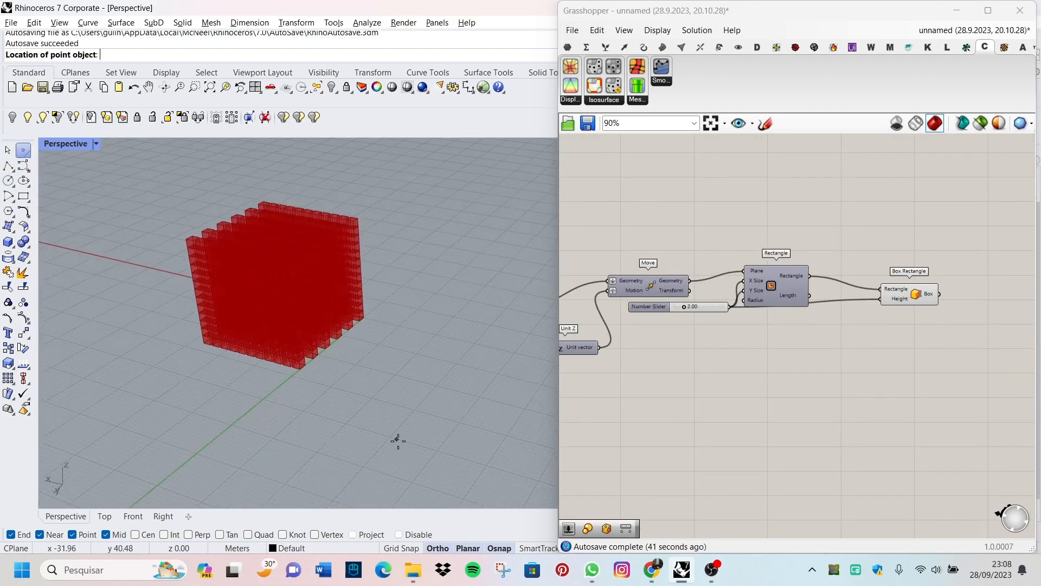
{"action": "scroll", "coordinate": [230, 318], "scroll_direction": "up", "scroll_amount": 10}
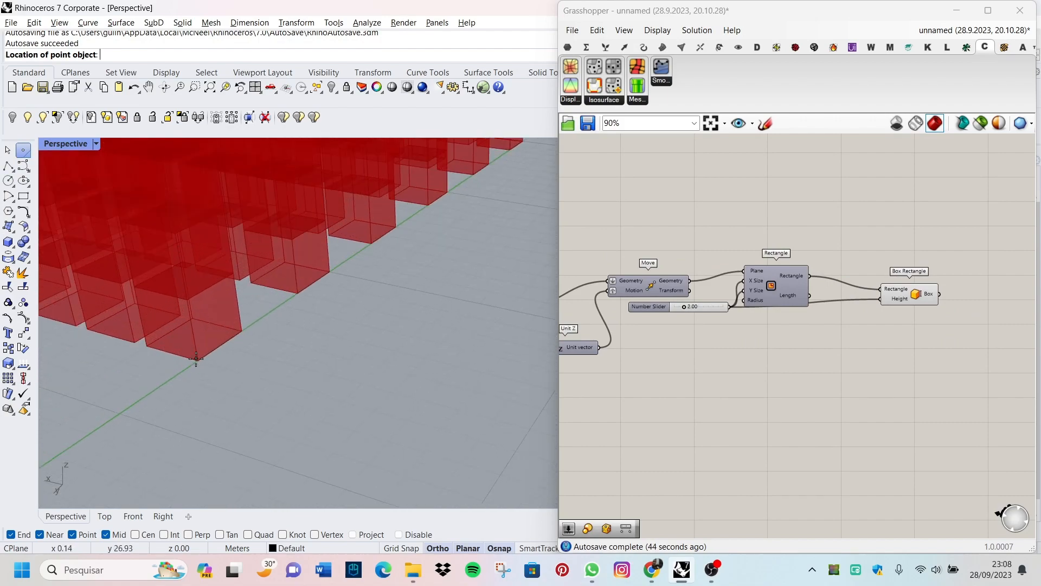
{"action": "left_click", "coordinate": [197, 358]}
{"action": "scroll", "coordinate": [260, 389], "scroll_direction": "down", "scroll_amount": 4}
{"action": "scroll", "coordinate": [284, 447], "scroll_direction": "up", "scroll_amount": 10}
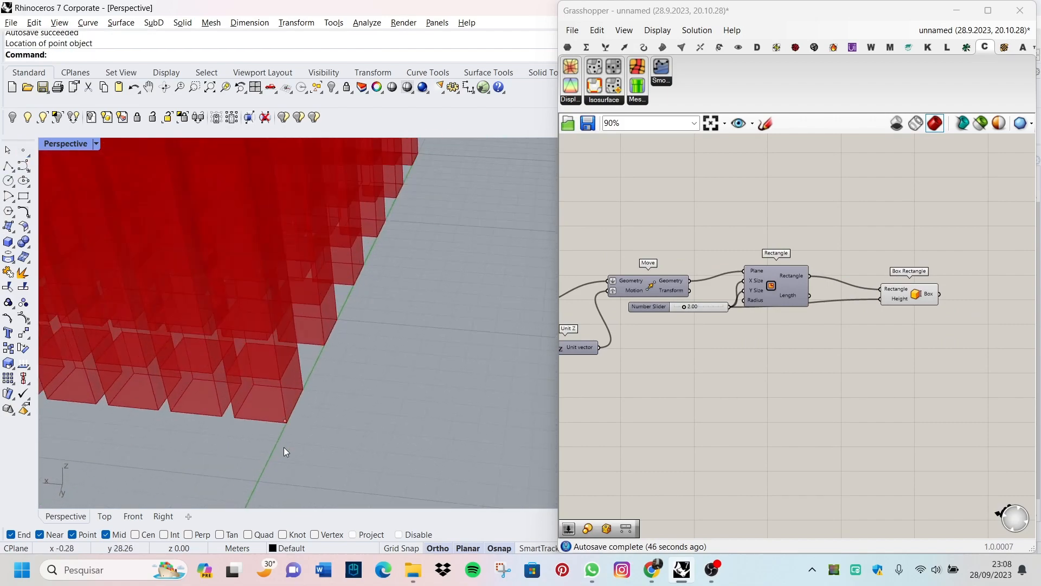
{"action": "scroll", "coordinate": [311, 396], "scroll_direction": "down", "scroll_amount": 10}
{"action": "right_click_drag", "start_coordinate": [352, 378], "coordinate": [295, 392]}
{"action": "scroll", "coordinate": [258, 351], "scroll_direction": "up", "scroll_amount": 3}
{"action": "scroll", "coordinate": [844, 288], "scroll_direction": "down", "scroll_amount": 1}
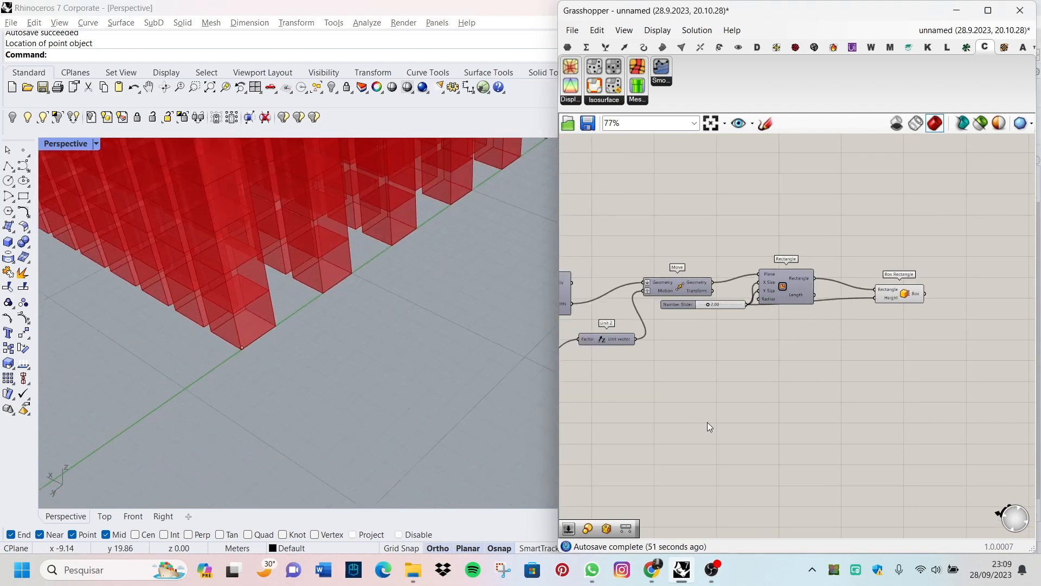
Step: Add a Point parameter to an empty area of the canvas below the Rectangle component
{"action": "double_click", "coordinate": [707, 422]}
{"action": "type", "text": "po"}
{"action": "key", "text": "Return"}
{"action": "double_click", "coordinate": [707, 422]}
{"action": "type", "text": "P"}
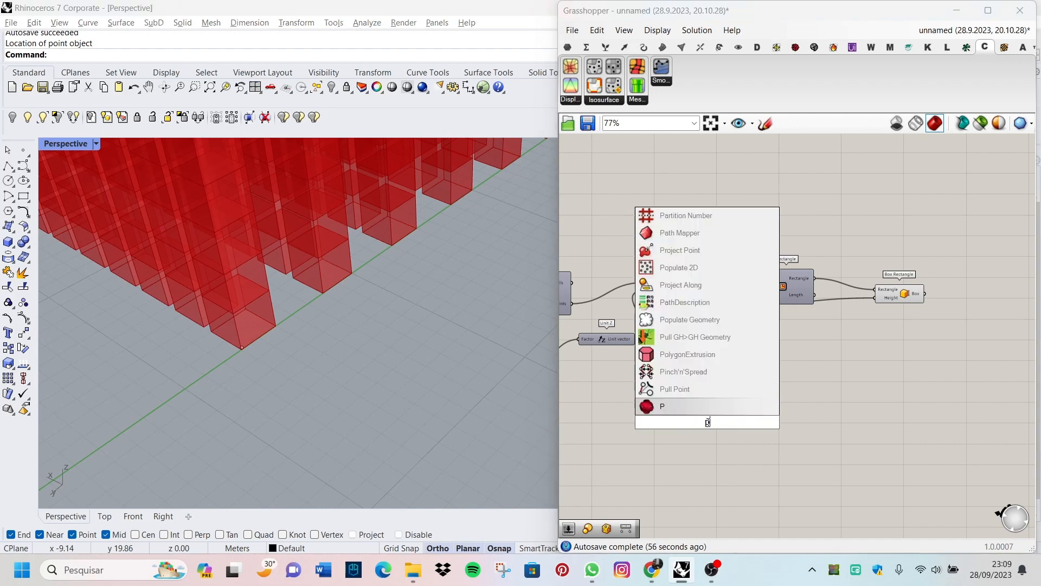
{"action": "type", "text": "oint"}
{"action": "key", "text": "Return"}
{"action": "scroll", "coordinate": [689, 437], "scroll_direction": "up", "scroll_amount": 5}
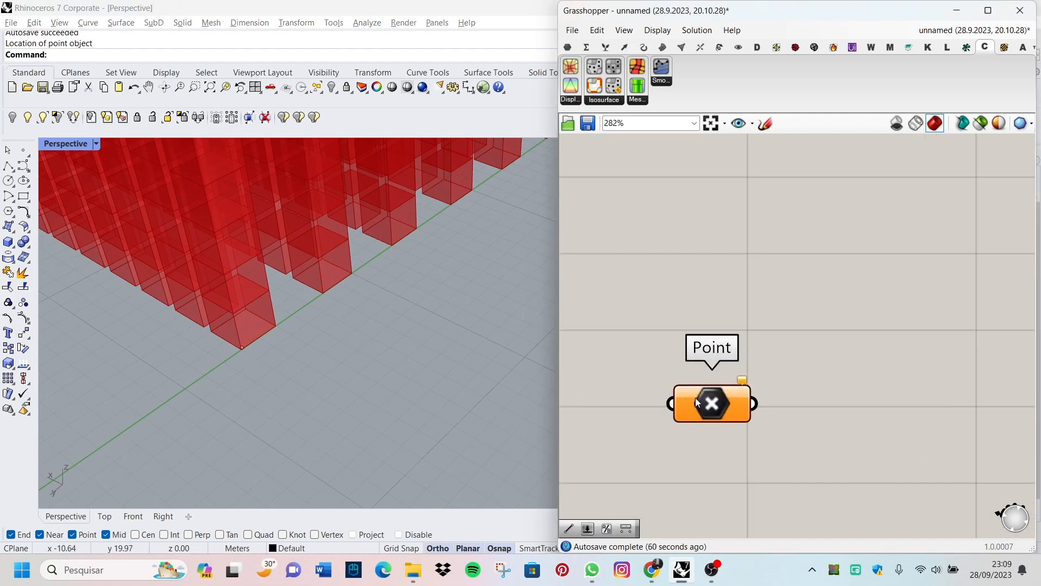
Step: Reference the Rhino point at the lattice corner in the Point parameter and move the parameter below Box Rectangle
{"action": "right_click", "coordinate": [705, 404]}
{"action": "left_click", "coordinate": [795, 454]}
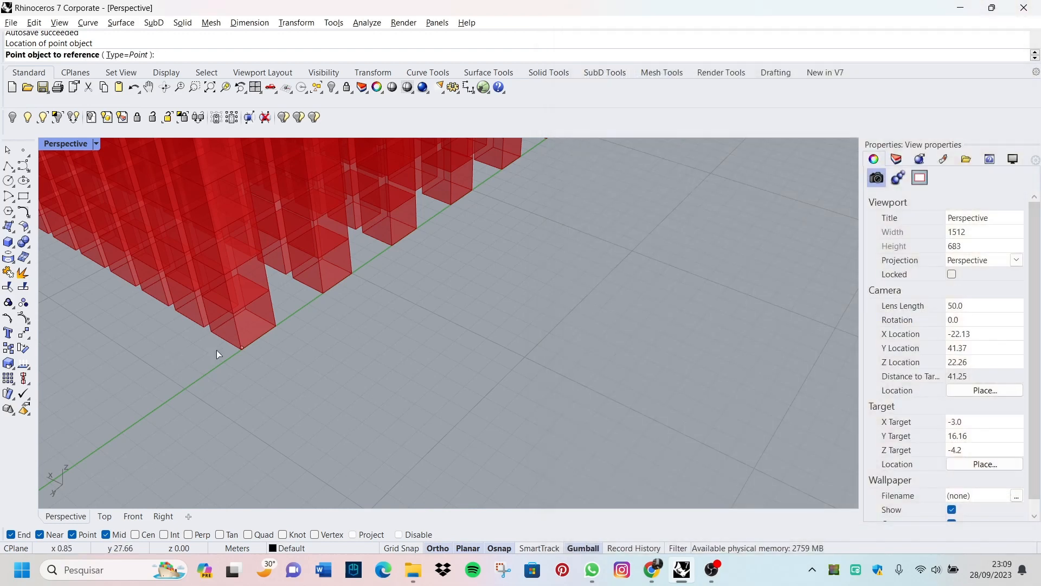
{"action": "left_click", "coordinate": [242, 348]}
{"action": "scroll", "coordinate": [701, 420], "scroll_direction": "down", "scroll_amount": 5}
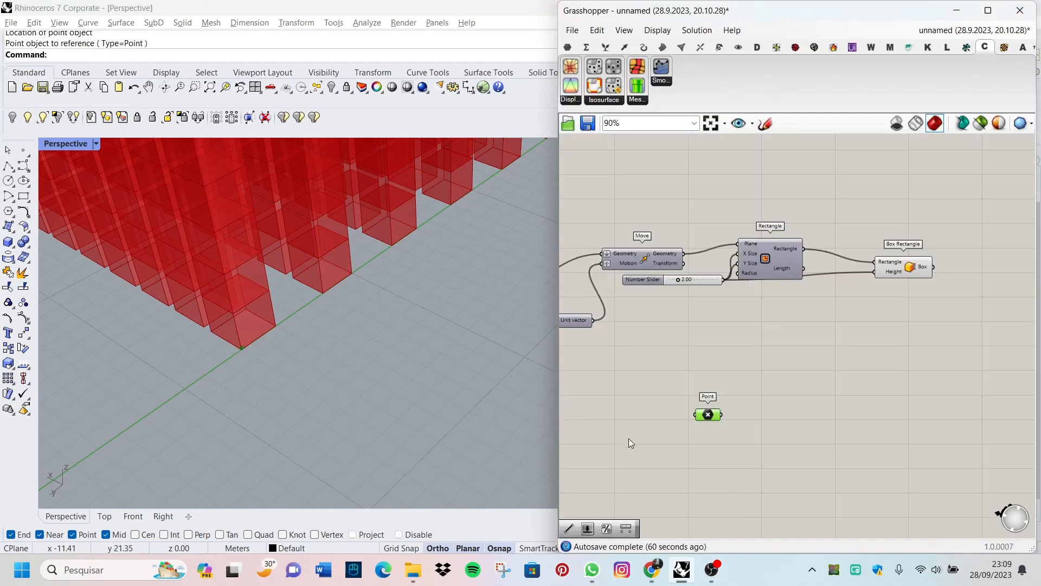
{"action": "left_click_drag", "start_coordinate": [709, 416], "coordinate": [867, 368]}
{"action": "right_click_drag", "start_coordinate": [966, 315], "coordinate": [911, 332]}
Step: Examine the Move, Rectangle, Box Rectangle and Point components alongside the box lattice
{"action": "scroll", "coordinate": [890, 328], "scroll_direction": "up", "scroll_amount": 2}
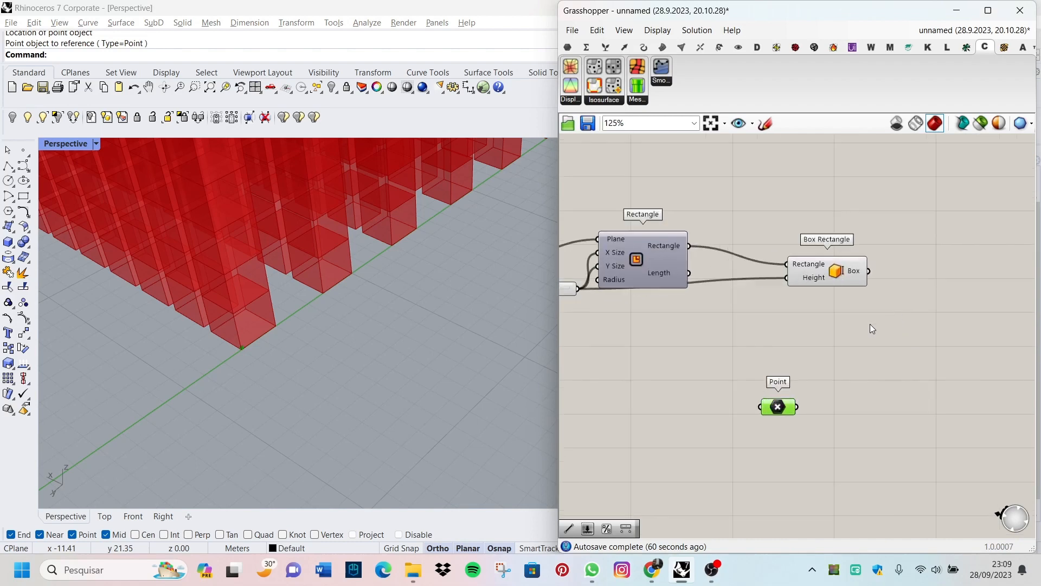
{"action": "scroll", "coordinate": [878, 333], "scroll_direction": "down", "scroll_amount": 3}
{"action": "scroll", "coordinate": [884, 338], "scroll_direction": "up", "scroll_amount": 5}
{"action": "scroll", "coordinate": [885, 342], "scroll_direction": "down", "scroll_amount": 2}
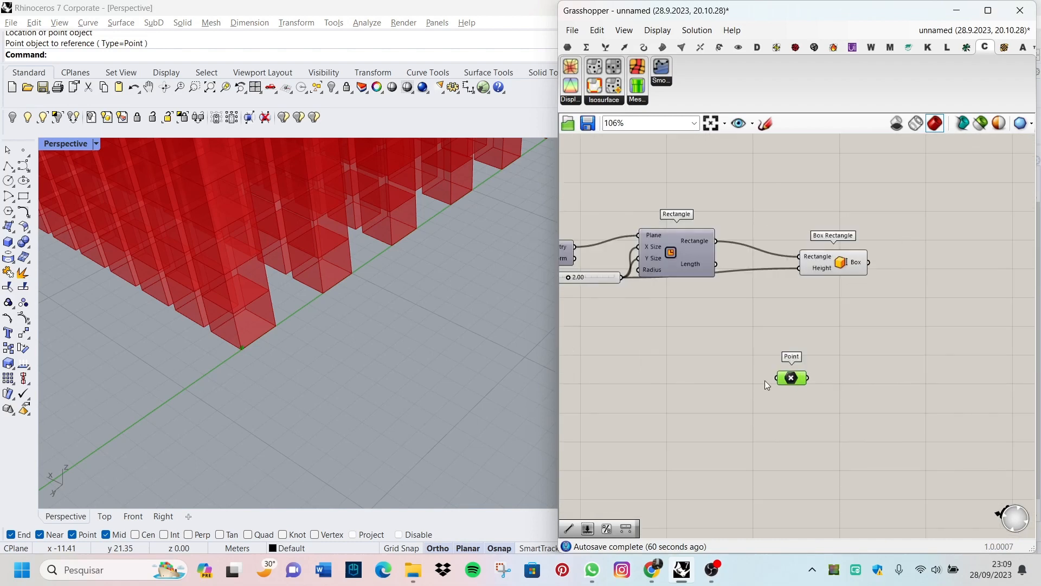
{"action": "scroll", "coordinate": [255, 380], "scroll_direction": "down", "scroll_amount": 3}
{"action": "scroll", "coordinate": [895, 314], "scroll_direction": "down", "scroll_amount": 2}
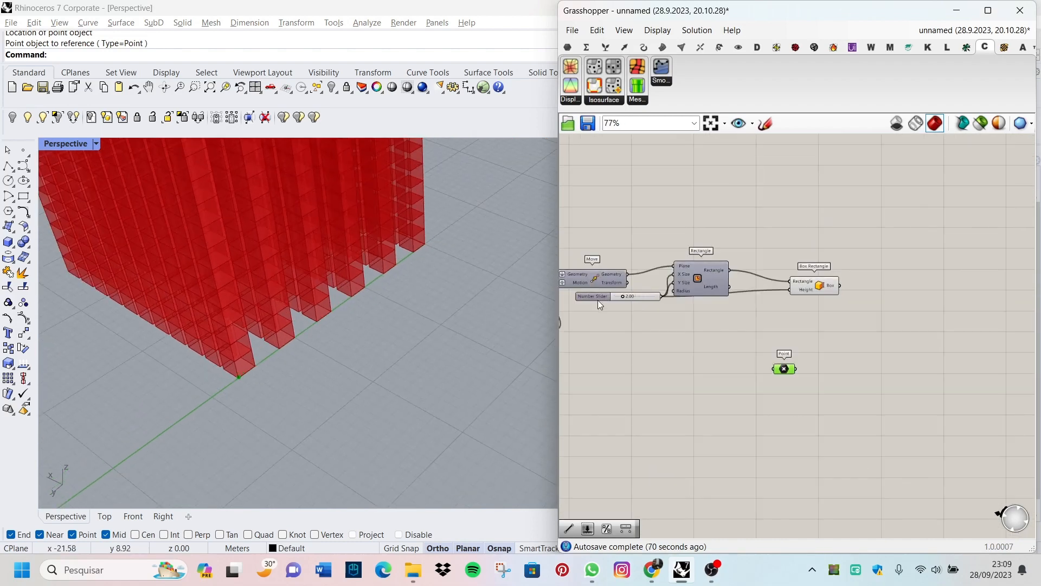
{"action": "scroll", "coordinate": [893, 311], "scroll_direction": "up", "scroll_amount": 4}
{"action": "scroll", "coordinate": [838, 289], "scroll_direction": "down", "scroll_amount": 2}
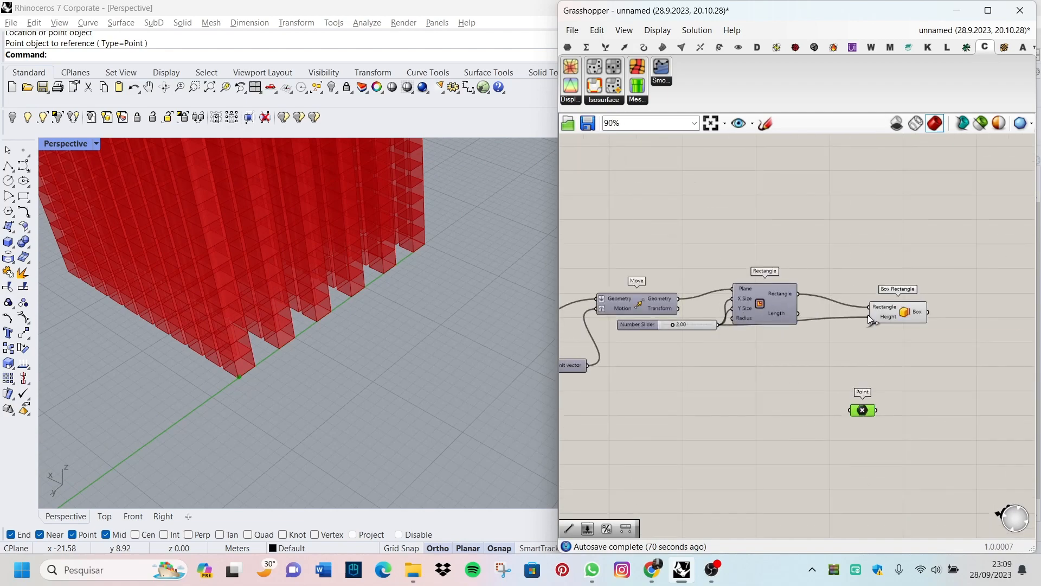
{"action": "scroll", "coordinate": [640, 365], "scroll_direction": "up", "scroll_amount": 2}
{"action": "scroll", "coordinate": [635, 351], "scroll_direction": "down", "scroll_amount": 2}
{"action": "scroll", "coordinate": [660, 310], "scroll_direction": "up", "scroll_amount": 2}
{"action": "scroll", "coordinate": [634, 317], "scroll_direction": "down", "scroll_amount": 3}
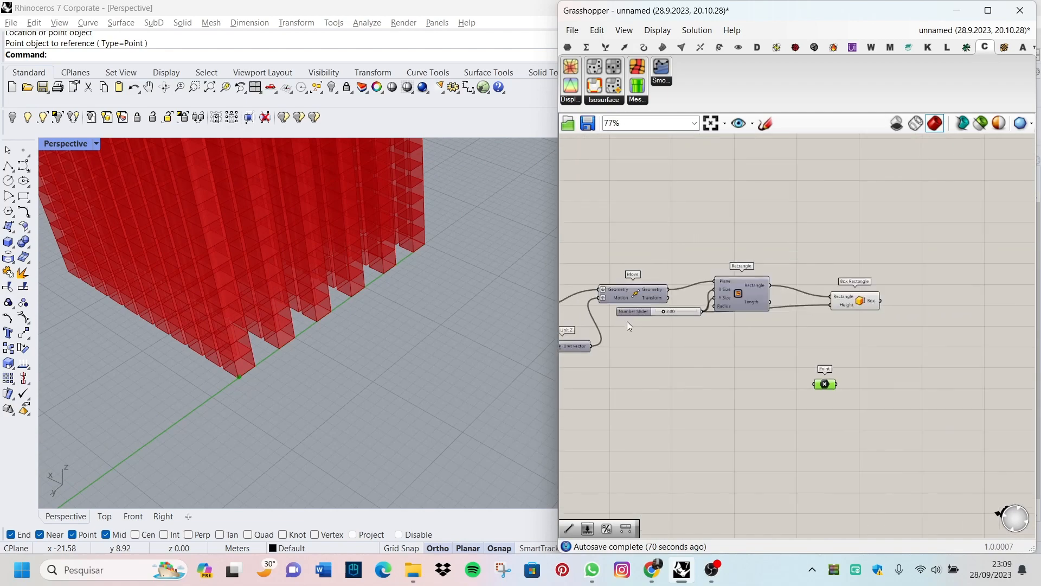
Step: Add a Distance component beside the Point parameter, below Box Rectangle
{"action": "scroll", "coordinate": [887, 342], "scroll_direction": "up", "scroll_amount": 2}
{"action": "double_click", "coordinate": [893, 349]}
{"action": "type", "text": "D"}
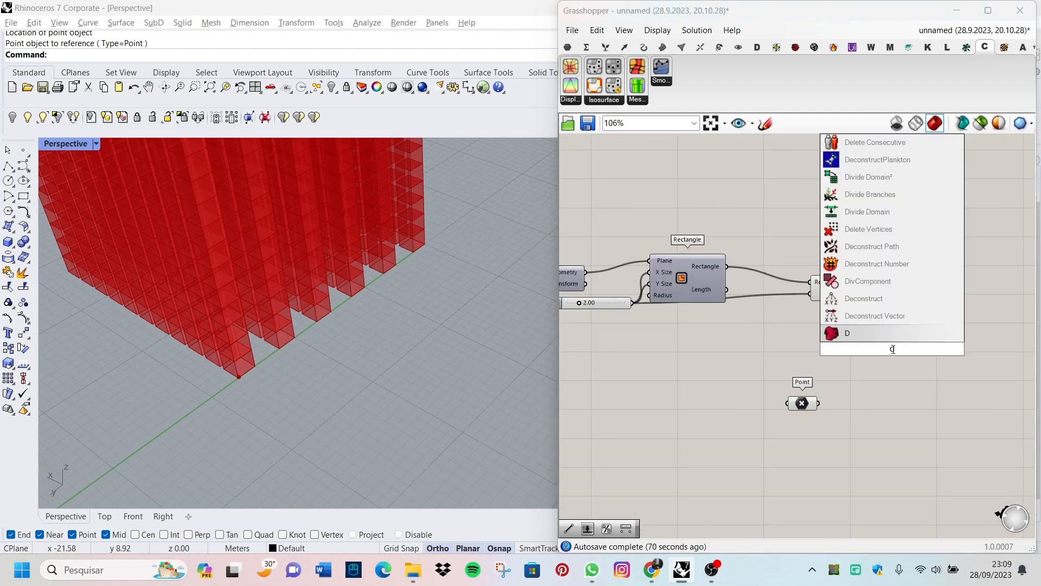
{"action": "type", "text": "ista"}
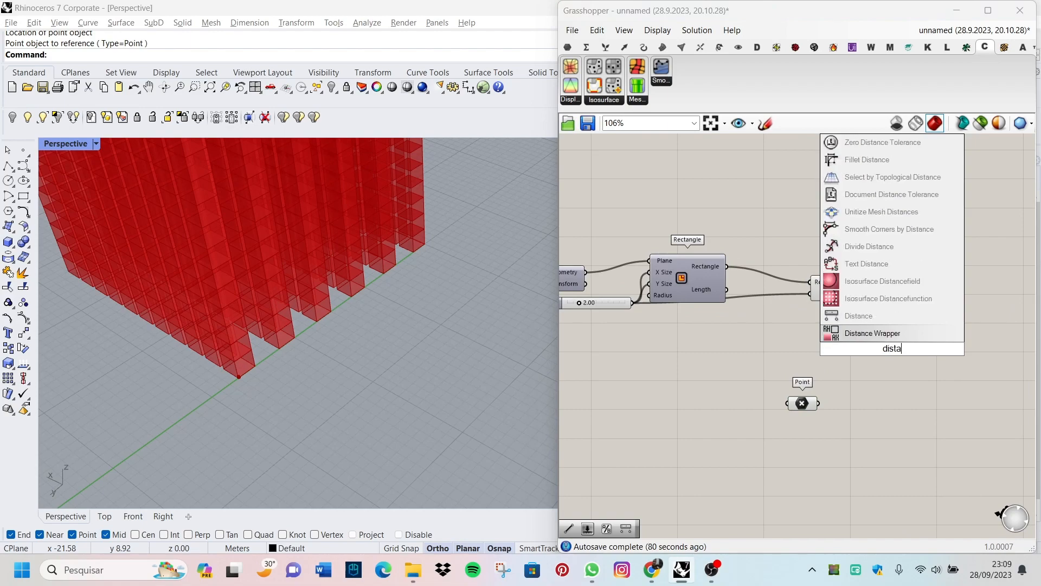
{"action": "left_click", "coordinate": [869, 317]}
{"action": "scroll", "coordinate": [903, 355], "scroll_direction": "down", "scroll_amount": 3}
{"action": "scroll", "coordinate": [852, 363], "scroll_direction": "up", "scroll_amount": 2}
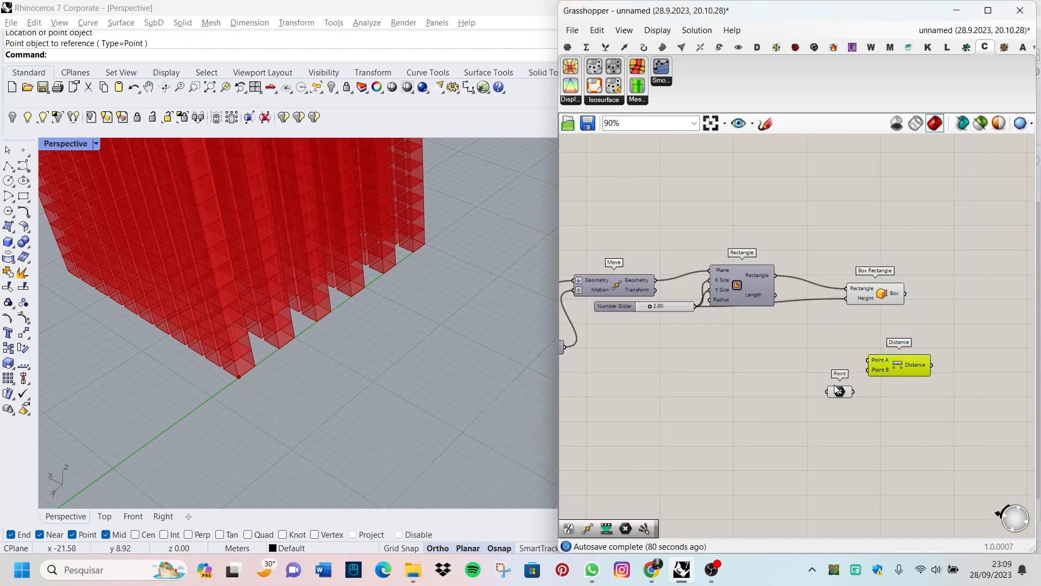
Step: Connect Move's Geometry output to the Distance component's Point A and the Point parameter to its Point B
{"action": "scroll", "coordinate": [760, 341], "scroll_direction": "down", "scroll_amount": 4}
{"action": "right_click_drag", "start_coordinate": [699, 310], "coordinate": [796, 293]}
{"action": "scroll", "coordinate": [791, 290], "scroll_direction": "up", "scroll_amount": 7}
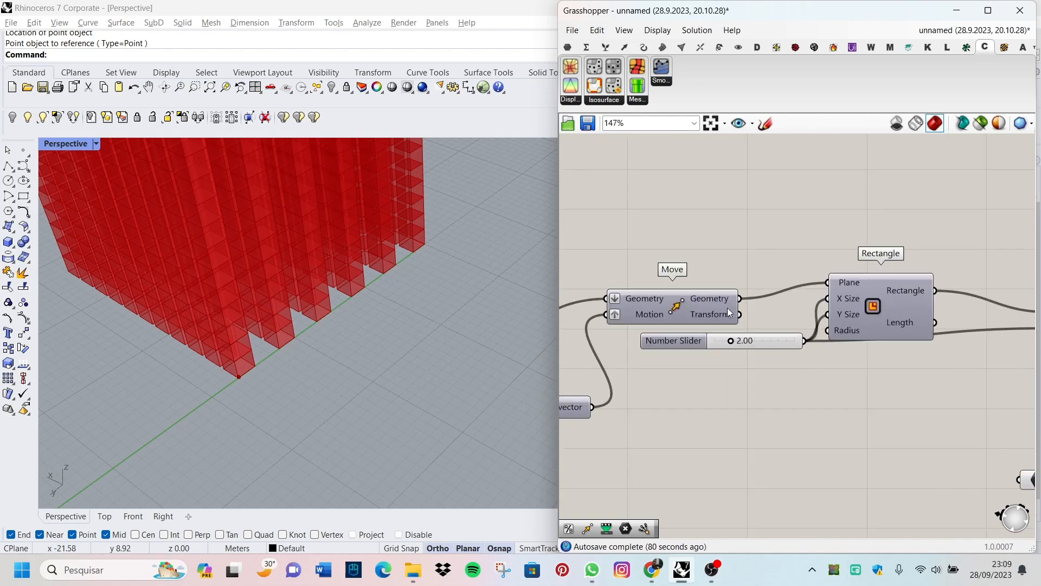
{"action": "scroll", "coordinate": [728, 307], "scroll_direction": "down", "scroll_amount": 3}
{"action": "left_click_drag", "start_coordinate": [737, 296], "coordinate": [954, 383]}
{"action": "scroll", "coordinate": [962, 389], "scroll_direction": "up", "scroll_amount": 6}
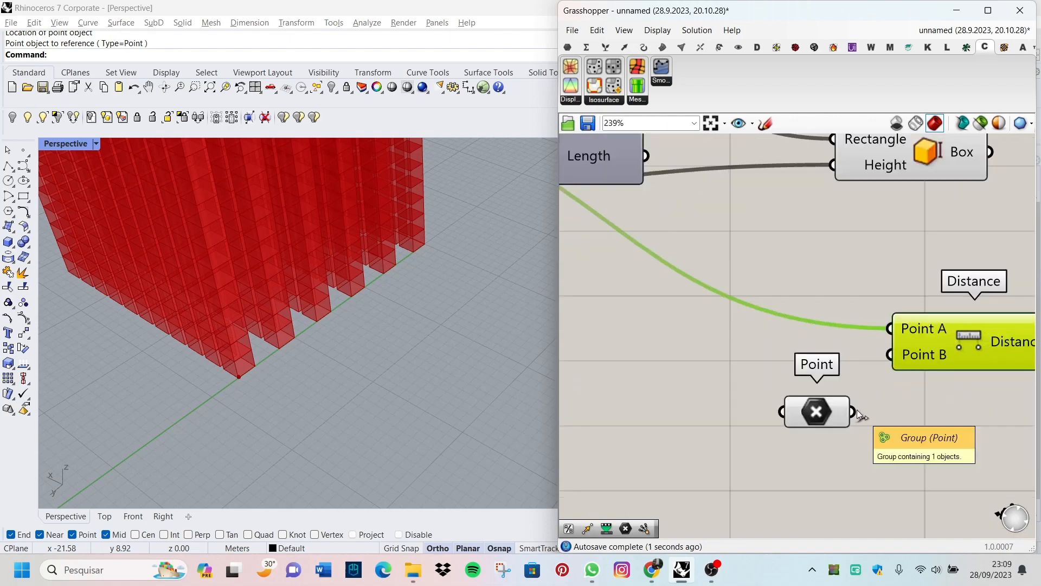
{"action": "scroll", "coordinate": [896, 365], "scroll_direction": "down", "scroll_amount": 7}
{"action": "left_click", "coordinate": [724, 309]}
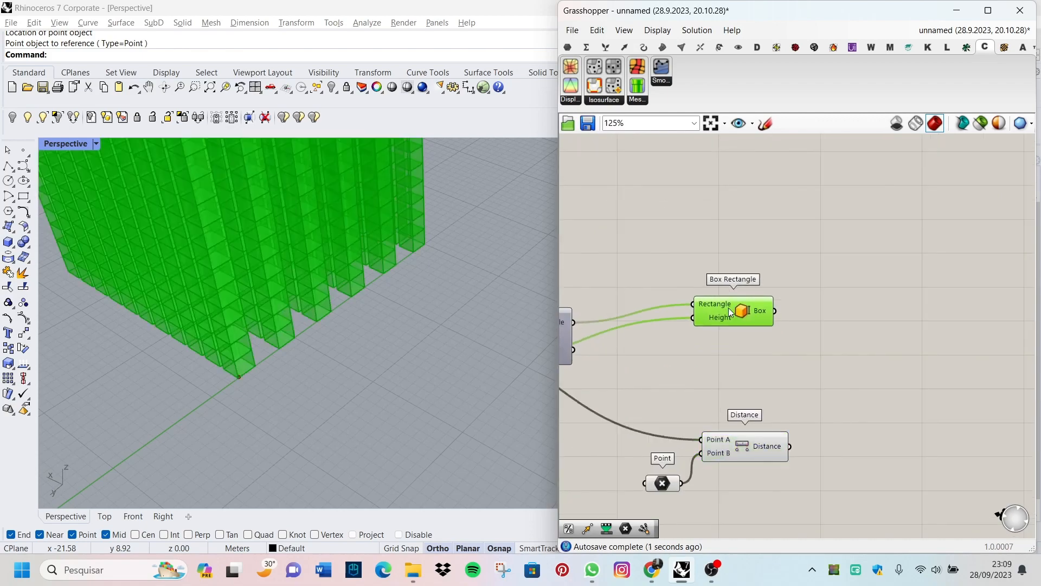
Step: Add a Division component beside Distance and feed the Distance output into its A input
{"action": "right_click_drag", "start_coordinate": [800, 367], "coordinate": [824, 398]}
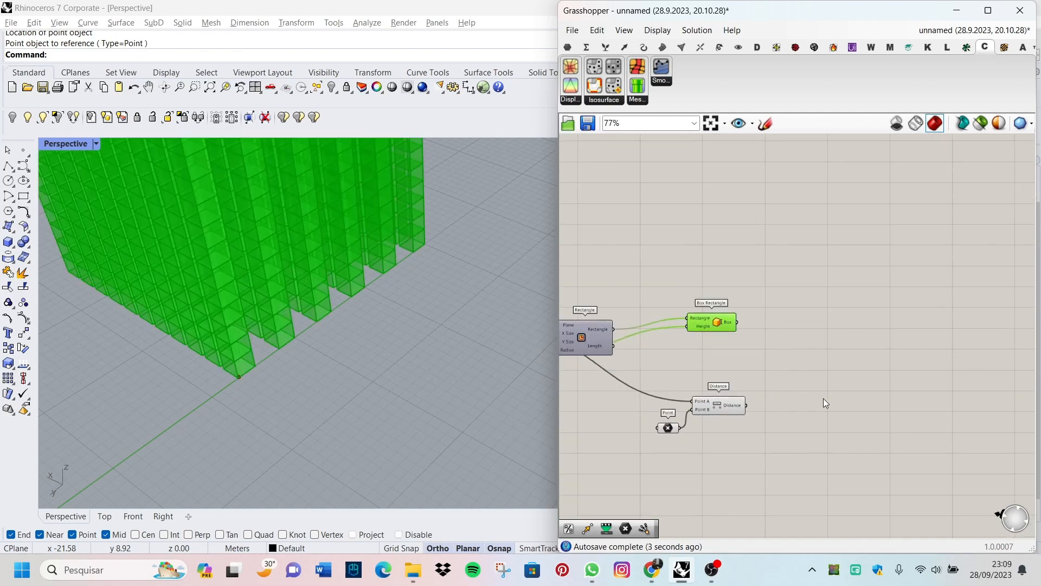
{"action": "double_click", "coordinate": [794, 396]}
{"action": "type", "text": "divis"}
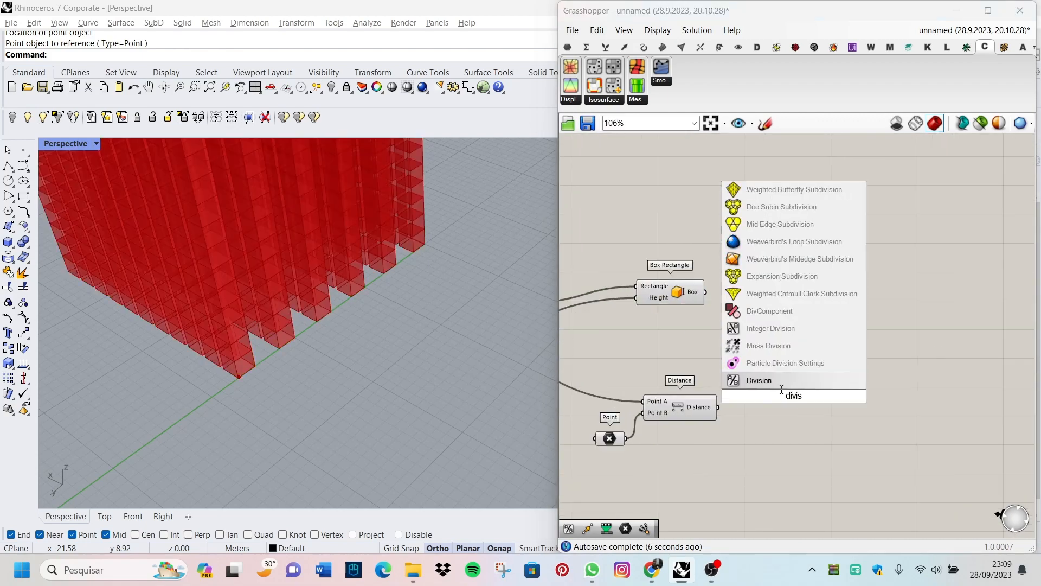
{"action": "key", "text": "Return"}
{"action": "scroll", "coordinate": [765, 407], "scroll_direction": "up", "scroll_amount": 3}
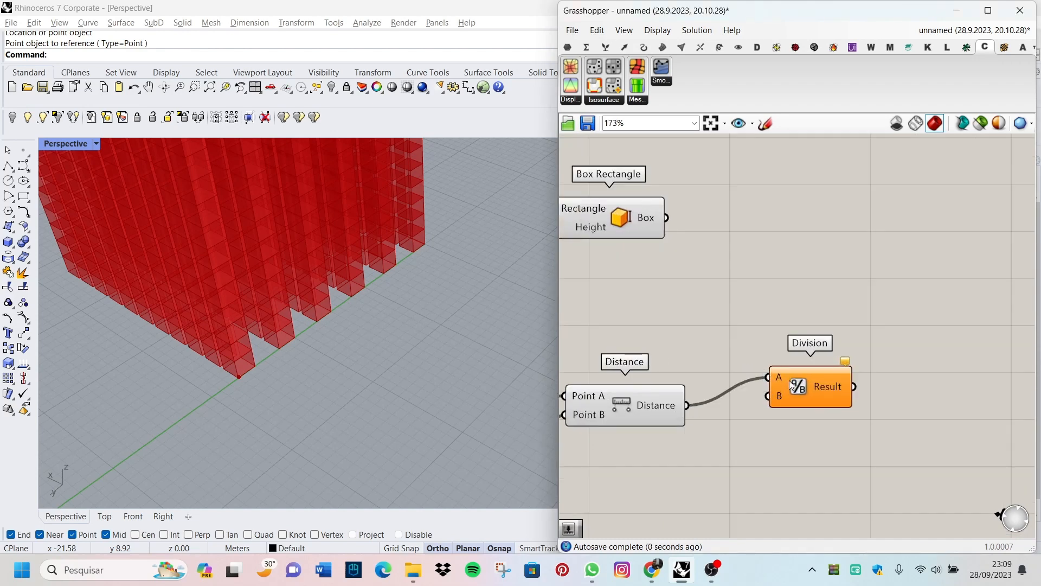
{"action": "left_click_drag", "start_coordinate": [792, 386], "coordinate": [844, 414]}
Step: Add a number slider with value 20 below the Distance–Division wire and connect it to Division's B input
{"action": "double_click", "coordinate": [743, 456]}
{"action": "type", "text": "number slider"}
{"action": "key", "text": "Return"}
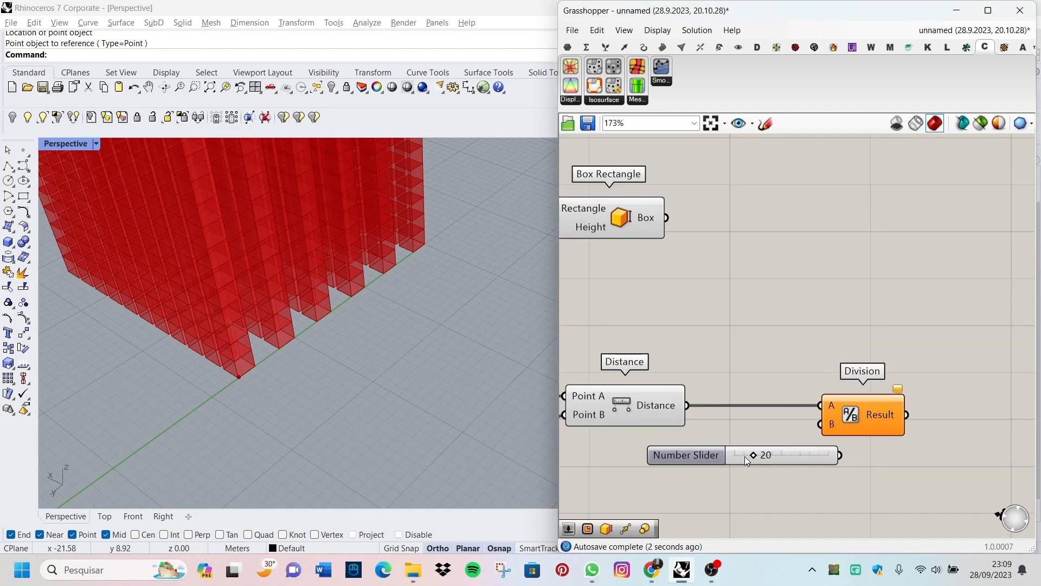
{"action": "scroll", "coordinate": [823, 460], "scroll_direction": "up", "scroll_amount": 1}
{"action": "left_click_drag", "start_coordinate": [823, 415], "coordinate": [822, 416]}
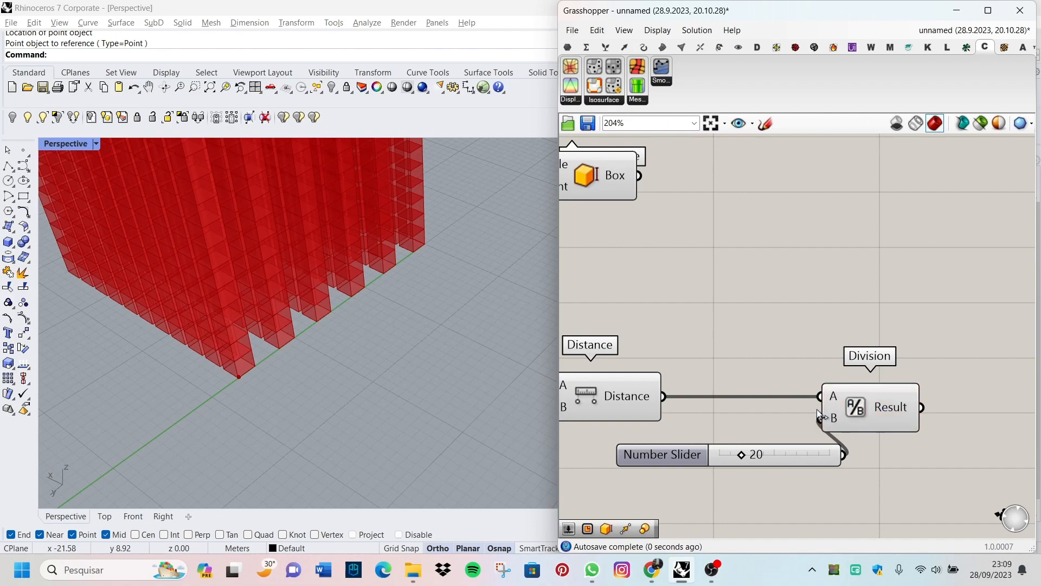
Step: Examine the box lattice from several angles in the perspective view together with the Distance and Division components
{"action": "scroll", "coordinate": [723, 404], "scroll_direction": "down", "scroll_amount": 3}
{"action": "mouse_move", "coordinate": [304, 347]}
{"action": "right_mouse_down"}
{"action": "mouse_move", "coordinate": [220, 367]}
{"action": "mouse_move", "coordinate": [152, 336]}
{"action": "mouse_move", "coordinate": [209, 342]}
{"action": "mouse_move", "coordinate": [217, 394]}
{"action": "mouse_move", "coordinate": [350, 244]}
{"action": "mouse_move", "coordinate": [336, 373]}
{"action": "mouse_move", "coordinate": [300, 344]}
{"action": "mouse_move", "coordinate": [310, 352]}
{"action": "right_mouse_up"}
{"action": "scroll", "coordinate": [654, 363], "scroll_direction": "up", "scroll_amount": 2}
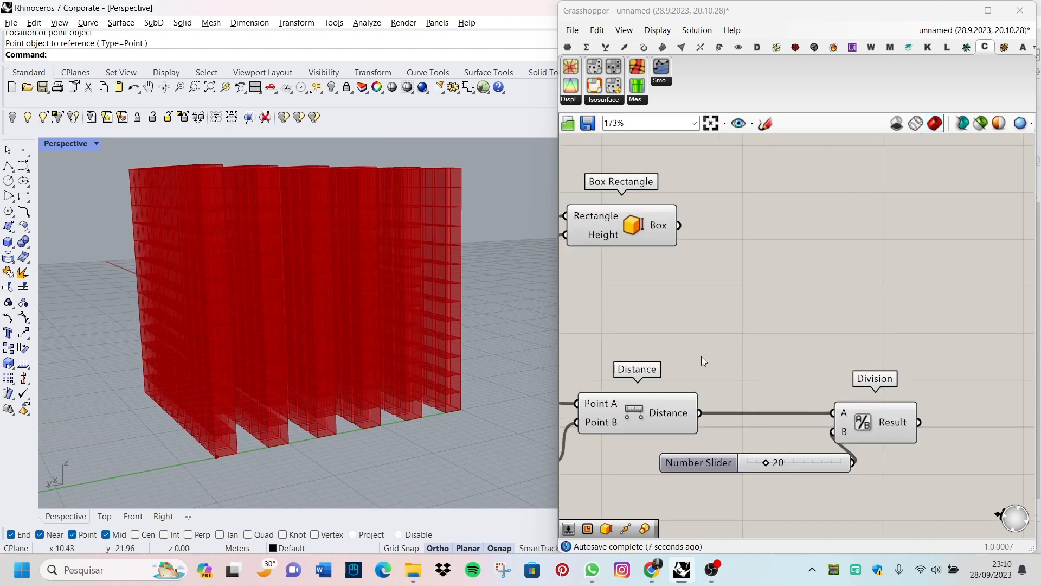
{"action": "mouse_move", "coordinate": [283, 275]}
{"action": "right_mouse_down"}
{"action": "mouse_move", "coordinate": [235, 260]}
{"action": "mouse_move", "coordinate": [298, 283]}
{"action": "right_mouse_up"}
{"action": "scroll", "coordinate": [820, 453], "scroll_direction": "up", "scroll_amount": 5}
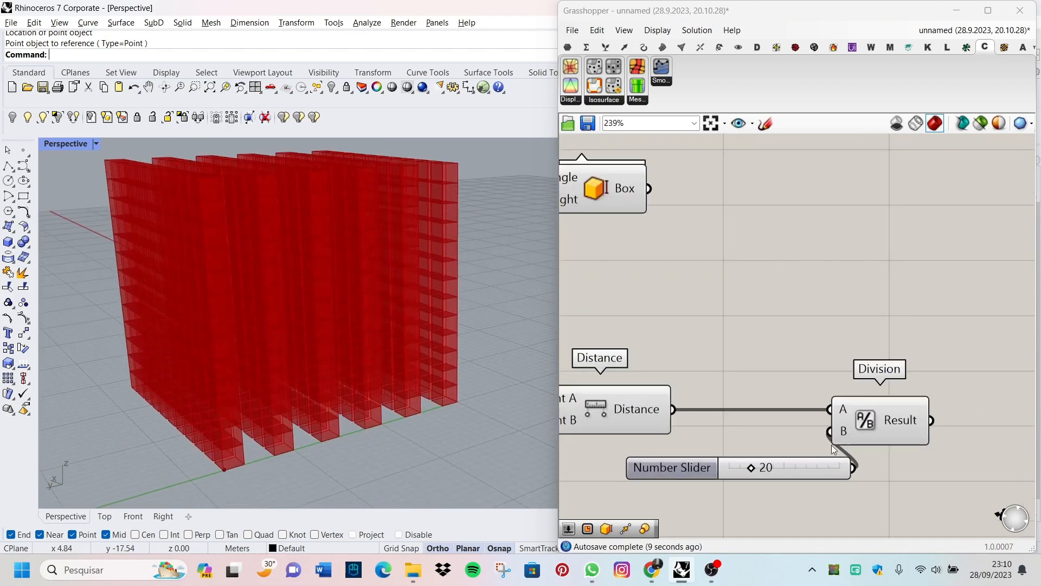
{"action": "right_click_drag", "start_coordinate": [380, 405], "coordinate": [500, 452]}
{"action": "scroll", "coordinate": [791, 440], "scroll_direction": "down", "scroll_amount": 4}
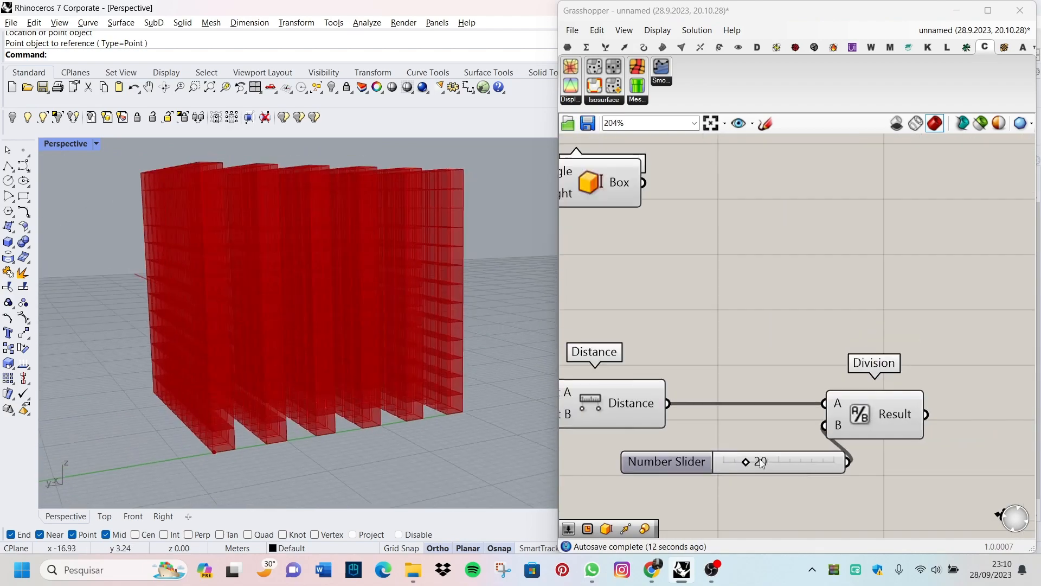
{"action": "right_click_drag", "start_coordinate": [304, 379], "coordinate": [266, 365]}
{"action": "scroll", "coordinate": [719, 450], "scroll_direction": "down", "scroll_amount": 7}
{"action": "right_click_drag", "start_coordinate": [374, 361], "coordinate": [346, 431]}
{"action": "scroll", "coordinate": [808, 417], "scroll_direction": "up", "scroll_amount": 3}
{"action": "scroll", "coordinate": [759, 380], "scroll_direction": "down", "scroll_amount": 1}
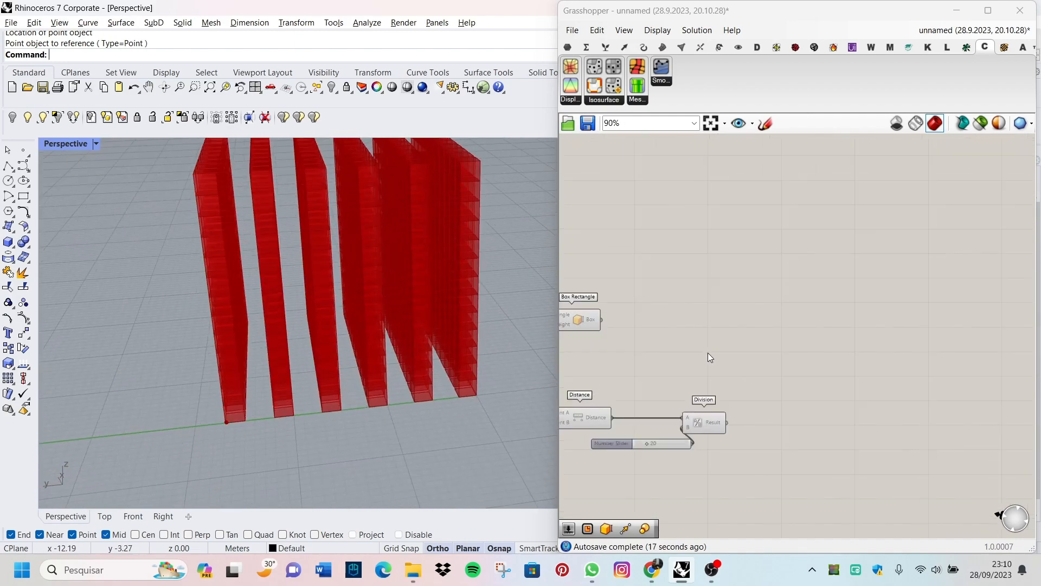
Step: Add a Scale component to the canvas, past Box Rectangle and above Division
{"action": "scroll", "coordinate": [793, 336], "scroll_direction": "up", "scroll_amount": 1}
{"action": "double_click", "coordinate": [793, 337]}
{"action": "type", "text": "sca"}
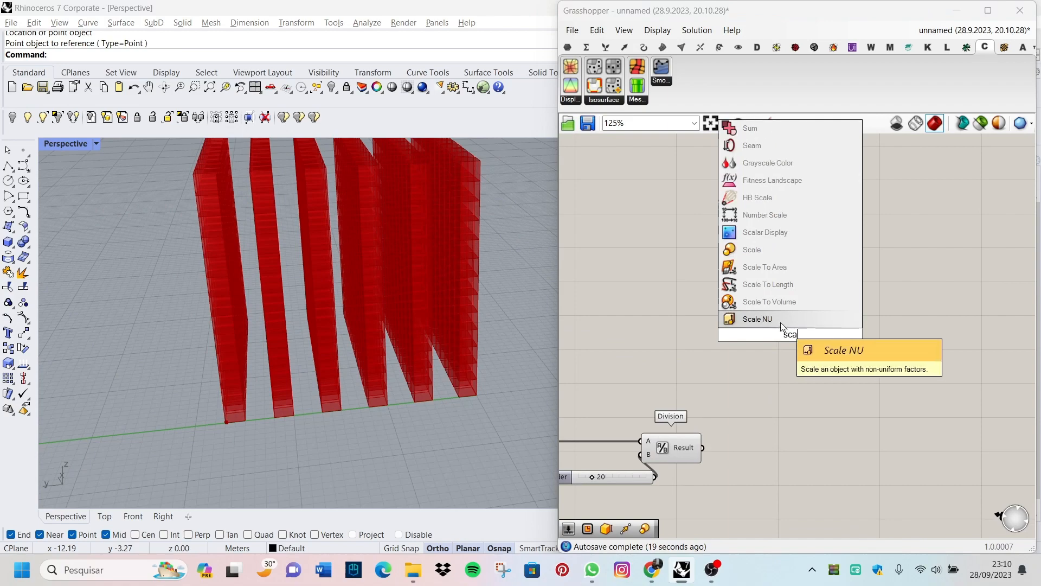
{"action": "left_click", "coordinate": [776, 254]}
{"action": "scroll", "coordinate": [933, 421], "scroll_direction": "down", "scroll_amount": 2}
{"action": "scroll", "coordinate": [686, 385], "scroll_direction": "up", "scroll_amount": 1}
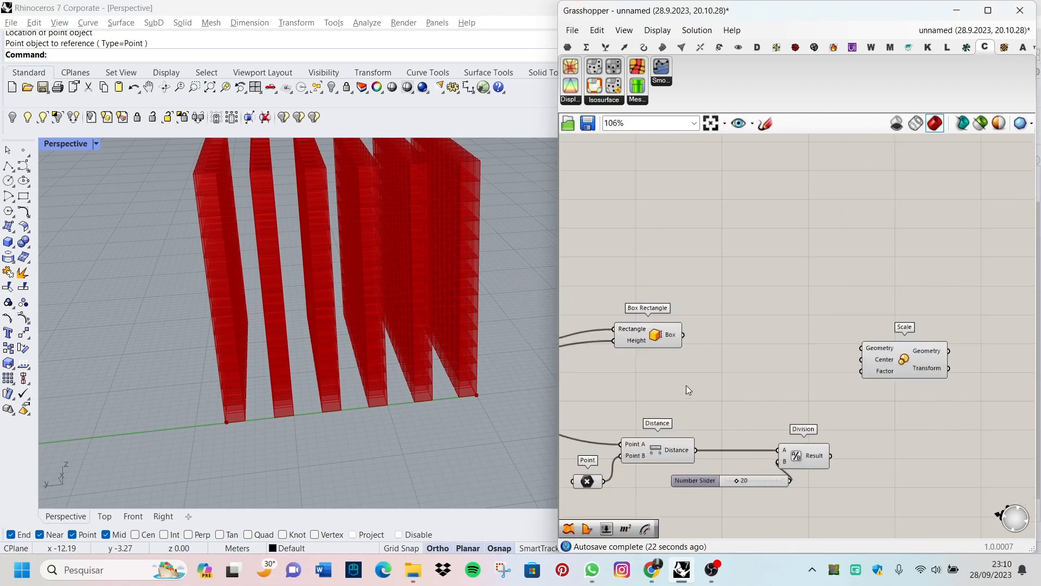
Step: Connect Box Rectangle's Box output to the Geometry input of the Scale component
{"action": "scroll", "coordinate": [856, 450], "scroll_direction": "up", "scroll_amount": 1}
{"action": "scroll", "coordinate": [855, 454], "scroll_direction": "up", "scroll_amount": 1}
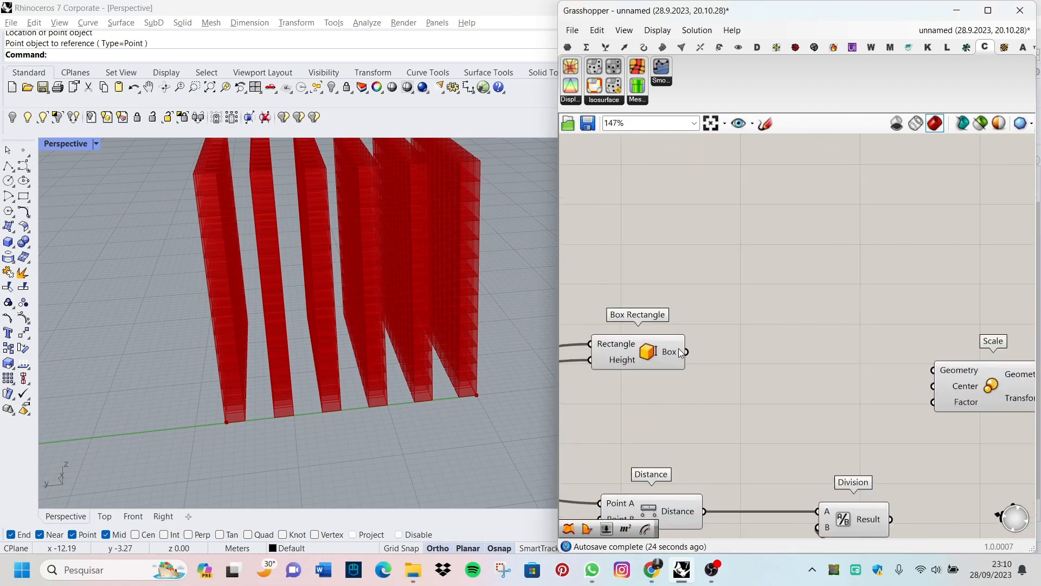
{"action": "left_click_drag", "start_coordinate": [685, 352], "coordinate": [933, 370]}
{"action": "scroll", "coordinate": [821, 385], "scroll_direction": "down", "scroll_amount": 6}
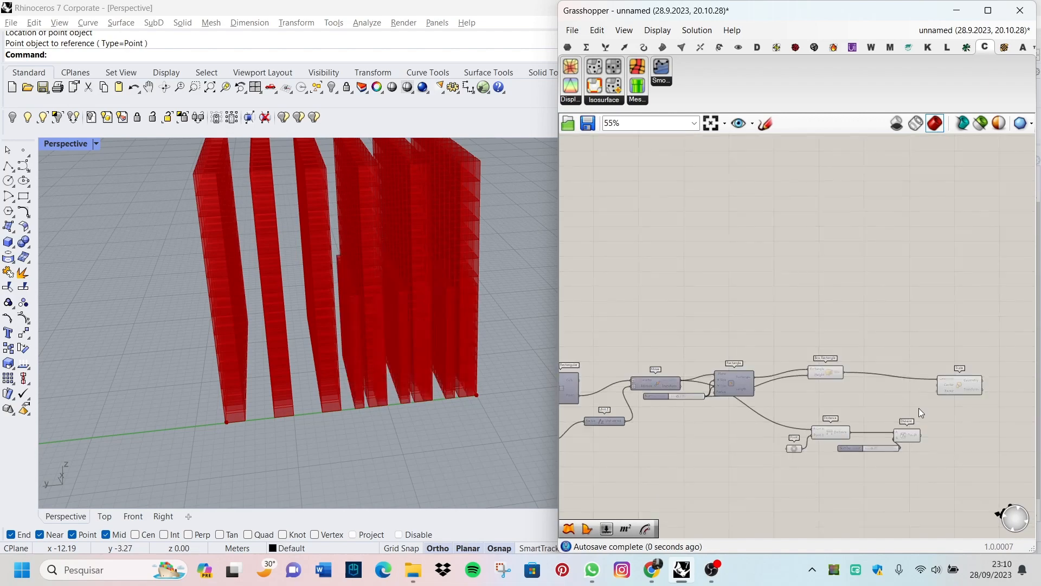
{"action": "scroll", "coordinate": [738, 418], "scroll_direction": "up", "scroll_amount": 5}
{"action": "scroll", "coordinate": [699, 376], "scroll_direction": "down", "scroll_amount": 5}
Step: Connect the Move component's Geometry output to the Center input of the Scale component
{"action": "scroll", "coordinate": [965, 358], "scroll_direction": "up", "scroll_amount": 3}
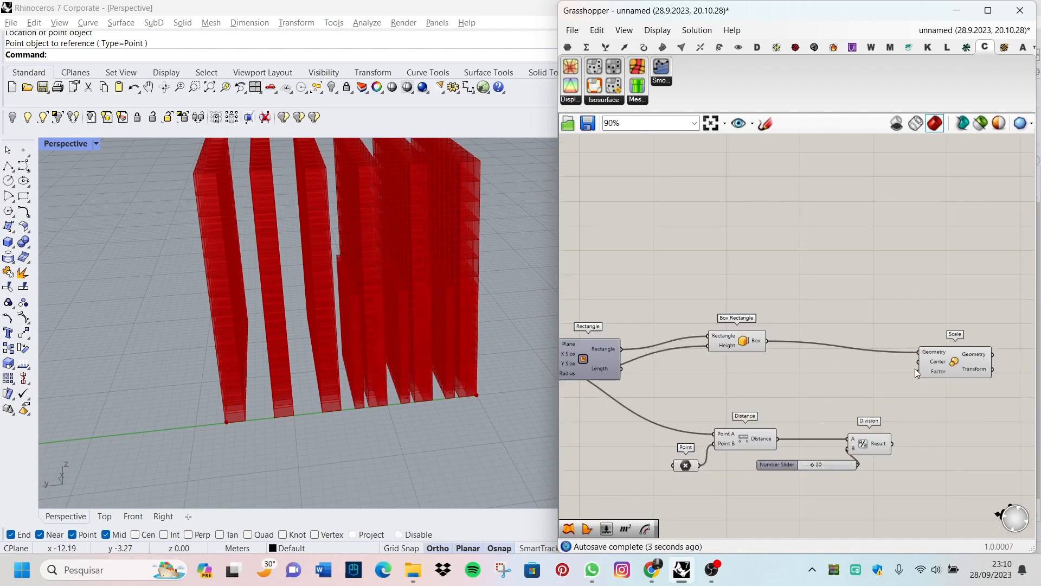
{"action": "scroll", "coordinate": [928, 370], "scroll_direction": "up", "scroll_amount": 5}
{"action": "scroll", "coordinate": [958, 370], "scroll_direction": "down", "scroll_amount": 10}
{"action": "scroll", "coordinate": [726, 371], "scroll_direction": "up", "scroll_amount": 6}
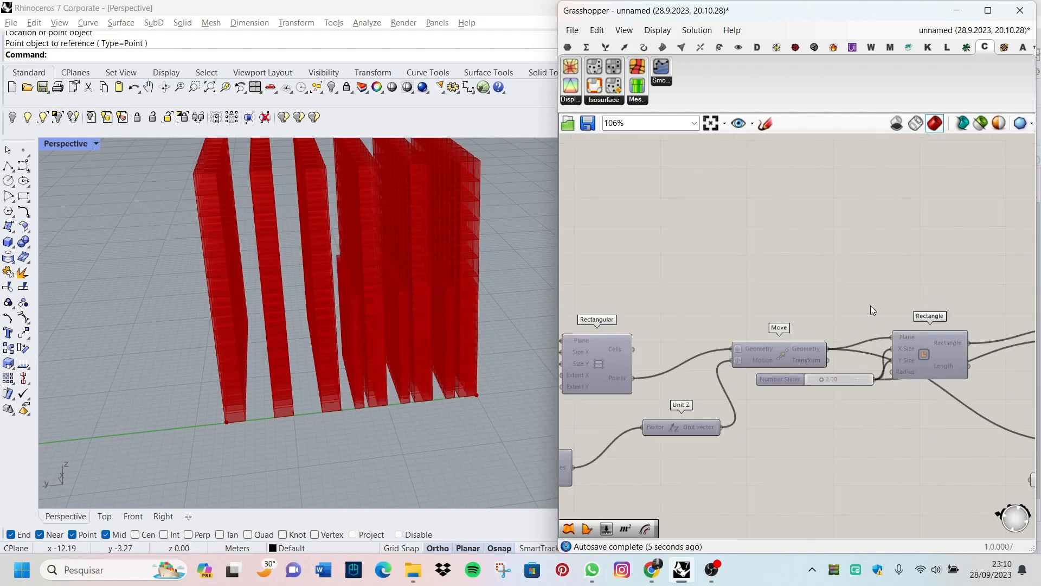
{"action": "scroll", "coordinate": [870, 307], "scroll_direction": "up", "scroll_amount": 1}
{"action": "left_click_drag", "start_coordinate": [820, 354], "coordinate": [950, 367]}
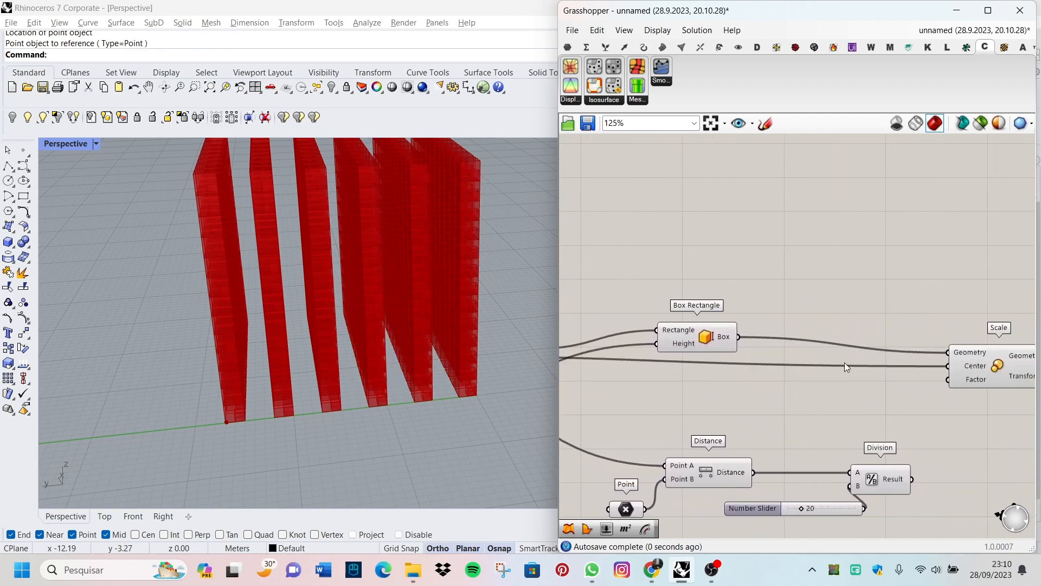
Step: Connect the Division component's Result output to the Factor input of the Scale component
{"action": "scroll", "coordinate": [844, 362], "scroll_direction": "down", "scroll_amount": 6}
{"action": "scroll", "coordinate": [919, 370], "scroll_direction": "up", "scroll_amount": 7}
{"action": "scroll", "coordinate": [636, 452], "scroll_direction": "down", "scroll_amount": 1}
{"action": "scroll", "coordinate": [737, 485], "scroll_direction": "up", "scroll_amount": 3}
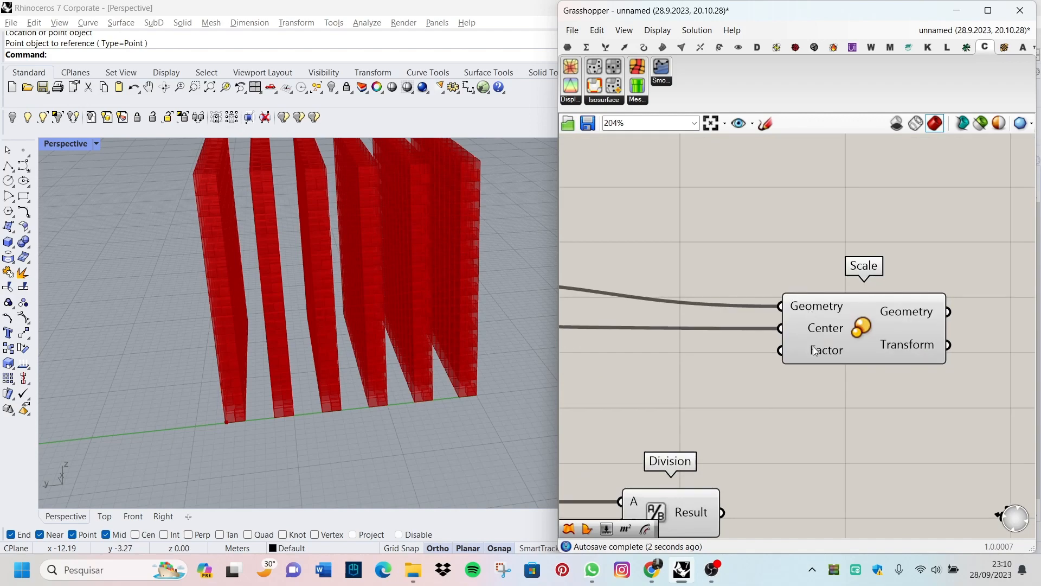
{"action": "scroll", "coordinate": [818, 353], "scroll_direction": "down", "scroll_amount": 3}
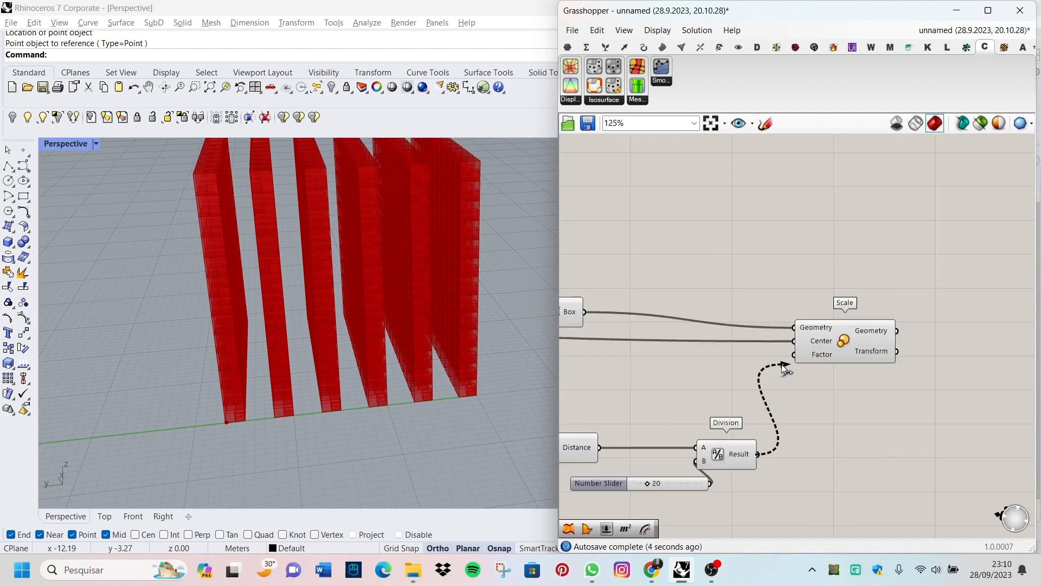
{"action": "left_click_drag", "start_coordinate": [783, 364], "coordinate": [793, 356]}
Step: Move the attractor point in the perspective view a short distance away from the lattice's bottom corner
{"action": "scroll", "coordinate": [347, 383], "scroll_direction": "down", "scroll_amount": 5}
{"action": "mouse_move", "coordinate": [297, 398]}
{"action": "right_mouse_down"}
{"action": "mouse_move", "coordinate": [386, 386]}
{"action": "mouse_move", "coordinate": [244, 390]}
{"action": "mouse_move", "coordinate": [293, 388]}
{"action": "right_mouse_up"}
{"action": "scroll", "coordinate": [390, 406], "scroll_direction": "up", "scroll_amount": 8}
{"action": "scroll", "coordinate": [764, 501], "scroll_direction": "down", "scroll_amount": 3}
{"action": "scroll", "coordinate": [434, 391], "scroll_direction": "down", "scroll_amount": 5}
{"action": "scroll", "coordinate": [404, 383], "scroll_direction": "up", "scroll_amount": 5}
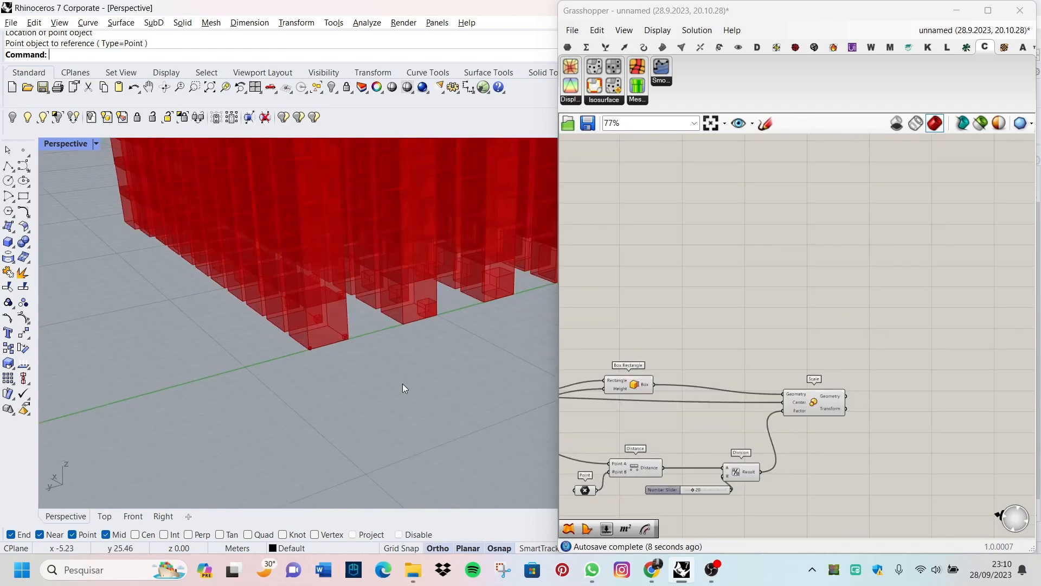
{"action": "scroll", "coordinate": [342, 349], "scroll_direction": "down", "scroll_amount": 6}
{"action": "scroll", "coordinate": [327, 343], "scroll_direction": "up", "scroll_amount": 5}
{"action": "left_click", "coordinate": [339, 360]}
{"action": "right_click_drag", "start_coordinate": [135, 386], "coordinate": [167, 387]}
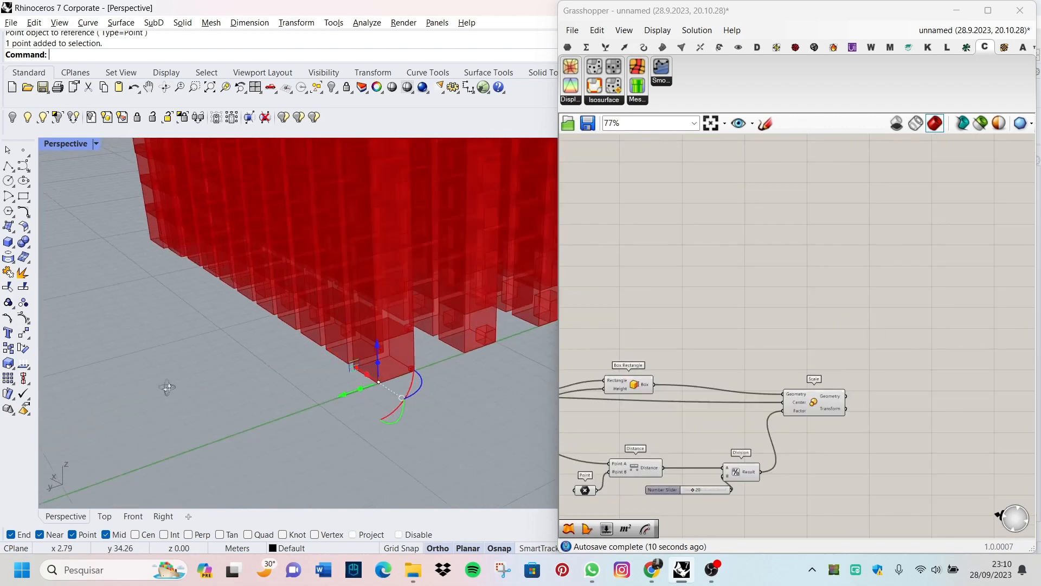
{"action": "scroll", "coordinate": [193, 389], "scroll_direction": "down", "scroll_amount": 5}
{"action": "scroll", "coordinate": [351, 413], "scroll_direction": "up", "scroll_amount": 5}
Step: Turn off the preview of the Box Rectangle component so only the scaled boxes are drawn
{"action": "scroll", "coordinate": [330, 431], "scroll_direction": "down", "scroll_amount": 5}
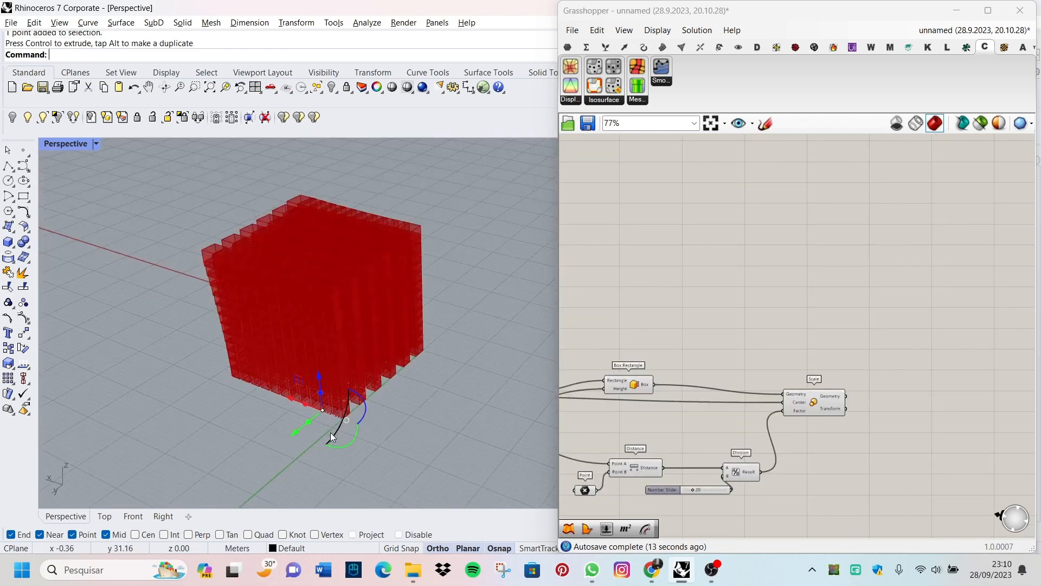
{"action": "scroll", "coordinate": [283, 362], "scroll_direction": "down", "scroll_amount": 6}
{"action": "scroll", "coordinate": [283, 362], "scroll_direction": "up", "scroll_amount": 5}
{"action": "right_click_drag", "start_coordinate": [285, 364], "coordinate": [234, 355]}
{"action": "scroll", "coordinate": [714, 500], "scroll_direction": "up", "scroll_amount": 5}
{"action": "scroll", "coordinate": [656, 448], "scroll_direction": "down", "scroll_amount": 3}
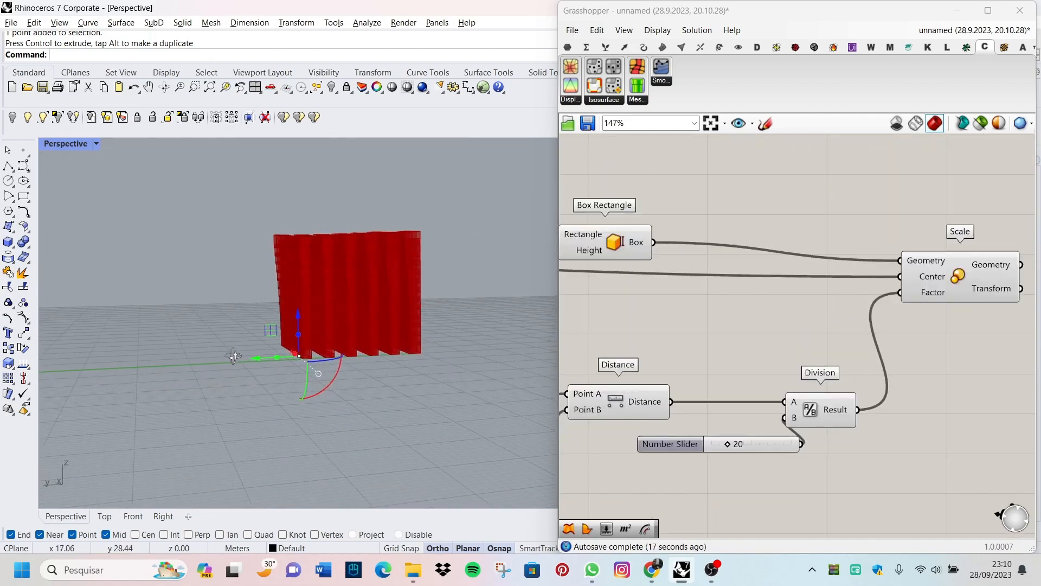
{"action": "scroll", "coordinate": [279, 325], "scroll_direction": "up", "scroll_amount": 6}
Step: Examine how the scaled boxes change in size near the attractor point in the perspective view
{"action": "scroll", "coordinate": [827, 304], "scroll_direction": "down", "scroll_amount": 5}
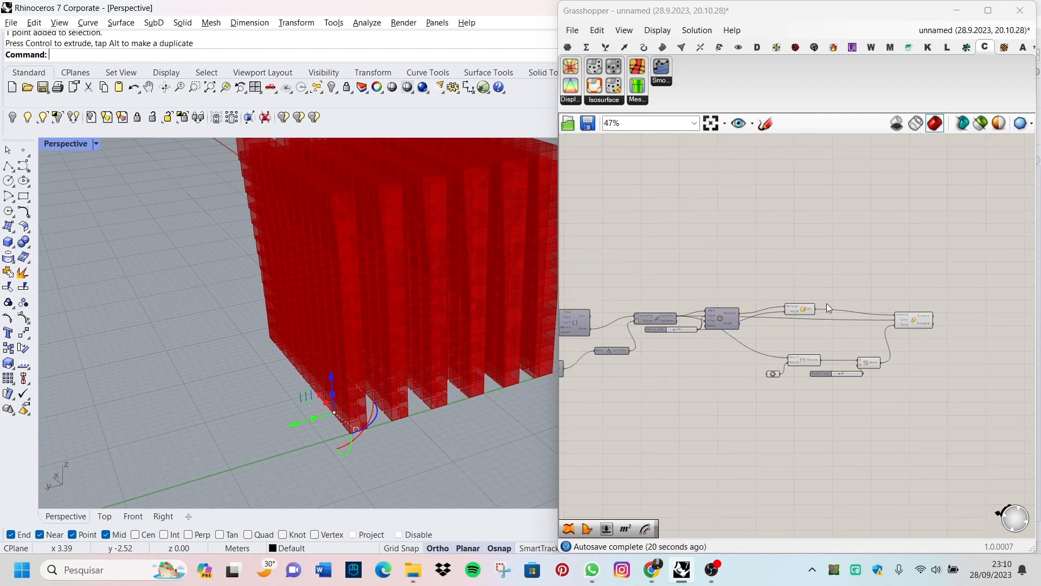
{"action": "scroll", "coordinate": [823, 300], "scroll_direction": "up", "scroll_amount": 5}
{"action": "left_click", "coordinate": [778, 332]}
{"action": "right_click", "coordinate": [808, 252]}
{"action": "left_click", "coordinate": [844, 274]}
{"action": "right_click_drag", "start_coordinate": [319, 337], "coordinate": [353, 388]}
{"action": "left_click", "coordinate": [849, 249]}
{"action": "scroll", "coordinate": [387, 447], "scroll_direction": "up", "scroll_amount": 8}
{"action": "left_click", "coordinate": [345, 356]}
{"action": "scroll", "coordinate": [260, 392], "scroll_direction": "down", "scroll_amount": 8}
{"action": "left_click_drag", "start_coordinate": [255, 375], "coordinate": [341, 404]}
{"action": "scroll", "coordinate": [342, 405], "scroll_direction": "down", "scroll_amount": 5}
{"action": "right_click_drag", "start_coordinate": [343, 402], "coordinate": [375, 380]}
{"action": "scroll", "coordinate": [372, 411], "scroll_direction": "up", "scroll_amount": 8}
{"action": "scroll", "coordinate": [449, 445], "scroll_direction": "up", "scroll_amount": 5}
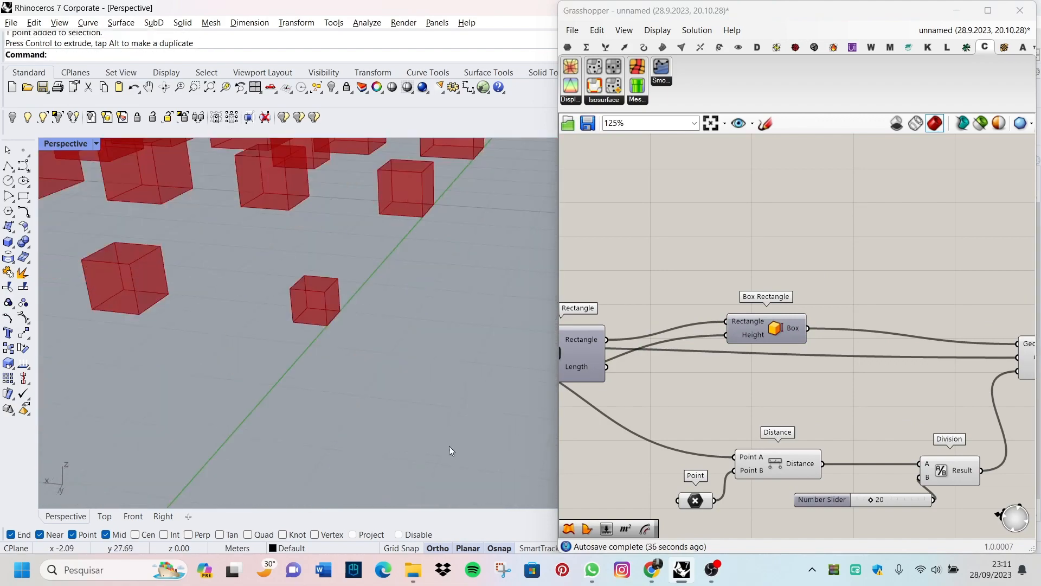
{"action": "scroll", "coordinate": [356, 346], "scroll_direction": "down", "scroll_amount": 5}
{"action": "scroll", "coordinate": [272, 355], "scroll_direction": "up", "scroll_amount": 4}
Step: Reposition the attractor point beside the lattice's bottom corner with the gumball
{"action": "scroll", "coordinate": [314, 363], "scroll_direction": "down", "scroll_amount": 5}
{"action": "scroll", "coordinate": [361, 392], "scroll_direction": "up", "scroll_amount": 2}
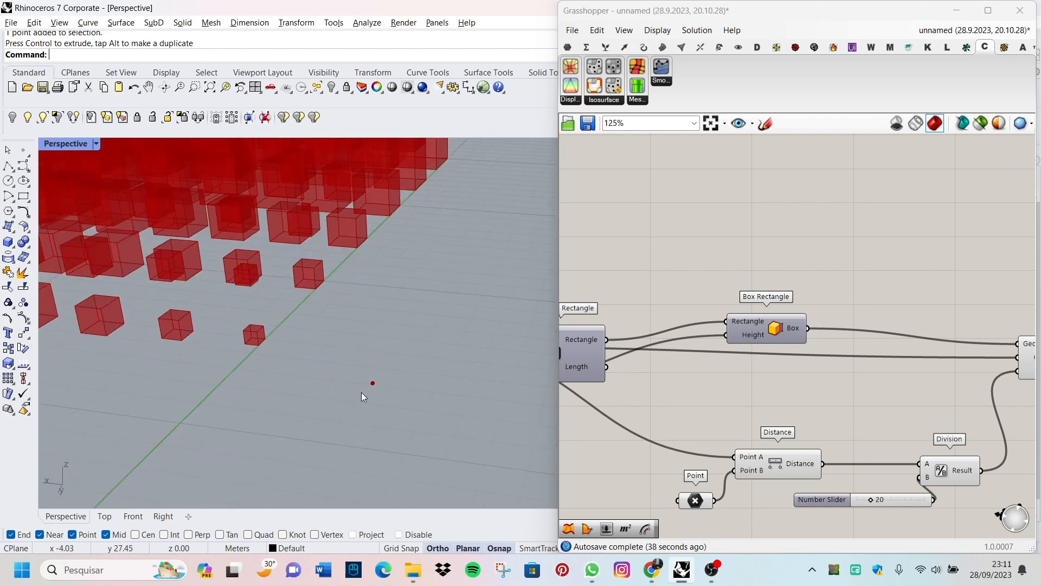
{"action": "left_click", "coordinate": [372, 383]}
{"action": "left_click_drag", "start_coordinate": [334, 376], "coordinate": [266, 363]}
Step: Set the number slider that drives the Rectangle's X and Y sizes to 1.00
{"action": "scroll", "coordinate": [266, 362], "scroll_direction": "down", "scroll_amount": 8}
{"action": "right_click_drag", "start_coordinate": [273, 347], "coordinate": [267, 294]}
{"action": "scroll", "coordinate": [233, 323], "scroll_direction": "up", "scroll_amount": 4}
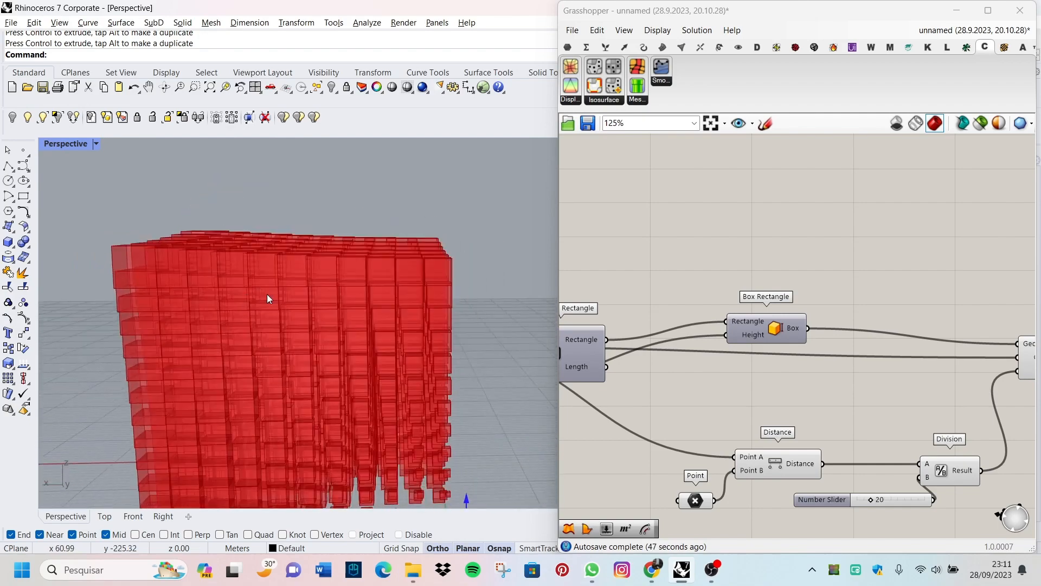
{"action": "scroll", "coordinate": [976, 341], "scroll_direction": "down", "scroll_amount": 5}
{"action": "scroll", "coordinate": [849, 355], "scroll_direction": "up", "scroll_amount": 8}
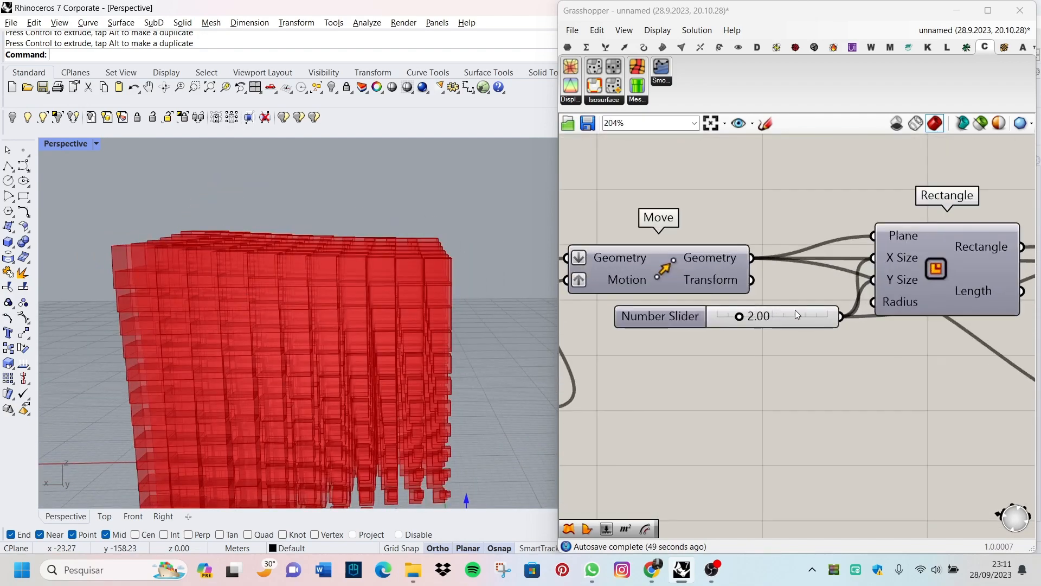
{"action": "double_click", "coordinate": [779, 312]}
{"action": "type", "text": "1"}
{"action": "key", "text": "Return"}
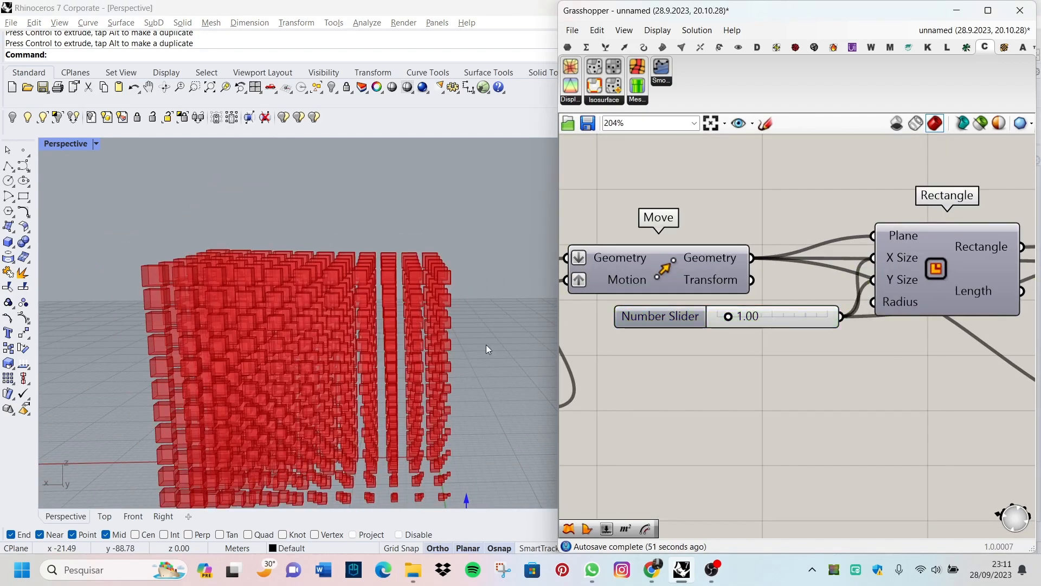
Step: Add a Custom Preview component to the canvas beside the Scale component
{"action": "right_click_drag", "start_coordinate": [486, 344], "coordinate": [285, 293]}
{"action": "scroll", "coordinate": [304, 389], "scroll_direction": "down", "scroll_amount": 4}
{"action": "scroll", "coordinate": [391, 402], "scroll_direction": "up", "scroll_amount": 6}
{"action": "scroll", "coordinate": [392, 402], "scroll_direction": "up", "scroll_amount": 3}
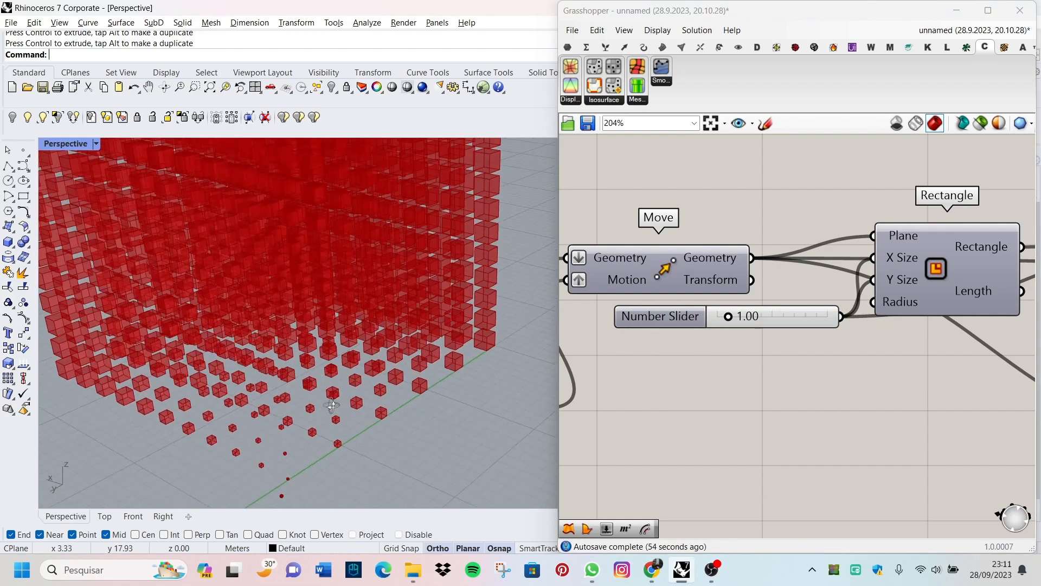
{"action": "scroll", "coordinate": [776, 342], "scroll_direction": "down", "scroll_amount": 5}
{"action": "scroll", "coordinate": [777, 336], "scroll_direction": "up", "scroll_amount": 3}
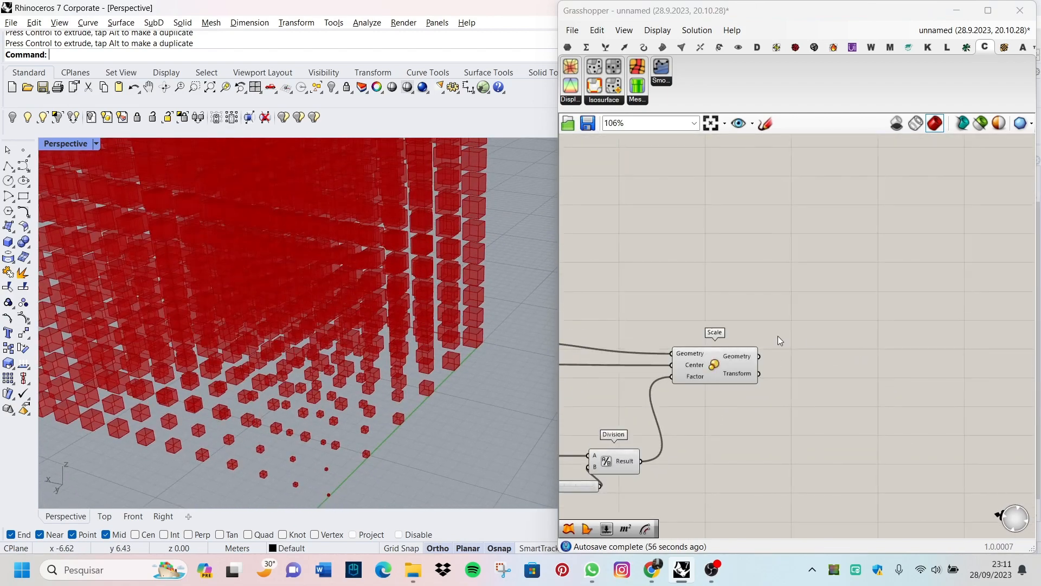
{"action": "scroll", "coordinate": [850, 350], "scroll_direction": "down", "scroll_amount": 1}
{"action": "double_click", "coordinate": [840, 345]}
{"action": "type", "text": "custo"}
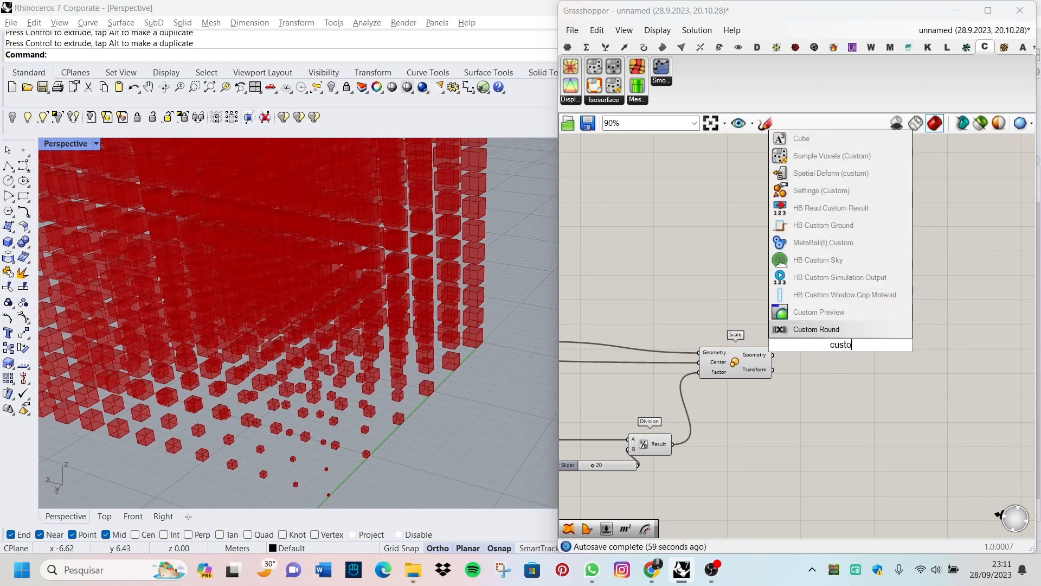
{"action": "key", "text": "Up"}
{"action": "key", "text": "Return"}
{"action": "scroll", "coordinate": [841, 371], "scroll_direction": "up", "scroll_amount": 5}
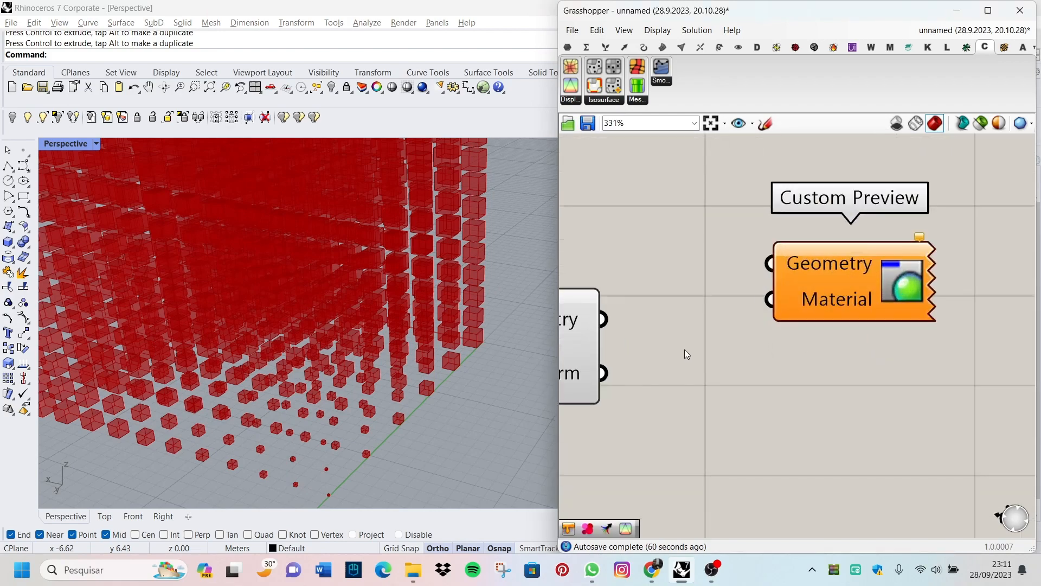
Step: Feed the Scale component's Geometry output into Custom Preview and connect a new Colour Swatch to its Material input
{"action": "left_click_drag", "start_coordinate": [704, 337], "coordinate": [806, 303]}
{"action": "scroll", "coordinate": [811, 380], "scroll_direction": "down", "scroll_amount": 2}
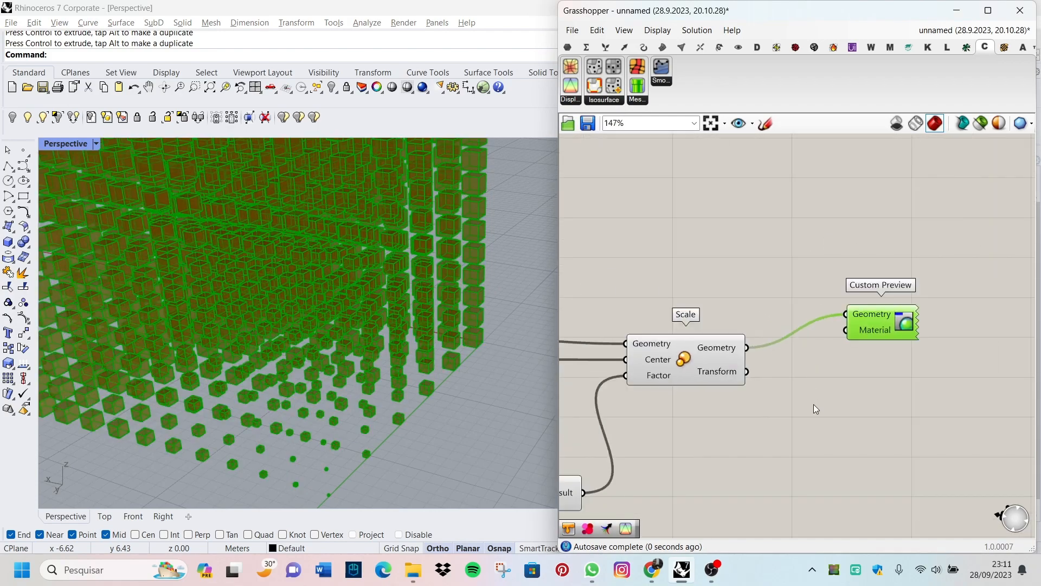
{"action": "double_click", "coordinate": [814, 408]}
{"action": "type", "text": "colo"}
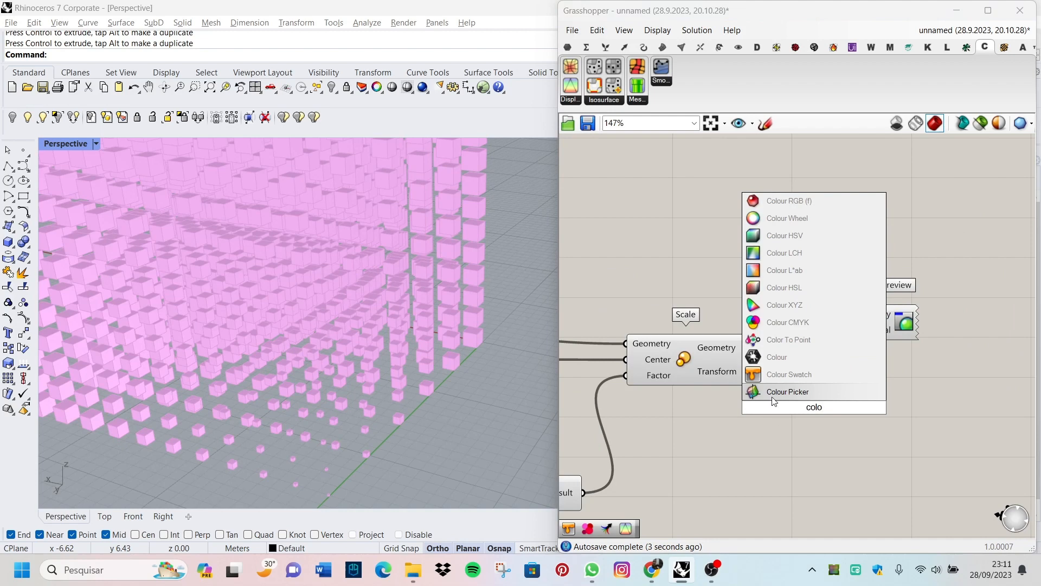
{"action": "left_click", "coordinate": [789, 374]}
{"action": "scroll", "coordinate": [825, 395], "scroll_direction": "up", "scroll_amount": 2}
{"action": "left_click_drag", "start_coordinate": [880, 412], "coordinate": [854, 305]}
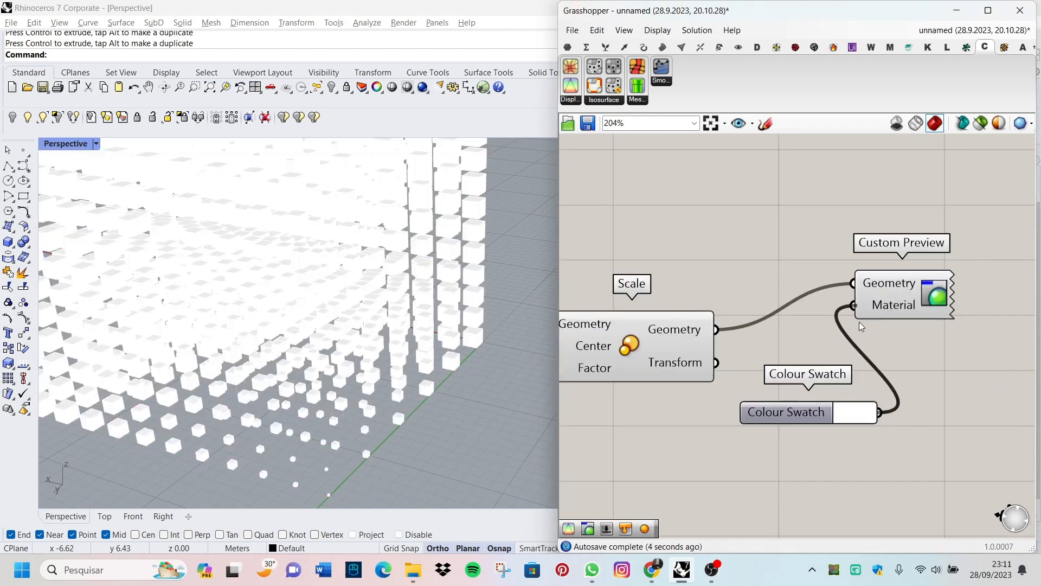
Step: Set the Colour Swatch to turquoise with hue 173°, saturation 91 and value 98, and move Custom Preview farther from the swatch
{"action": "left_click", "coordinate": [849, 416]}
{"action": "left_click_drag", "start_coordinate": [887, 469], "coordinate": [921, 470]}
{"action": "left_click_drag", "start_coordinate": [917, 363], "coordinate": [885, 352]}
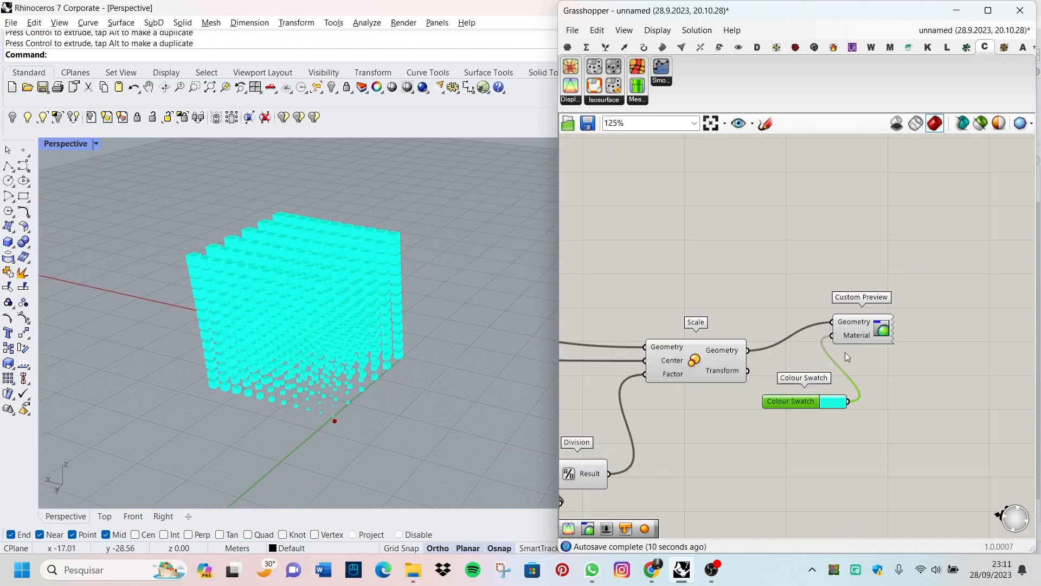
{"action": "left_click_drag", "start_coordinate": [857, 328], "coordinate": [1022, 302]}
Step: Turn off the preview of the components from Rectangle through Scale, including the Point, Distance and Division group
{"action": "scroll", "coordinate": [862, 353], "scroll_direction": "down", "scroll_amount": 1}
{"action": "right_click_drag", "start_coordinate": [884, 365], "coordinate": [901, 350]}
{"action": "left_click_drag", "start_coordinate": [808, 443], "coordinate": [641, 245]}
{"action": "scroll", "coordinate": [877, 350], "scroll_direction": "down", "scroll_amount": 1}
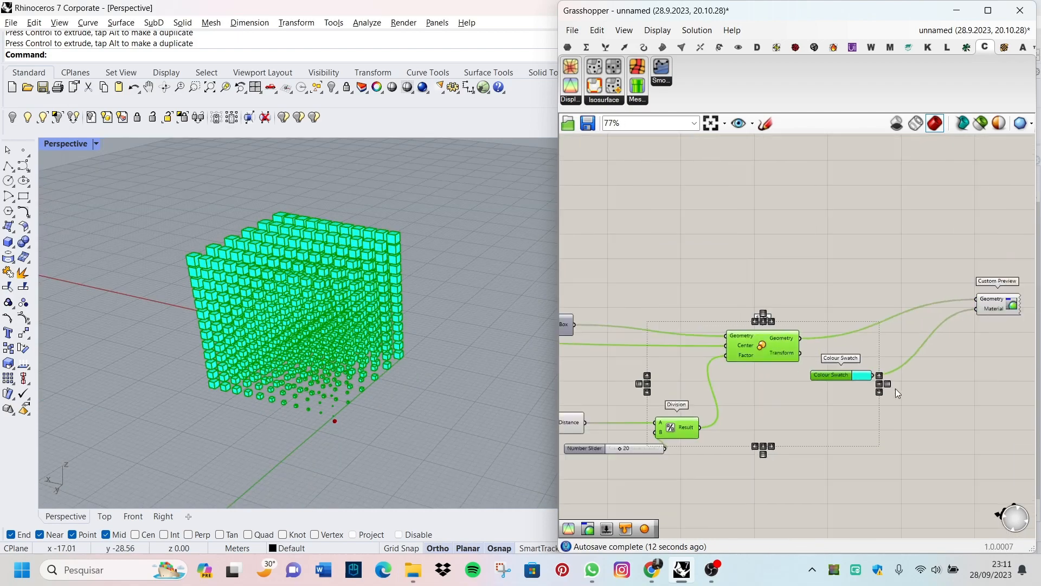
{"action": "scroll", "coordinate": [870, 464], "scroll_direction": "down", "scroll_amount": 3}
{"action": "left_click_drag", "start_coordinate": [861, 477], "coordinate": [668, 290]}
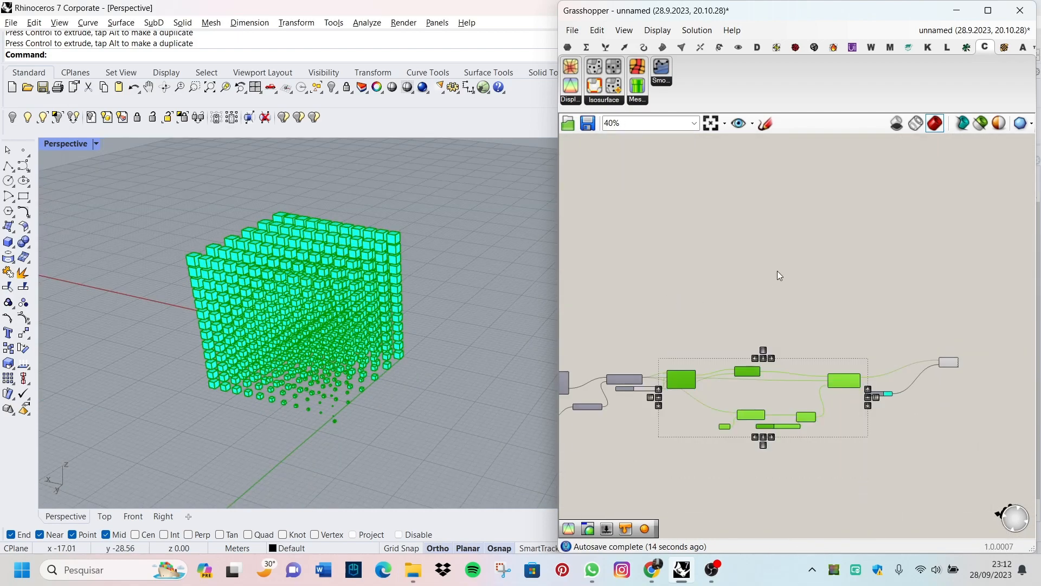
{"action": "right_click", "coordinate": [779, 276]}
{"action": "left_click", "coordinate": [803, 294]}
Step: Select the attractor point and shift it near the lattice's lower edge, checking the coloured boxes from several sides
{"action": "scroll", "coordinate": [333, 415], "scroll_direction": "up", "scroll_amount": 5}
{"action": "left_click", "coordinate": [333, 415]}
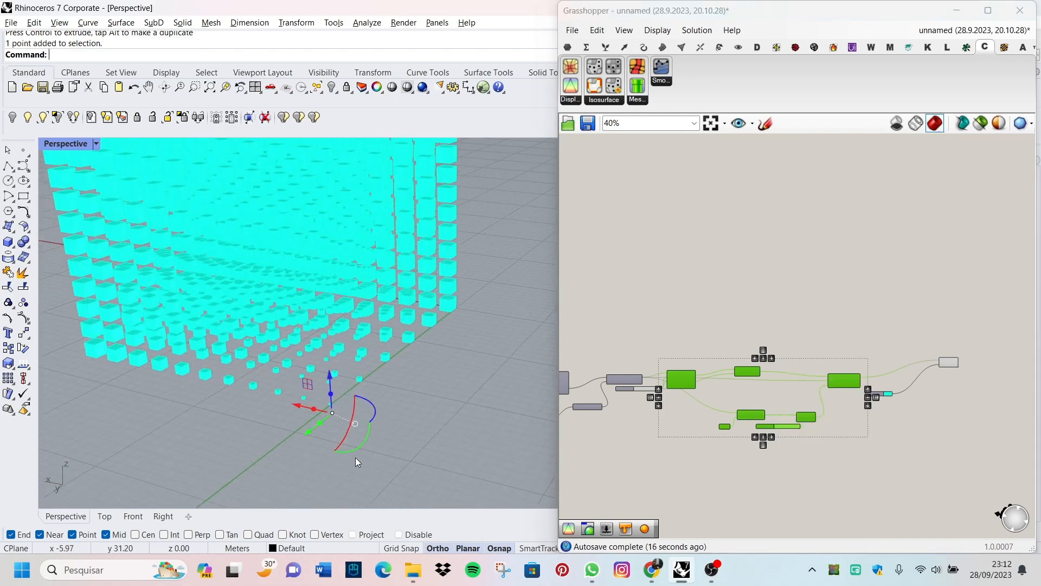
{"action": "scroll", "coordinate": [355, 458], "scroll_direction": "down", "scroll_amount": 5}
{"action": "scroll", "coordinate": [384, 460], "scroll_direction": "up", "scroll_amount": 4}
{"action": "left_click_drag", "start_coordinate": [373, 457], "coordinate": [226, 457]}
{"action": "right_click_drag", "start_coordinate": [263, 468], "coordinate": [395, 457]}
{"action": "left_click_drag", "start_coordinate": [407, 465], "coordinate": [357, 479]}
{"action": "scroll", "coordinate": [361, 434], "scroll_direction": "down", "scroll_amount": 8}
{"action": "right_click_drag", "start_coordinate": [392, 407], "coordinate": [512, 437]}
{"action": "scroll", "coordinate": [563, 460], "scroll_direction": "up", "scroll_amount": 2}
{"action": "scroll", "coordinate": [478, 429], "scroll_direction": "up", "scroll_amount": 3}
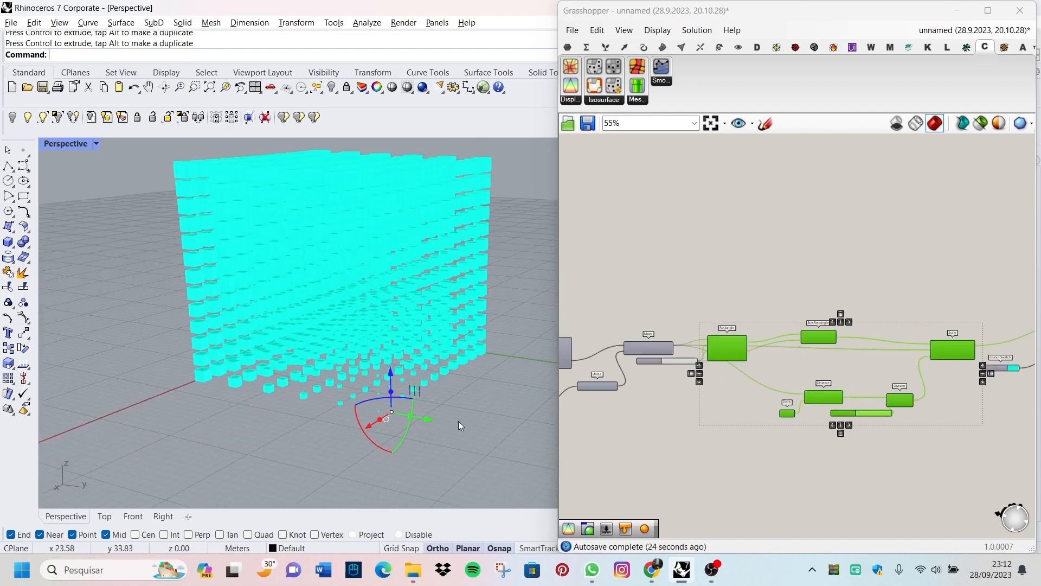
Step: Slide the attractor point along the Y direction and raise it to about mid-height of the lattice
{"action": "left_click_drag", "start_coordinate": [432, 421], "coordinate": [311, 398]}
{"action": "right_click_drag", "start_coordinate": [257, 392], "coordinate": [304, 406]}
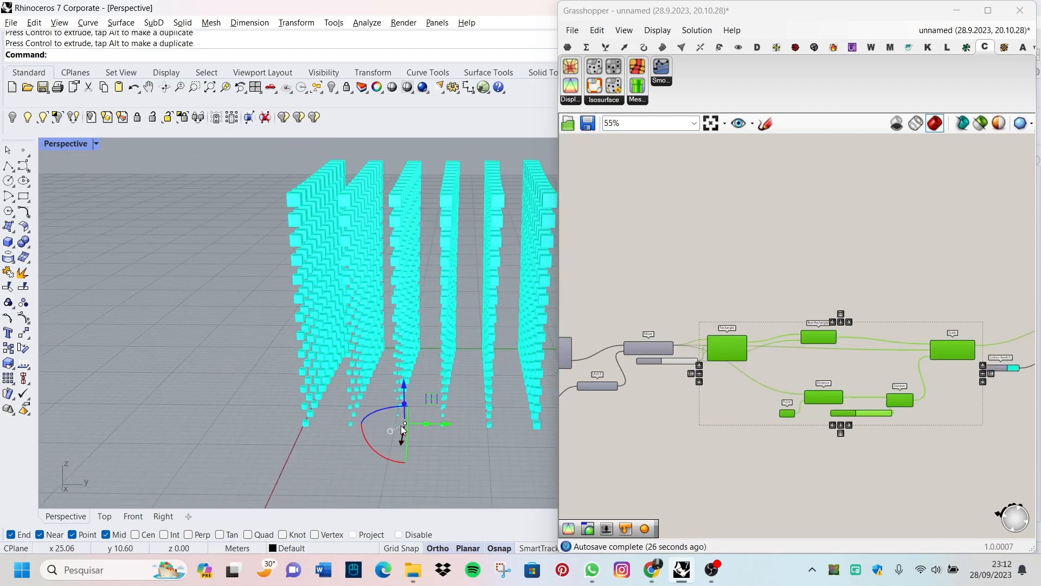
{"action": "left_click_drag", "start_coordinate": [447, 425], "coordinate": [395, 424]}
{"action": "mouse_move", "coordinate": [455, 428]}
{"action": "right_mouse_down"}
{"action": "mouse_move", "coordinate": [360, 398]}
{"action": "mouse_move", "coordinate": [461, 418]}
{"action": "right_mouse_up"}
{"action": "right_click_drag", "start_coordinate": [349, 413], "coordinate": [327, 367]}
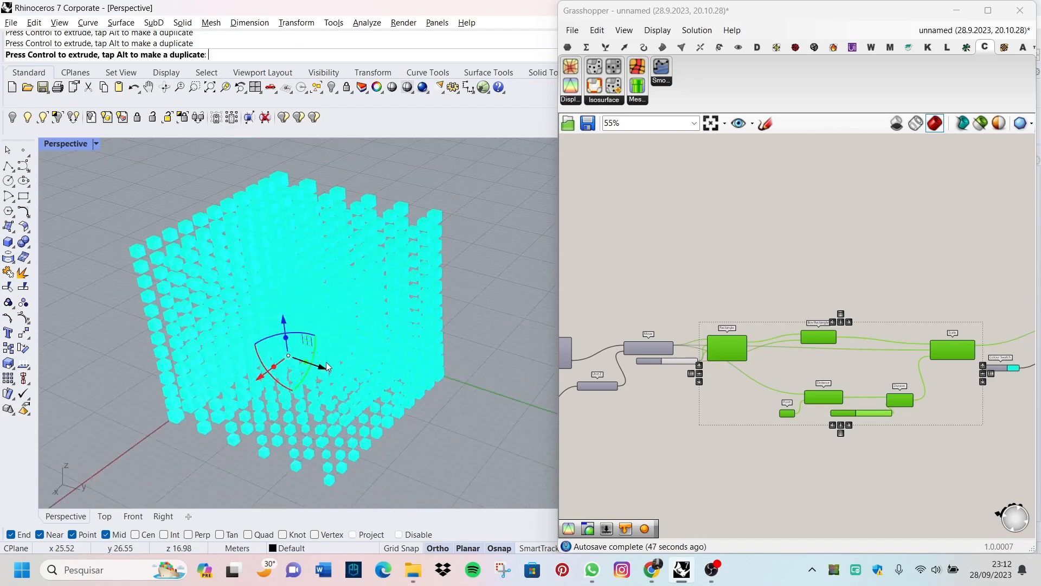
{"action": "left_click_drag", "start_coordinate": [327, 367], "coordinate": [328, 367]}
Step: Clear the component selection on the canvas and lower the attractor point to the base of the lattice
{"action": "mouse_move", "coordinate": [414, 368]}
{"action": "right_mouse_down"}
{"action": "mouse_move", "coordinate": [407, 309]}
{"action": "mouse_move", "coordinate": [431, 374]}
{"action": "right_mouse_up"}
{"action": "scroll", "coordinate": [743, 399], "scroll_direction": "down", "scroll_amount": 3}
{"action": "scroll", "coordinate": [855, 409], "scroll_direction": "up", "scroll_amount": 3}
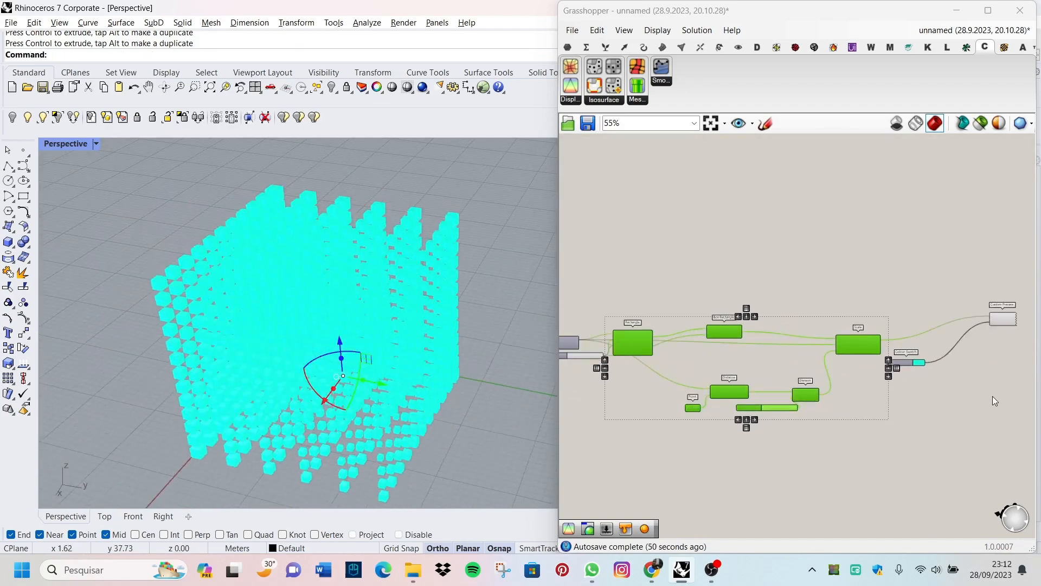
{"action": "right_click_drag", "start_coordinate": [388, 442], "coordinate": [404, 423]}
{"action": "left_click", "coordinate": [640, 446]}
{"action": "scroll", "coordinate": [612, 436], "scroll_direction": "up", "scroll_amount": 1}
{"action": "scroll", "coordinate": [337, 390], "scroll_direction": "up", "scroll_amount": 3}
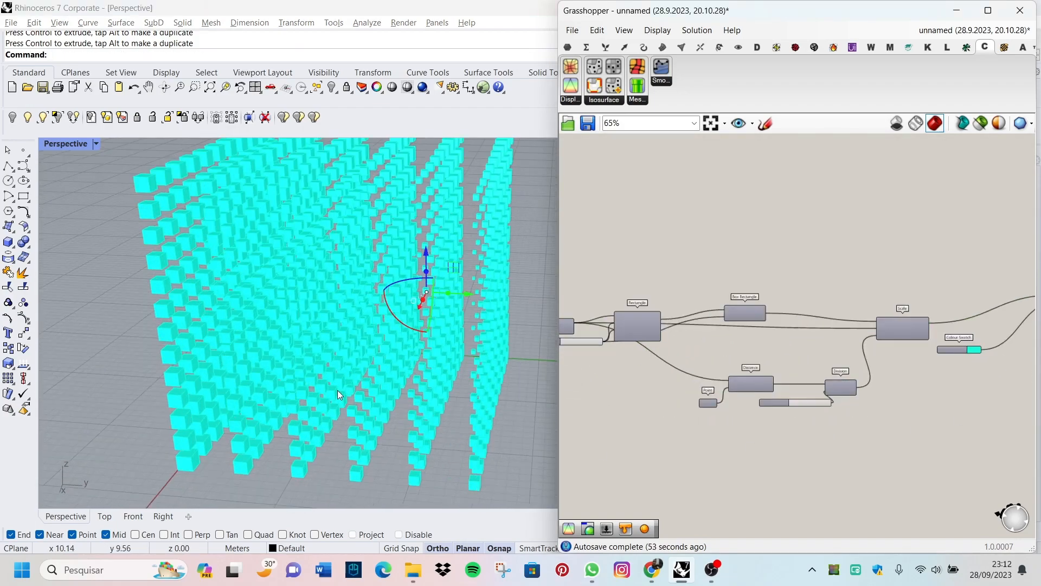
{"action": "right_click_drag", "start_coordinate": [337, 389], "coordinate": [376, 321]}
{"action": "left_click_drag", "start_coordinate": [363, 264], "coordinate": [368, 368]}
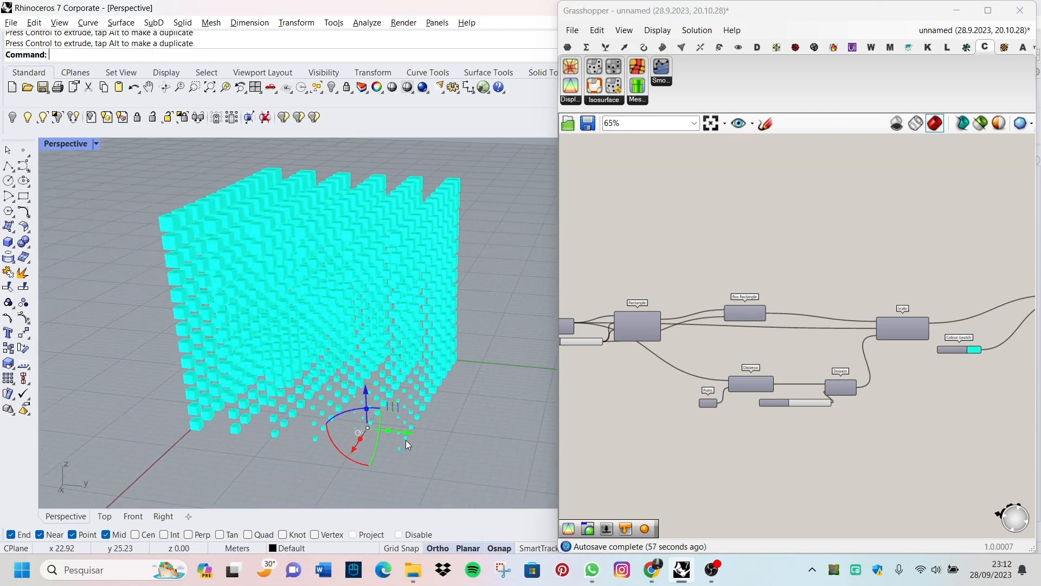
Step: Shift the attractor point farther along the positive Y direction and lower it slightly
{"action": "left_click", "coordinate": [366, 427]}
{"action": "left_click_drag", "start_coordinate": [406, 433], "coordinate": [446, 437]}
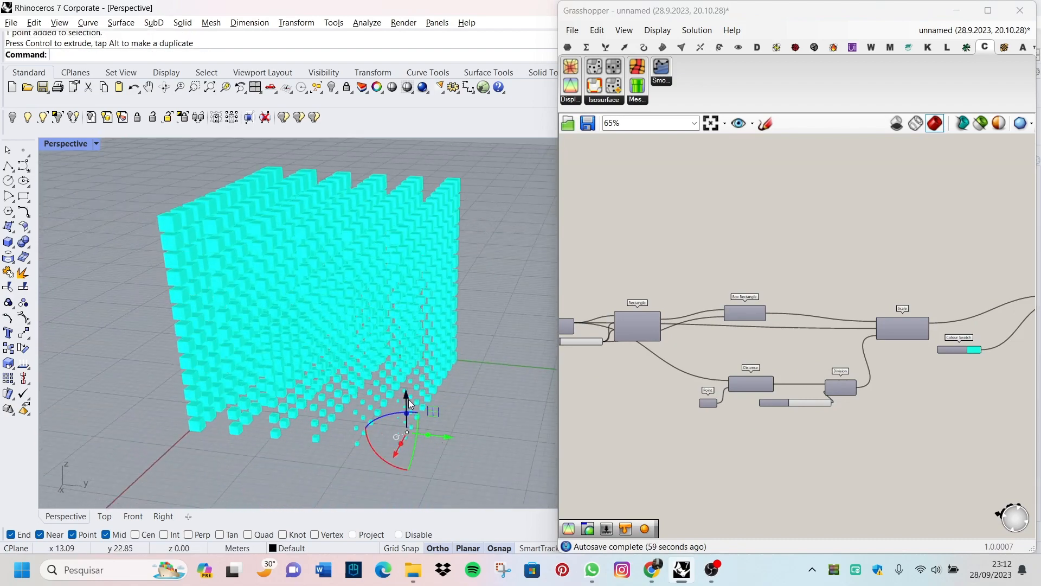
{"action": "left_click_drag", "start_coordinate": [406, 395], "coordinate": [407, 409]}
{"action": "mouse_move", "coordinate": [460, 416]}
{"action": "right_mouse_down"}
{"action": "mouse_move", "coordinate": [465, 397]}
{"action": "mouse_move", "coordinate": [449, 406]}
{"action": "mouse_move", "coordinate": [451, 421]}
{"action": "right_mouse_up"}
{"action": "scroll", "coordinate": [774, 280], "scroll_direction": "down", "scroll_amount": 3}
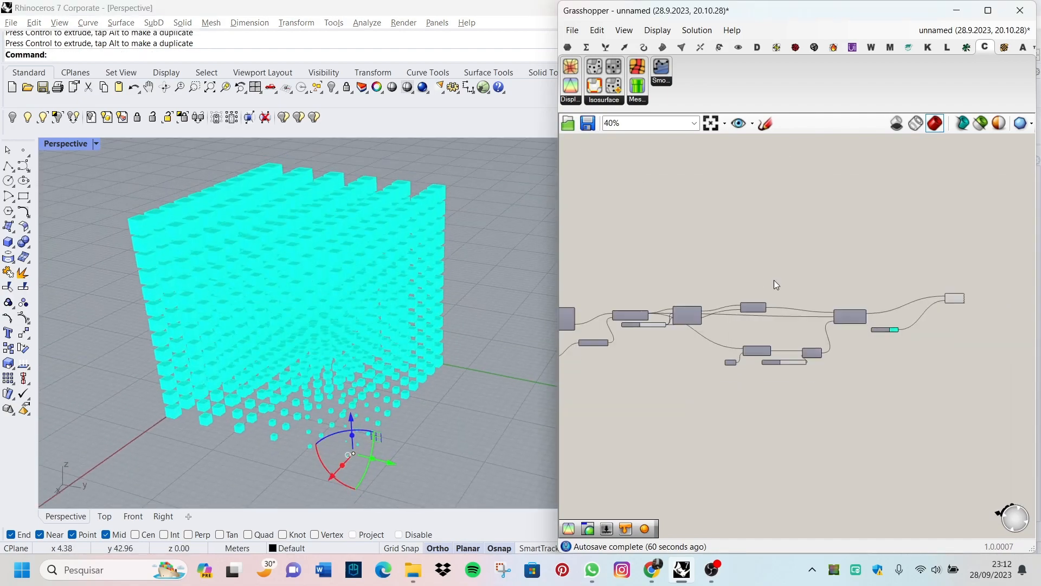
{"action": "scroll", "coordinate": [900, 307], "scroll_direction": "up", "scroll_amount": 5}
{"action": "scroll", "coordinate": [944, 307], "scroll_direction": "down", "scroll_amount": 3}
{"action": "scroll", "coordinate": [909, 307], "scroll_direction": "up", "scroll_amount": 6}
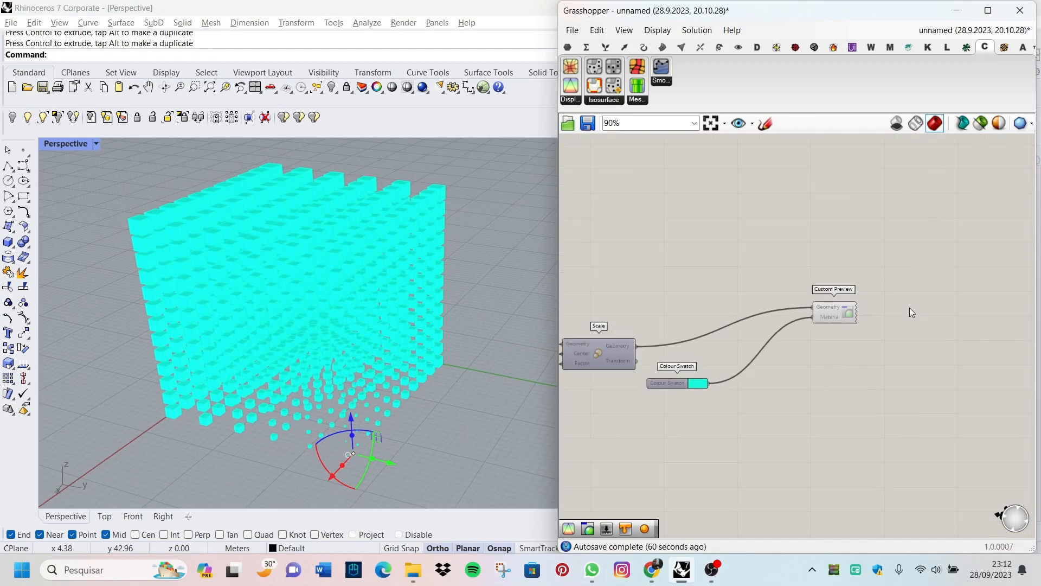
{"action": "scroll", "coordinate": [850, 333], "scroll_direction": "up", "scroll_amount": 2}
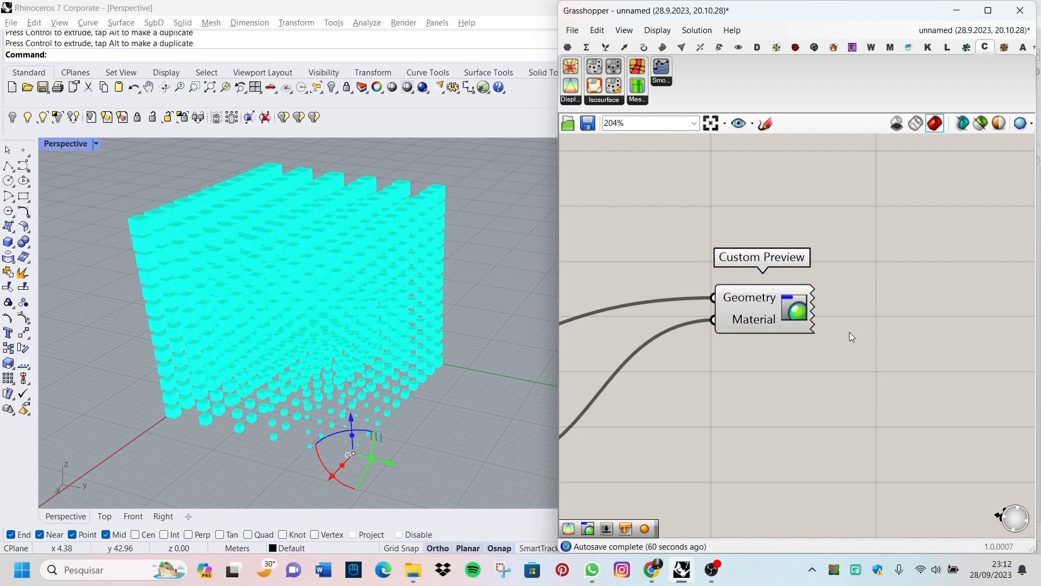